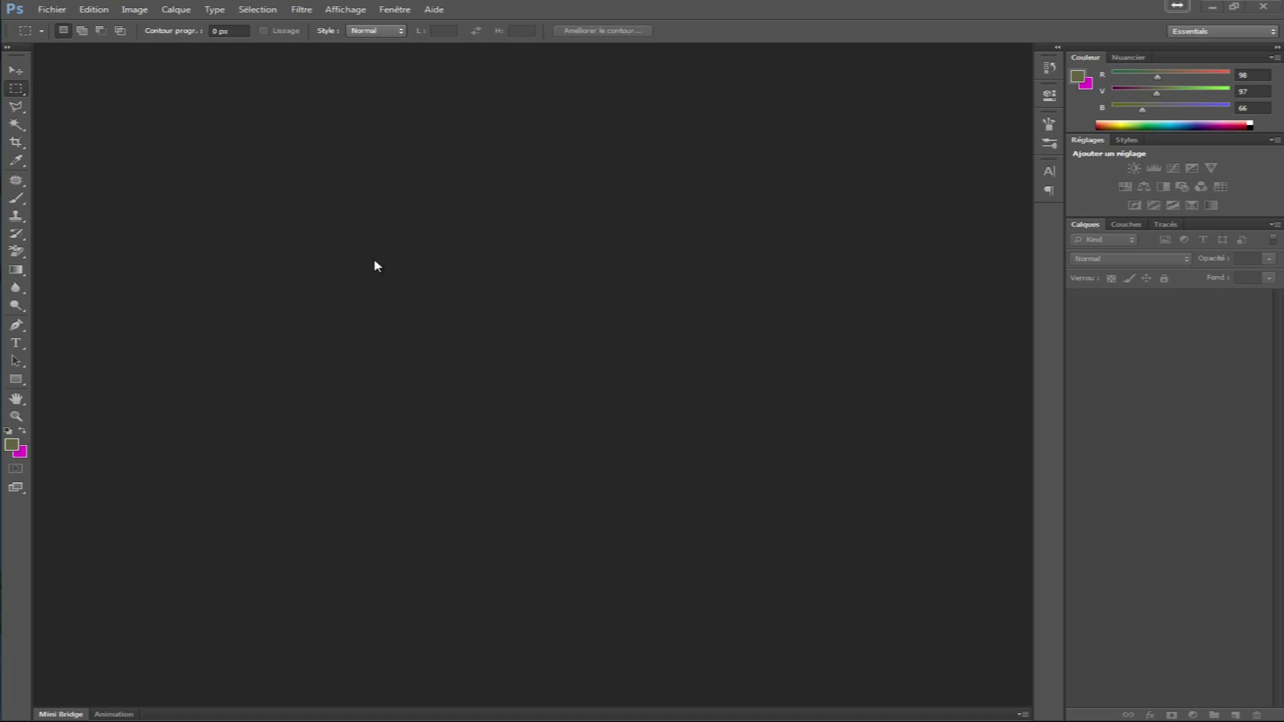
Step: Create a new 1920×1080 document with a transparent background
{"action": "left_click", "coordinate": [51, 10]}
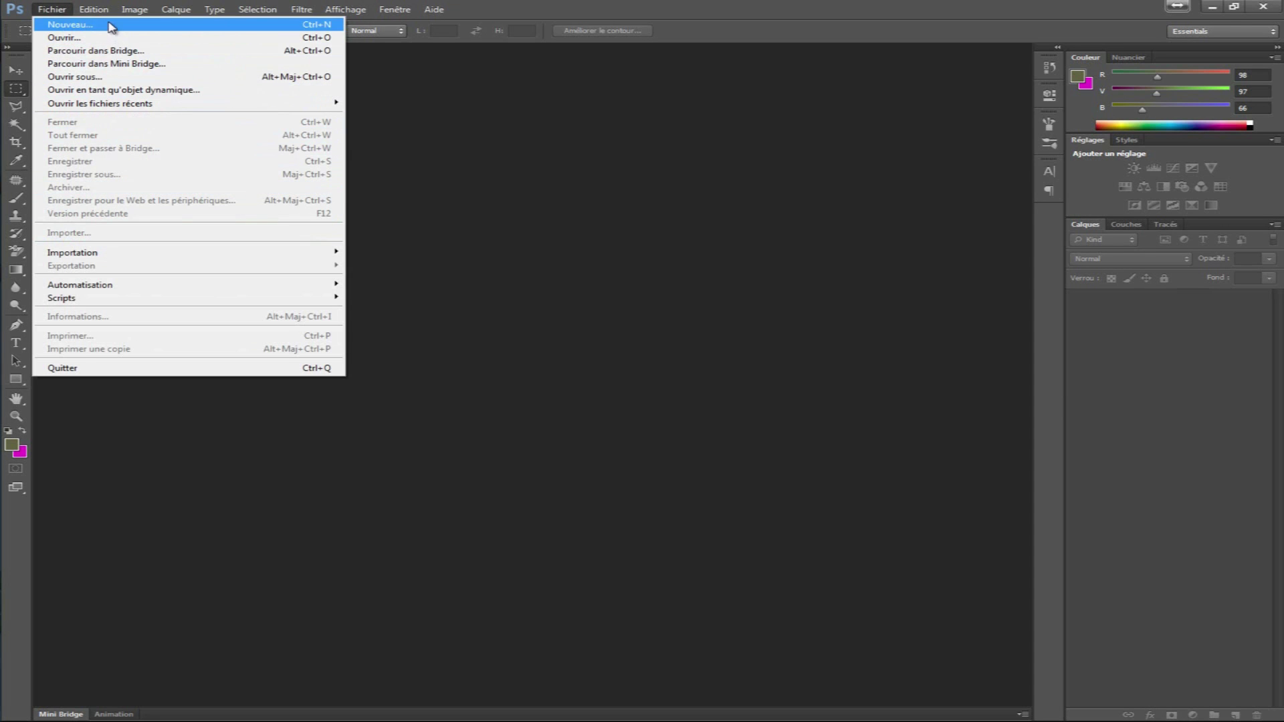
{"action": "left_click", "coordinate": [508, 307]}
{"action": "key", "text": "ctrl+n"}
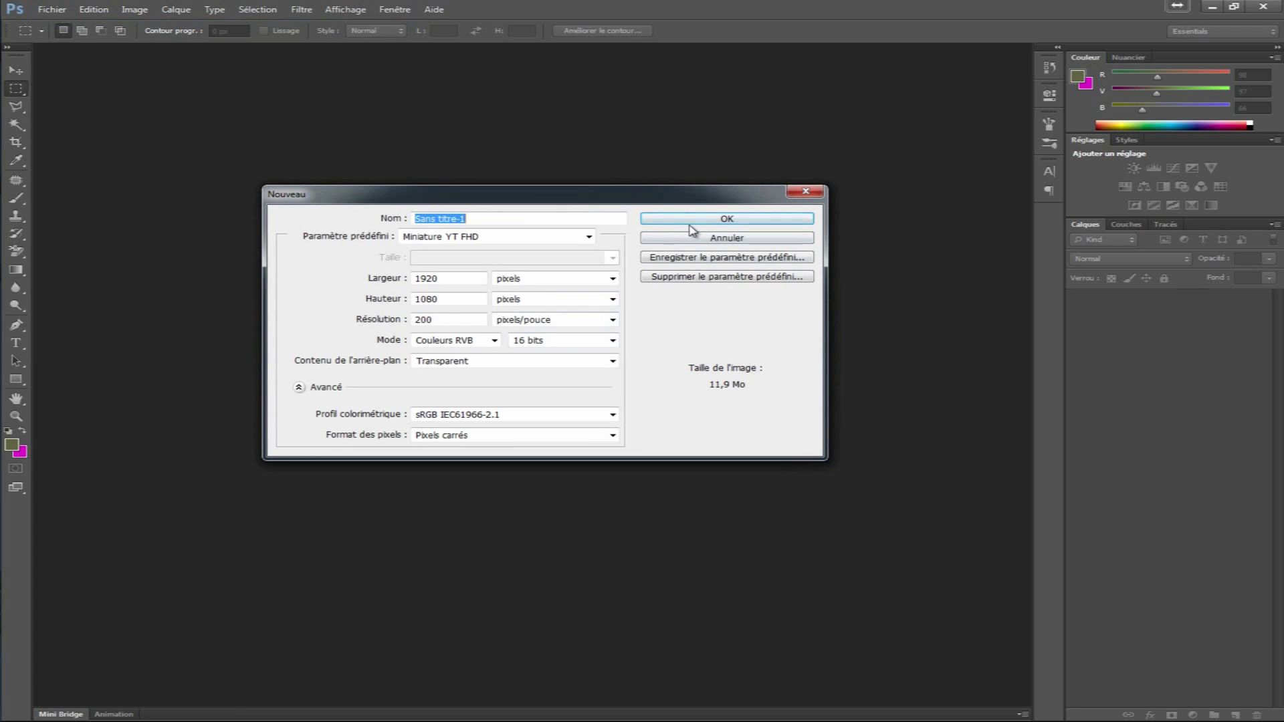
{"action": "left_click", "coordinate": [683, 221]}
Step: Import unnamed.png, the purple video icon, and place it in the canvas's top-left corner
{"action": "left_click", "coordinate": [55, 10]}
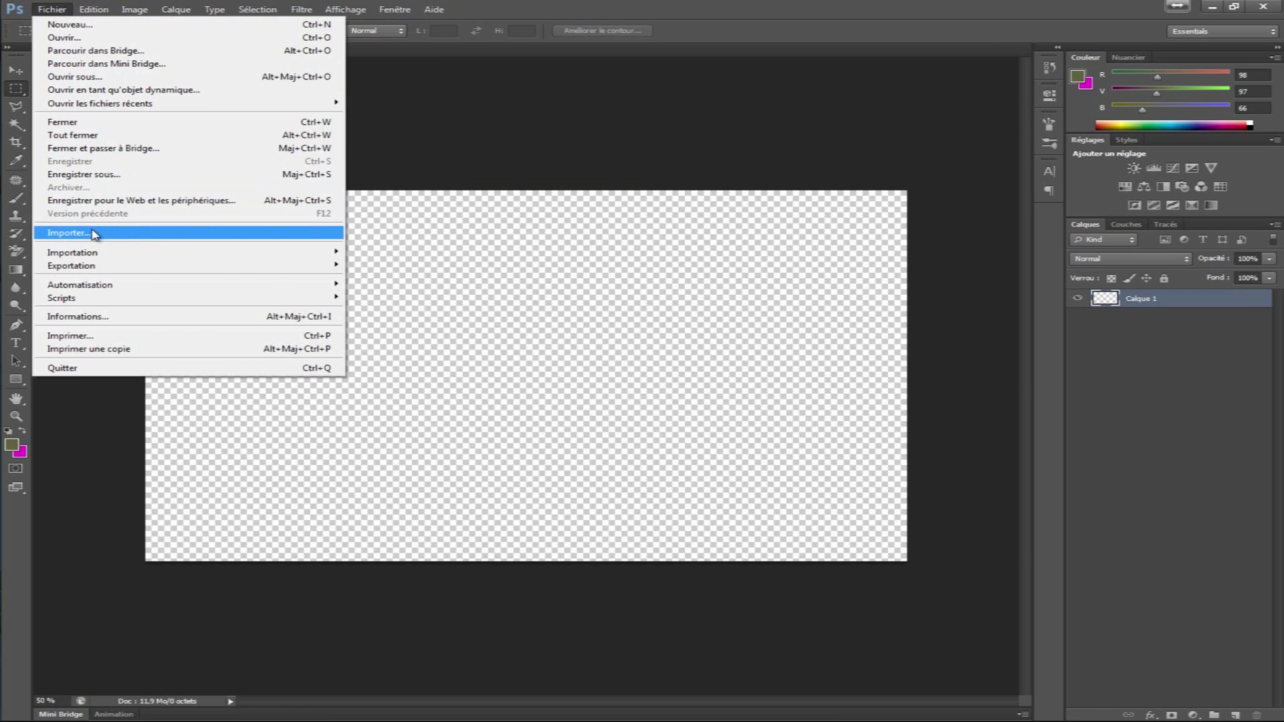
{"action": "left_click", "coordinate": [91, 231]}
{"action": "double_click", "coordinate": [547, 291]}
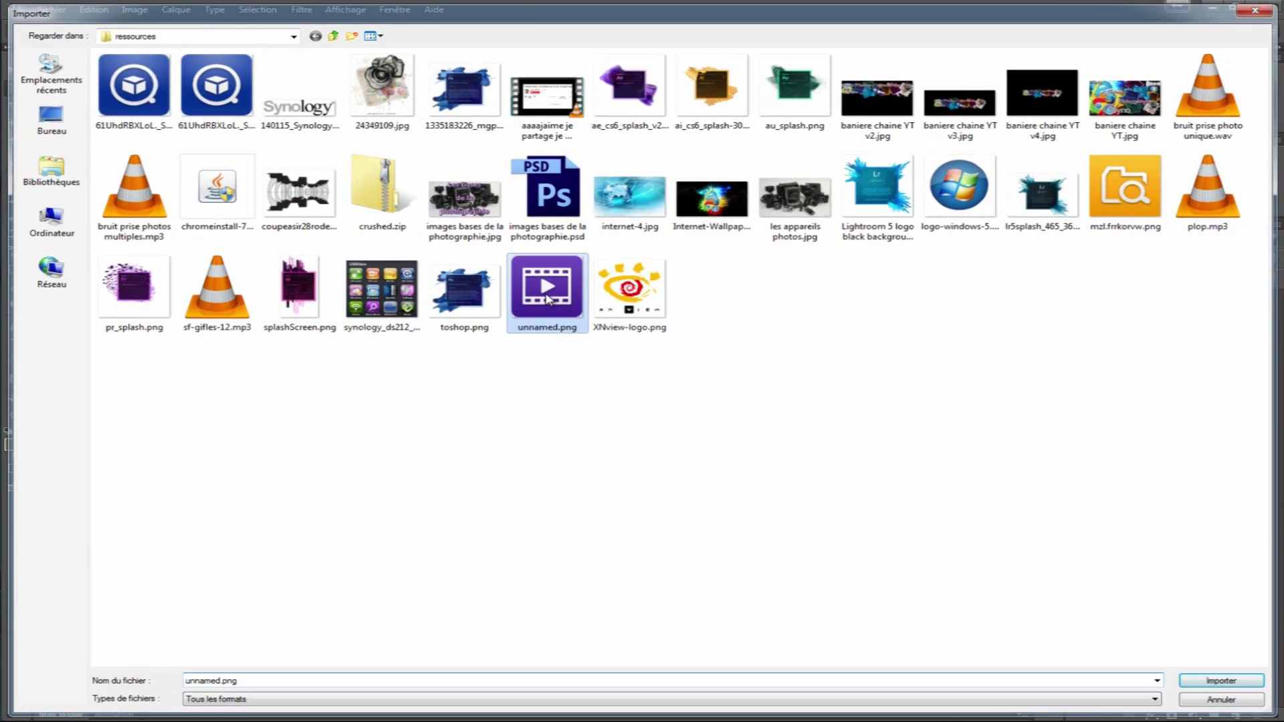
{"action": "left_click_drag", "start_coordinate": [604, 355], "coordinate": [313, 295]}
{"action": "key", "text": "Return"}
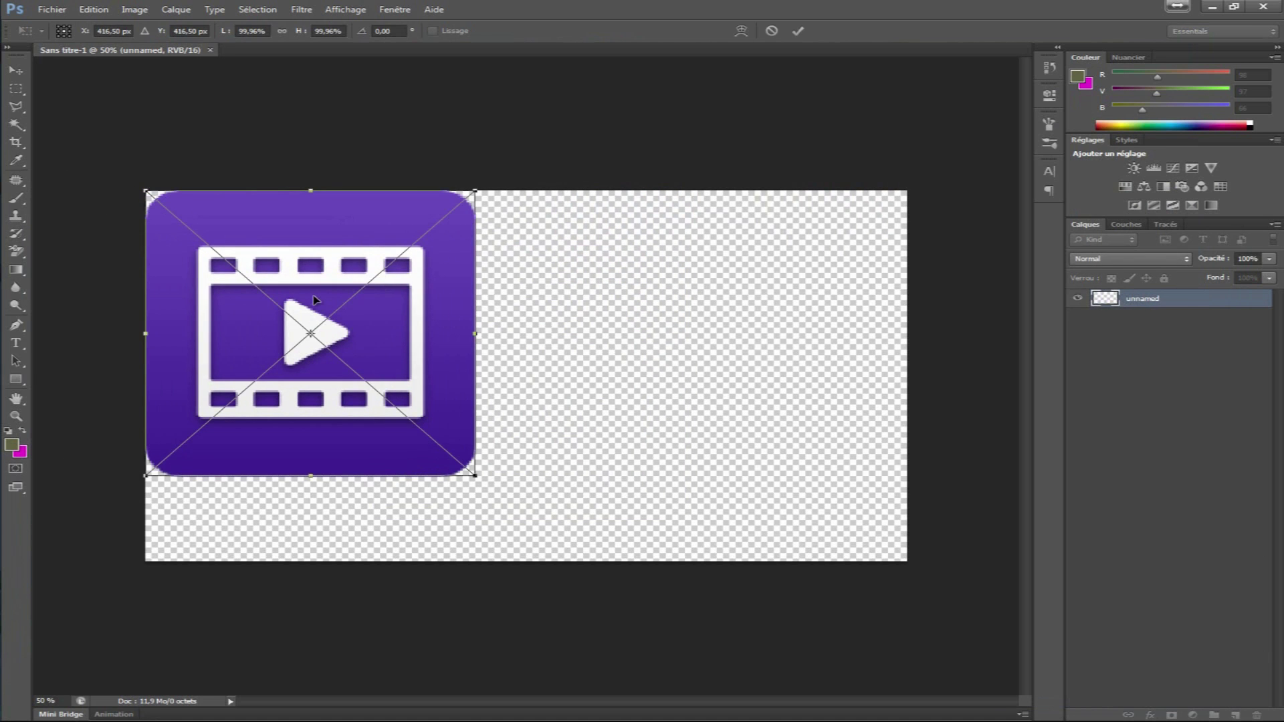
{"action": "key", "text": "m"}
{"action": "left_click", "coordinate": [51, 9]}
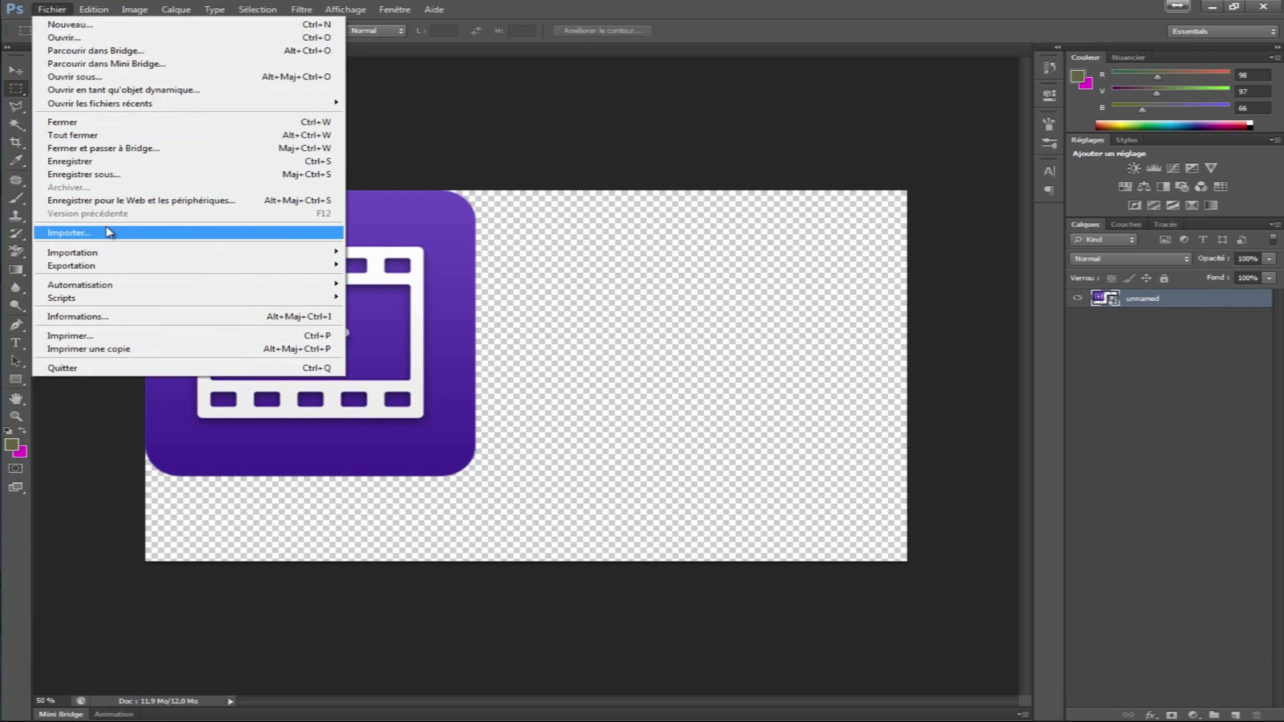
Step: Import logo-windows-5.jpg and position it on the canvas's right half
{"action": "left_click", "coordinate": [109, 234]}
{"action": "left_click", "coordinate": [965, 189]}
{"action": "double_click", "coordinate": [965, 189]}
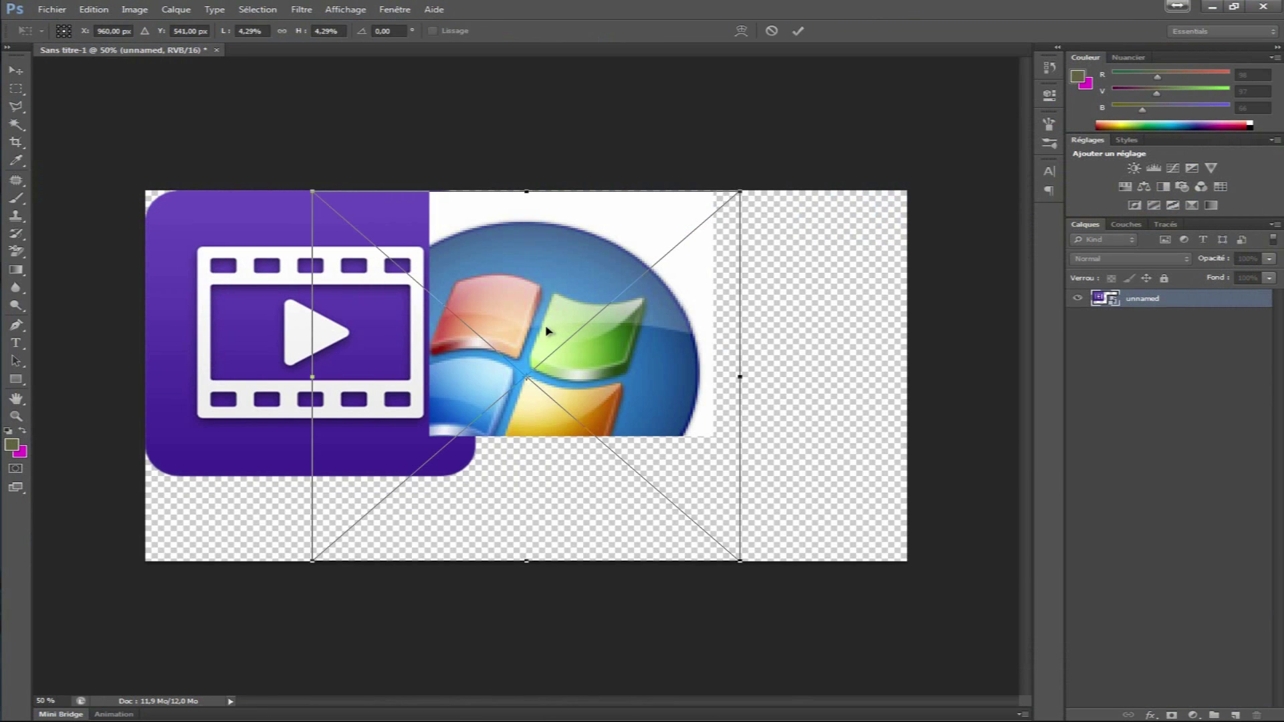
{"action": "left_click_drag", "start_coordinate": [642, 336], "coordinate": [711, 333]}
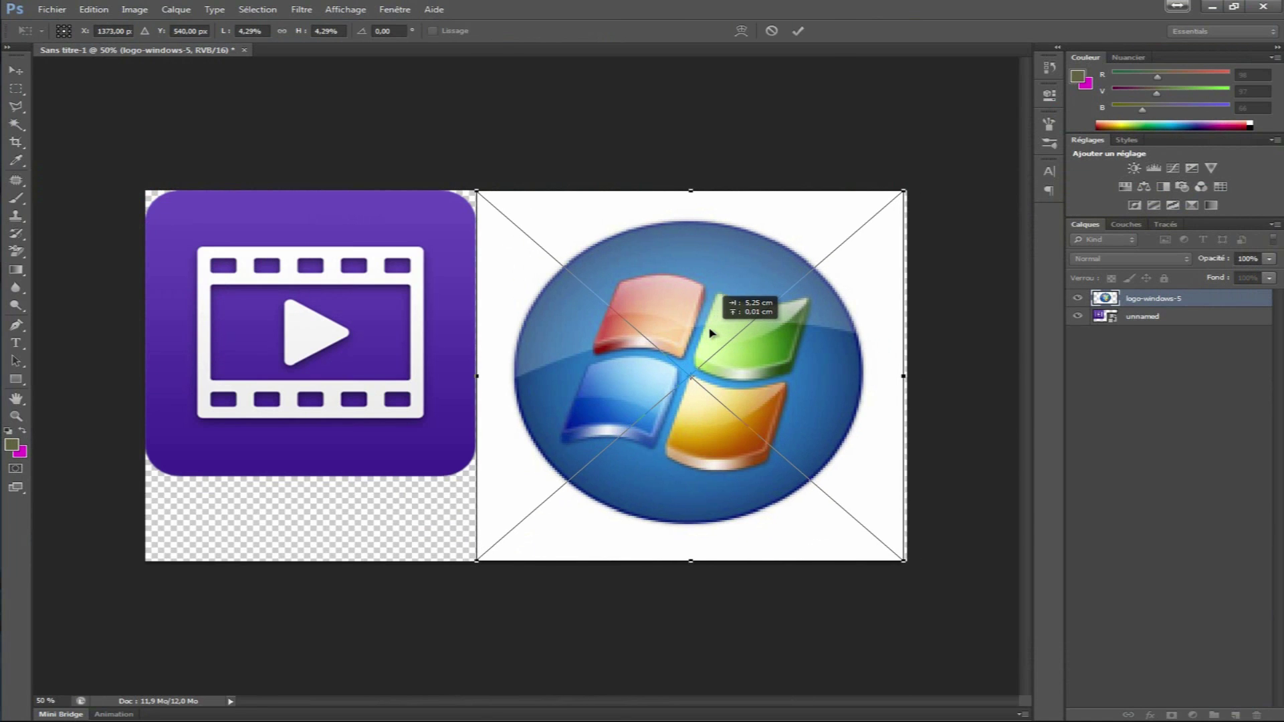
{"action": "left_click", "coordinate": [16, 88]}
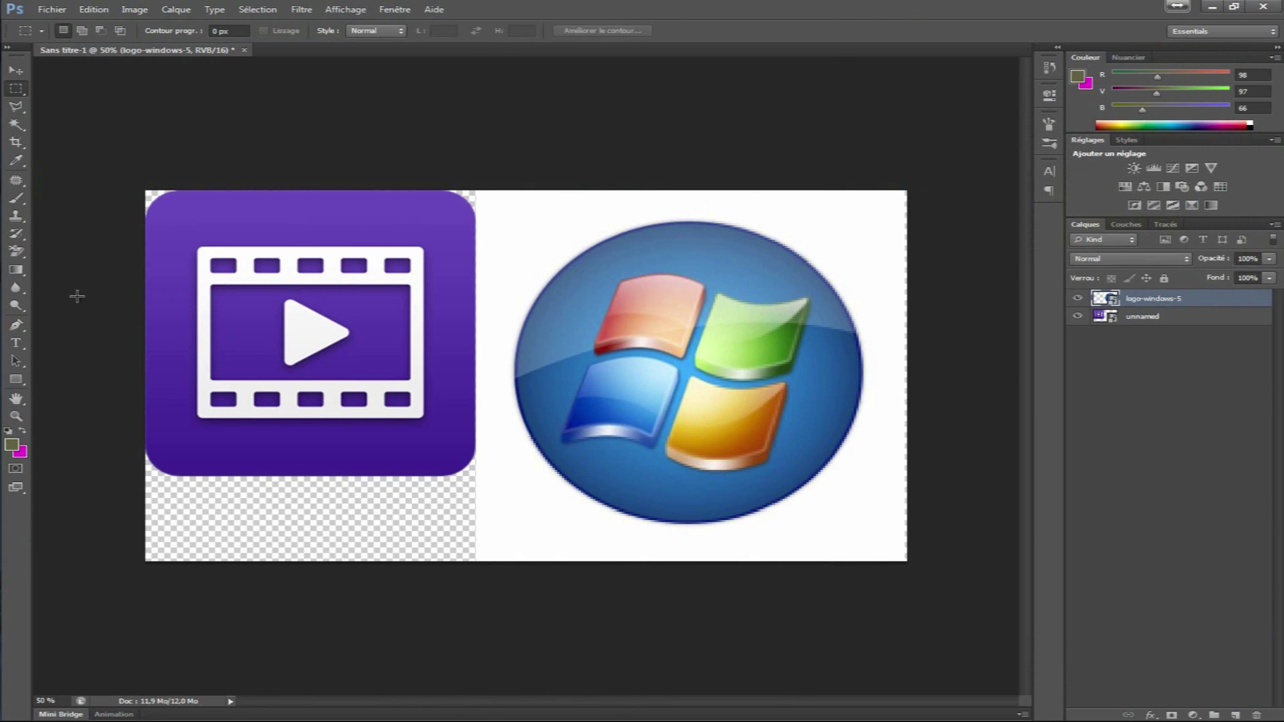
Step: Add a 'test' text layer at 100 pt font size over the video icon
{"action": "left_click", "coordinate": [16, 343]}
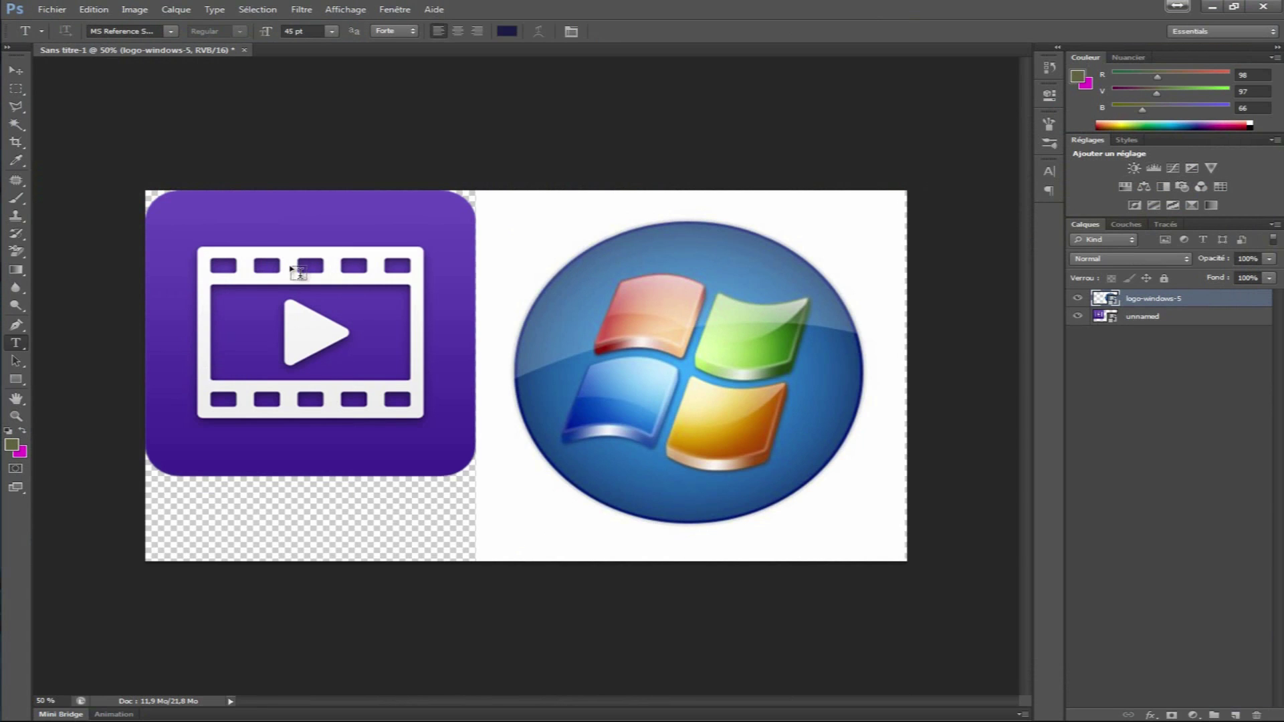
{"action": "left_click_drag", "start_coordinate": [253, 264], "coordinate": [783, 458]}
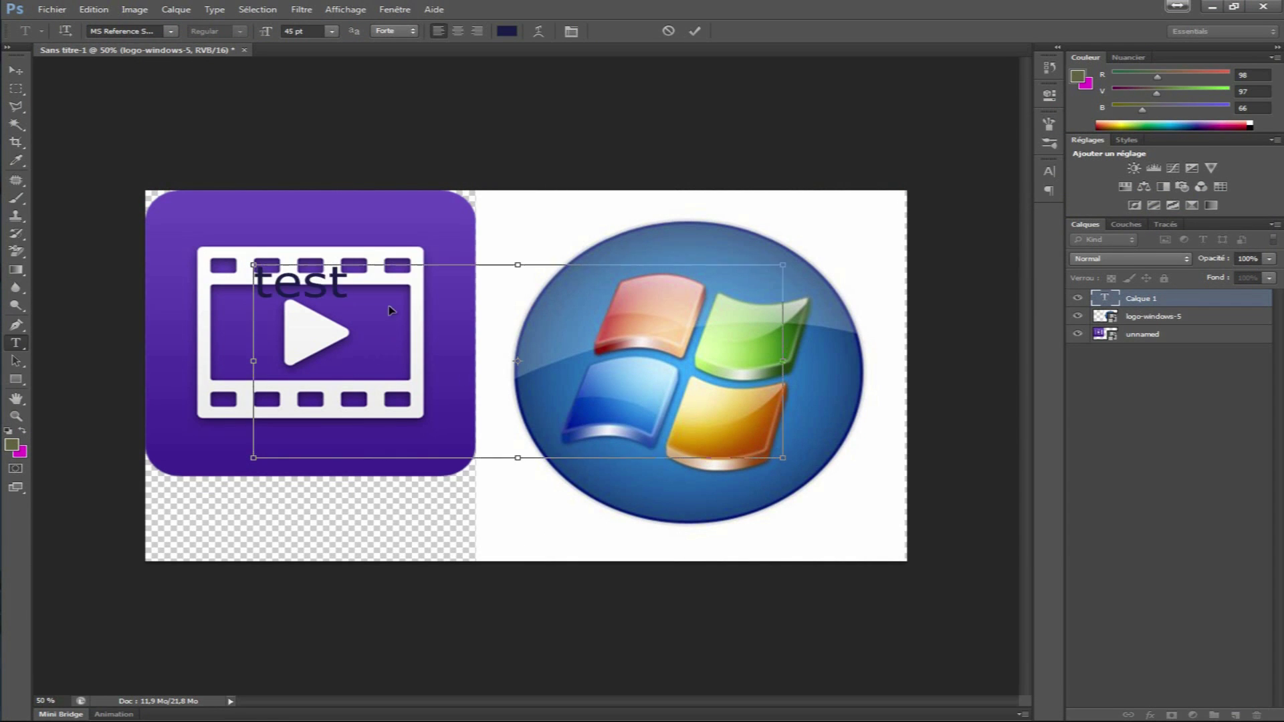
{"action": "key", "text": "ctrl+a"}
{"action": "left_click", "coordinate": [295, 33]}
{"action": "type", "text": "100"}
{"action": "key", "text": "Return"}
{"action": "left_click", "coordinate": [497, 312]}
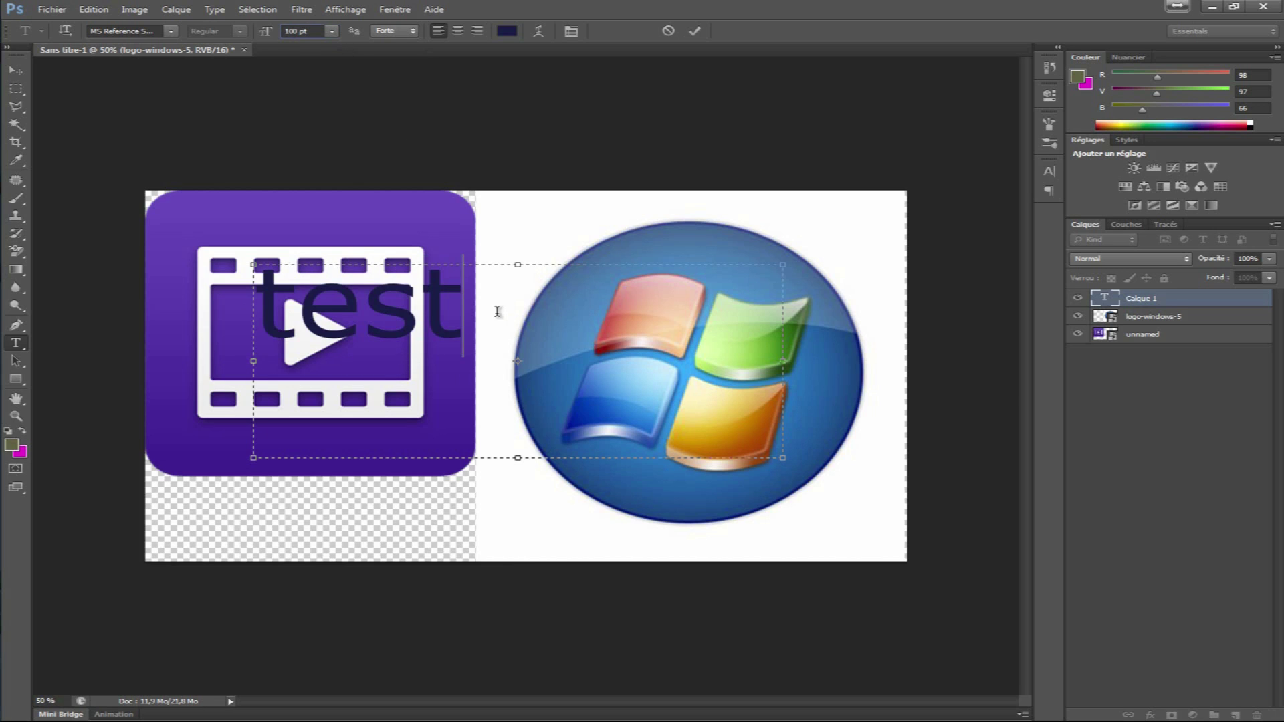
{"action": "left_click", "coordinate": [1153, 317]}
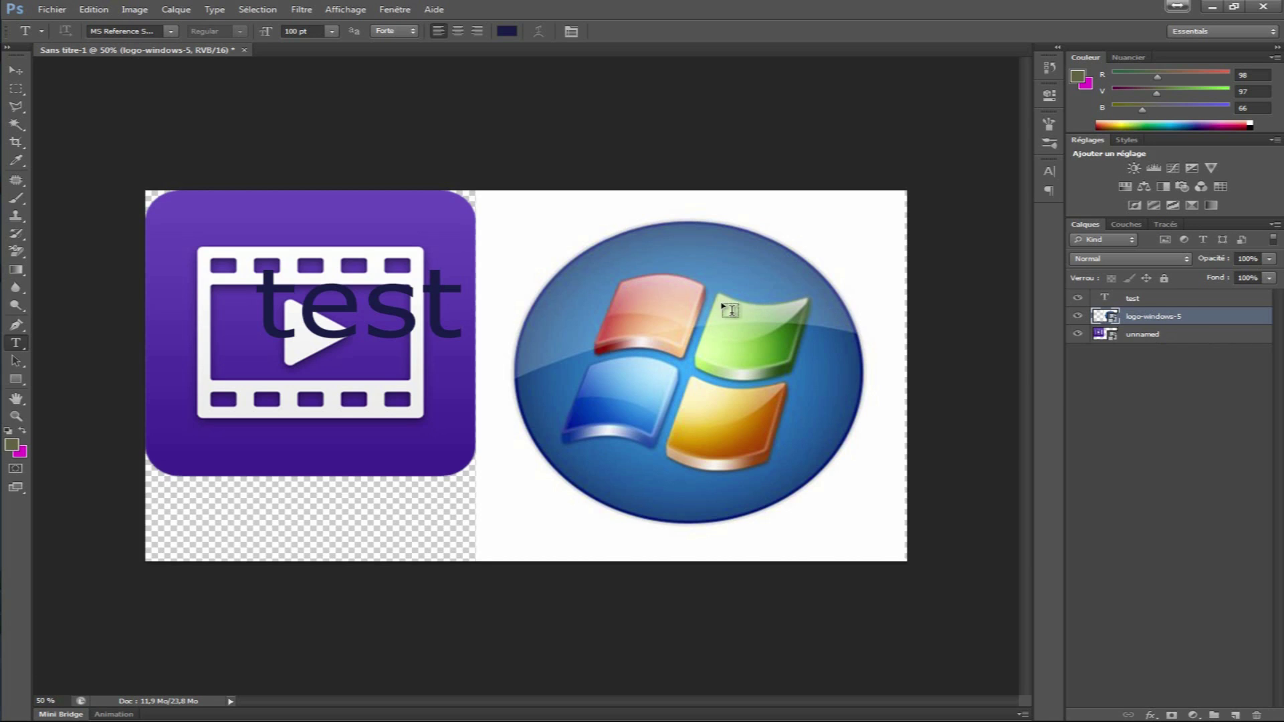
Step: Try deleting a marquee area on the test layer, dismiss the rasterize error, and hide the image layers
{"action": "left_click", "coordinate": [1152, 335]}
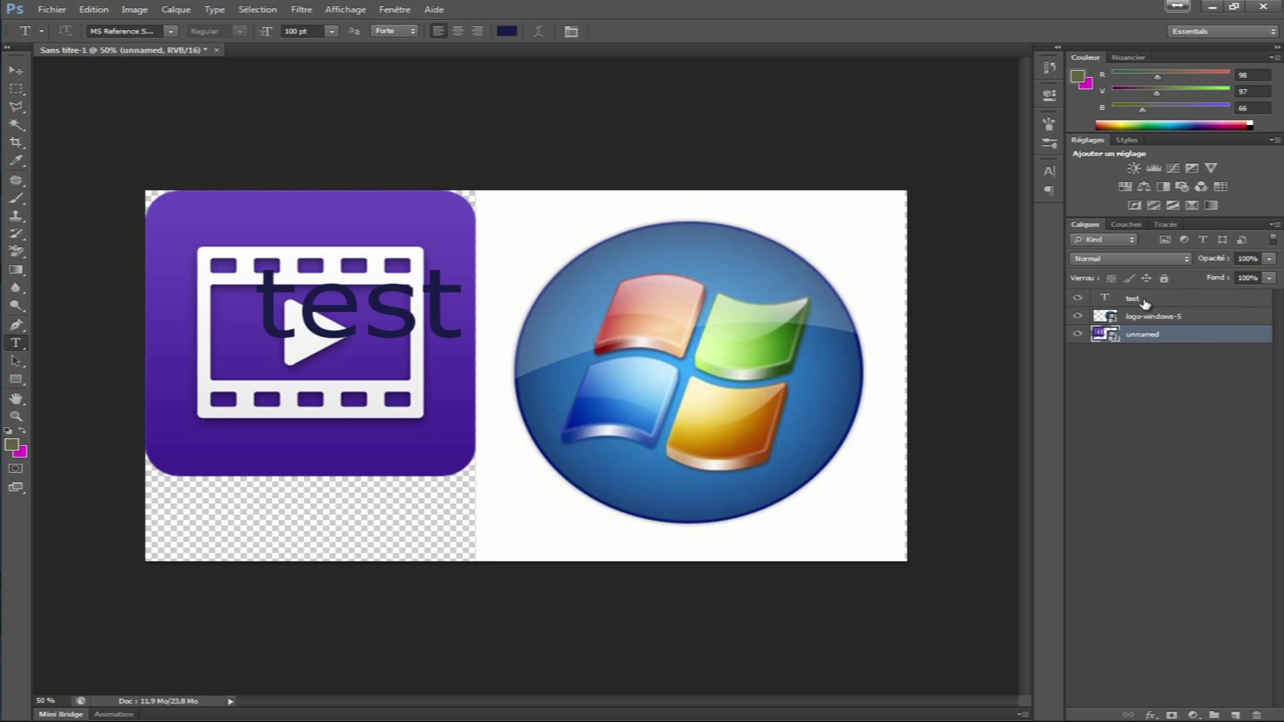
{"action": "left_click", "coordinate": [1146, 303]}
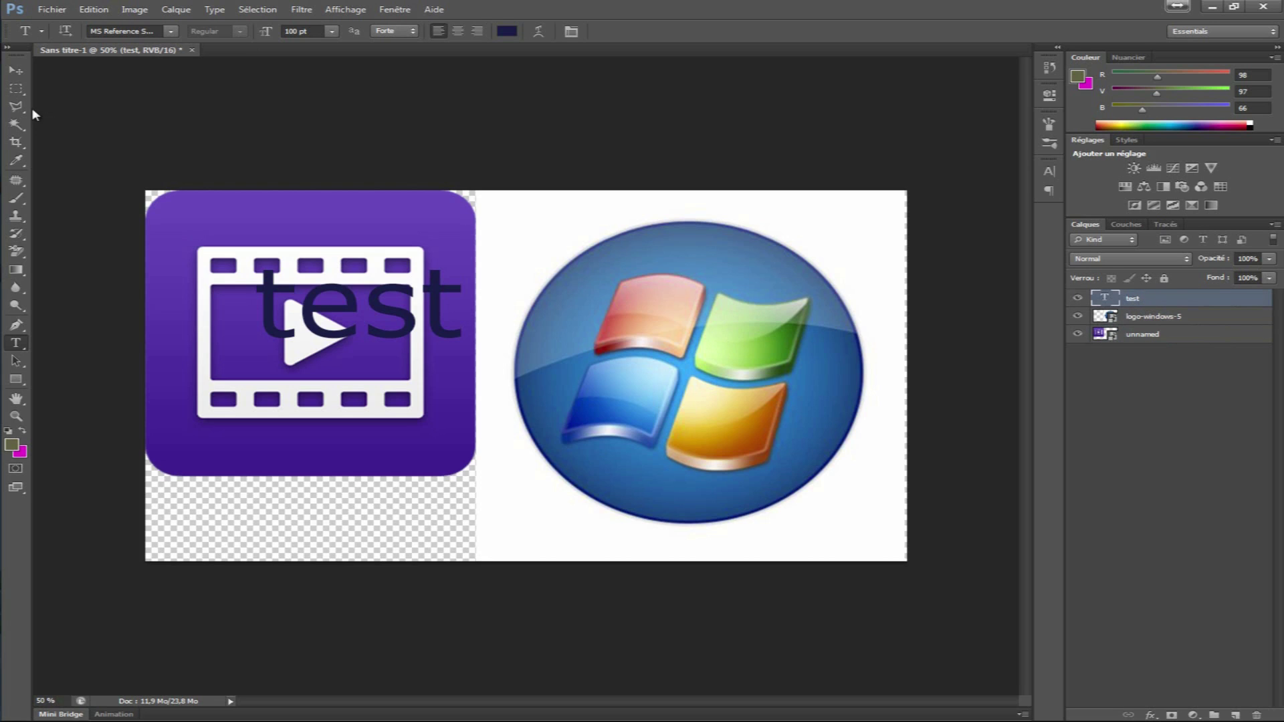
{"action": "key", "text": "m"}
{"action": "left_click_drag", "start_coordinate": [736, 220], "coordinate": [889, 307]}
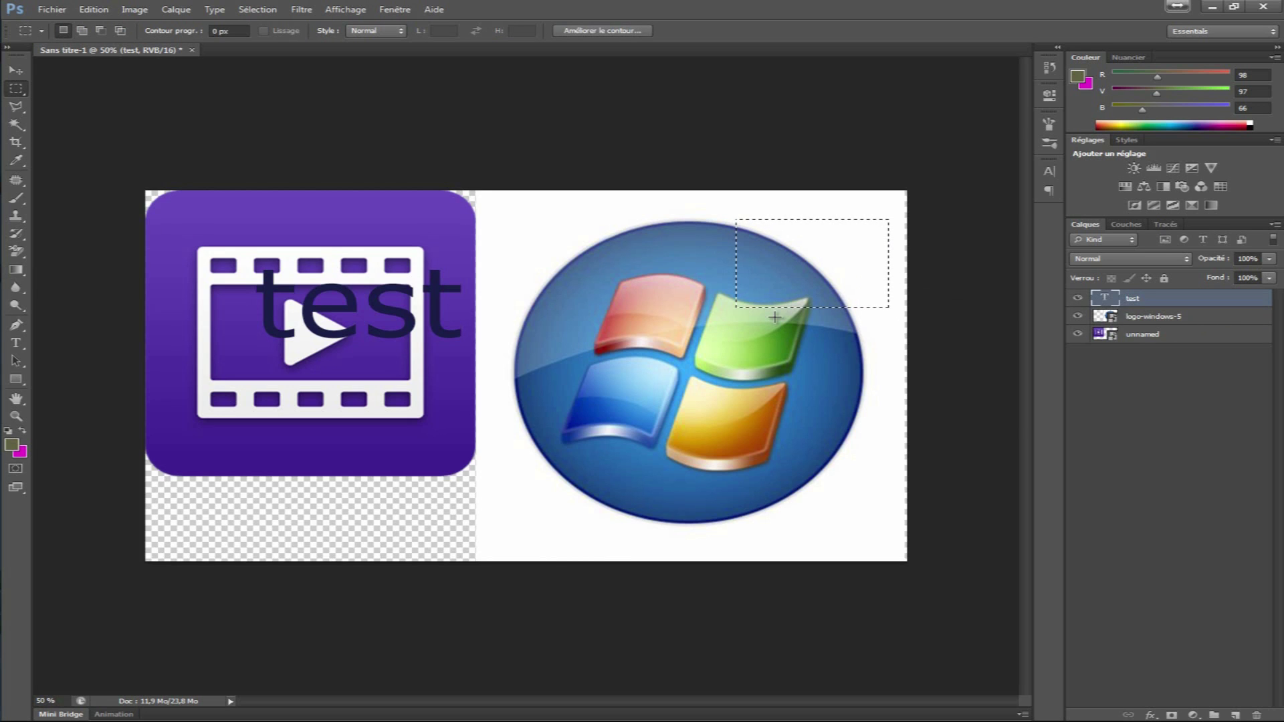
{"action": "key", "text": "Delete"}
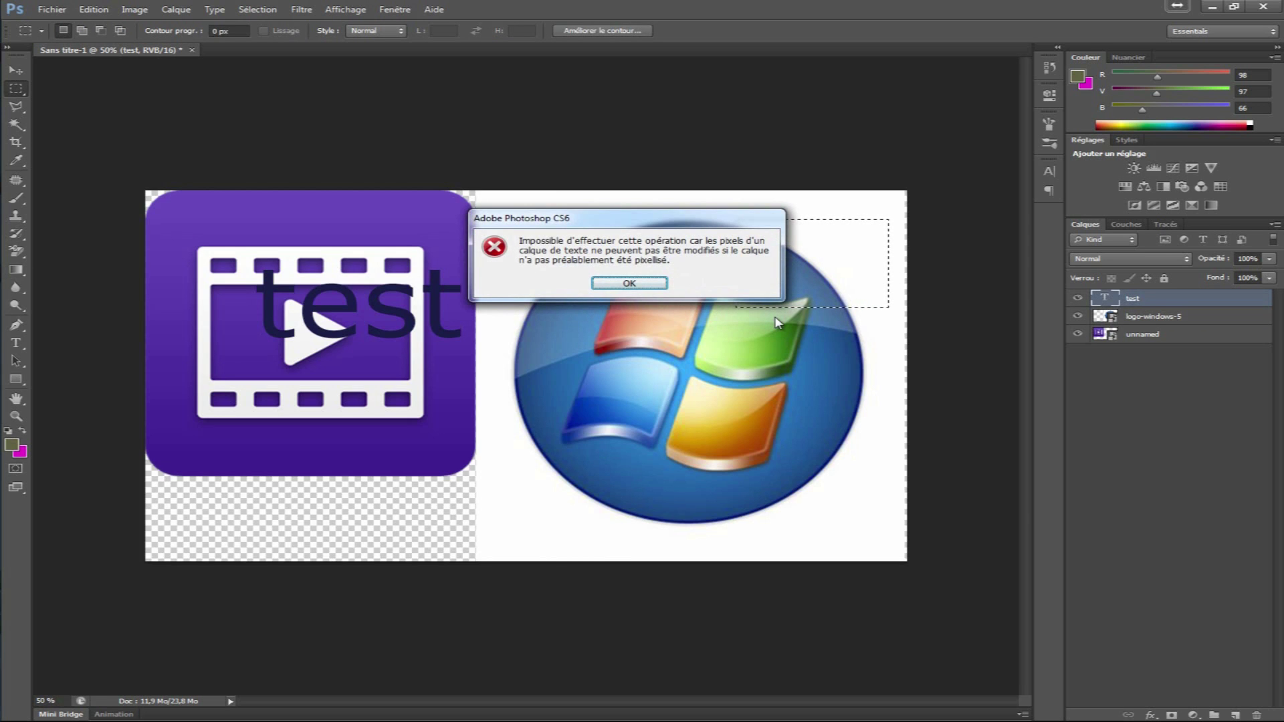
{"action": "left_click", "coordinate": [629, 285]}
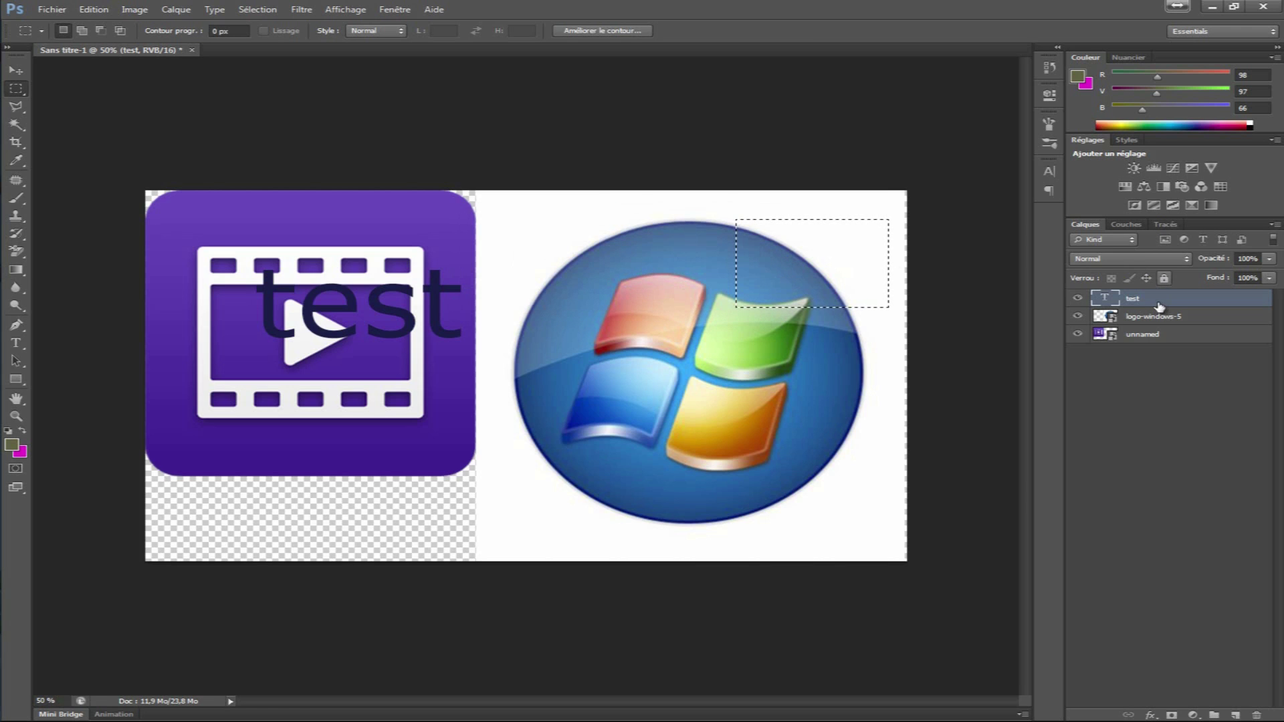
{"action": "left_click", "coordinate": [1078, 317]}
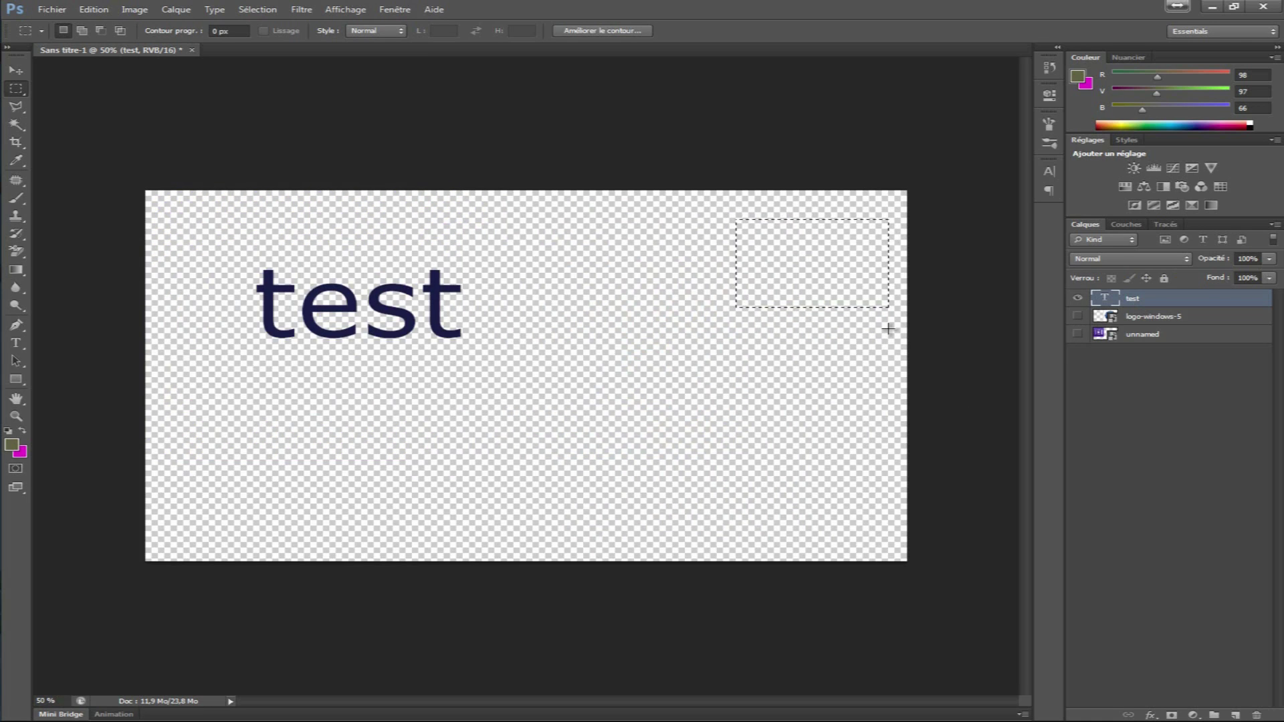
Step: Show the Windows logo and video icon layers again and clear the marquee selection
{"action": "left_click", "coordinate": [1078, 316]}
{"action": "left_click", "coordinate": [1077, 333]}
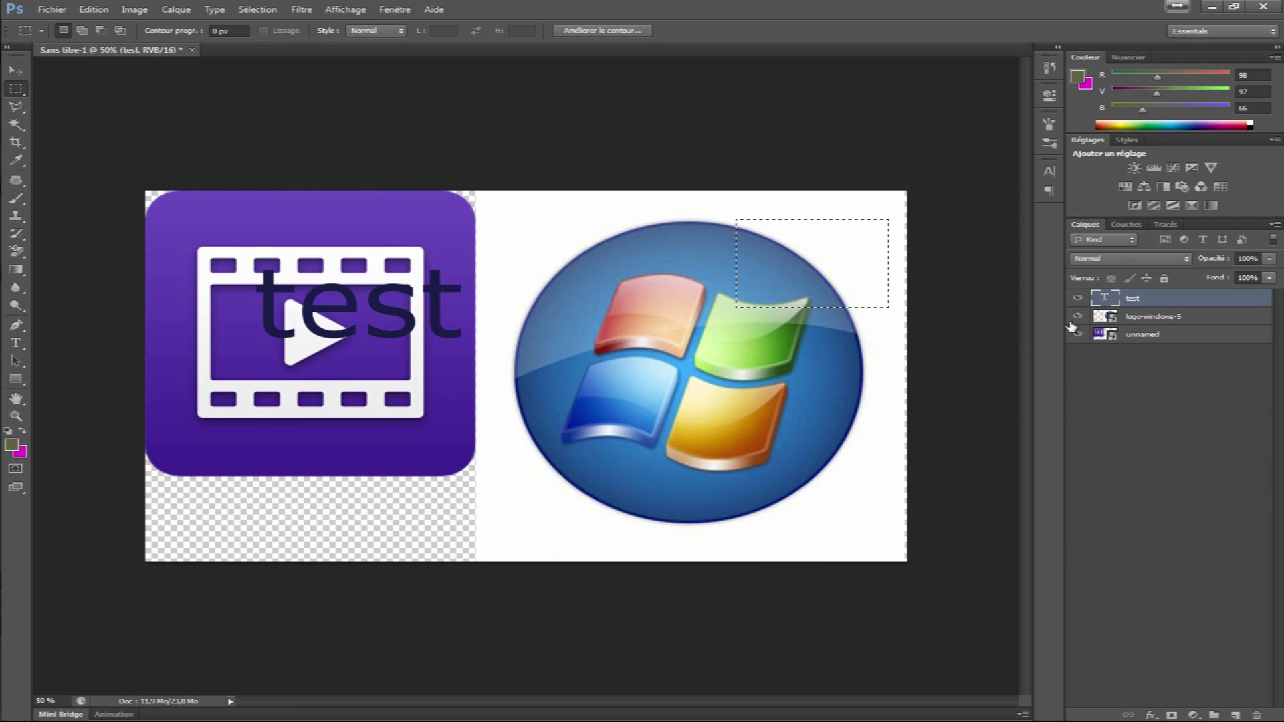
{"action": "left_click", "coordinate": [1083, 397]}
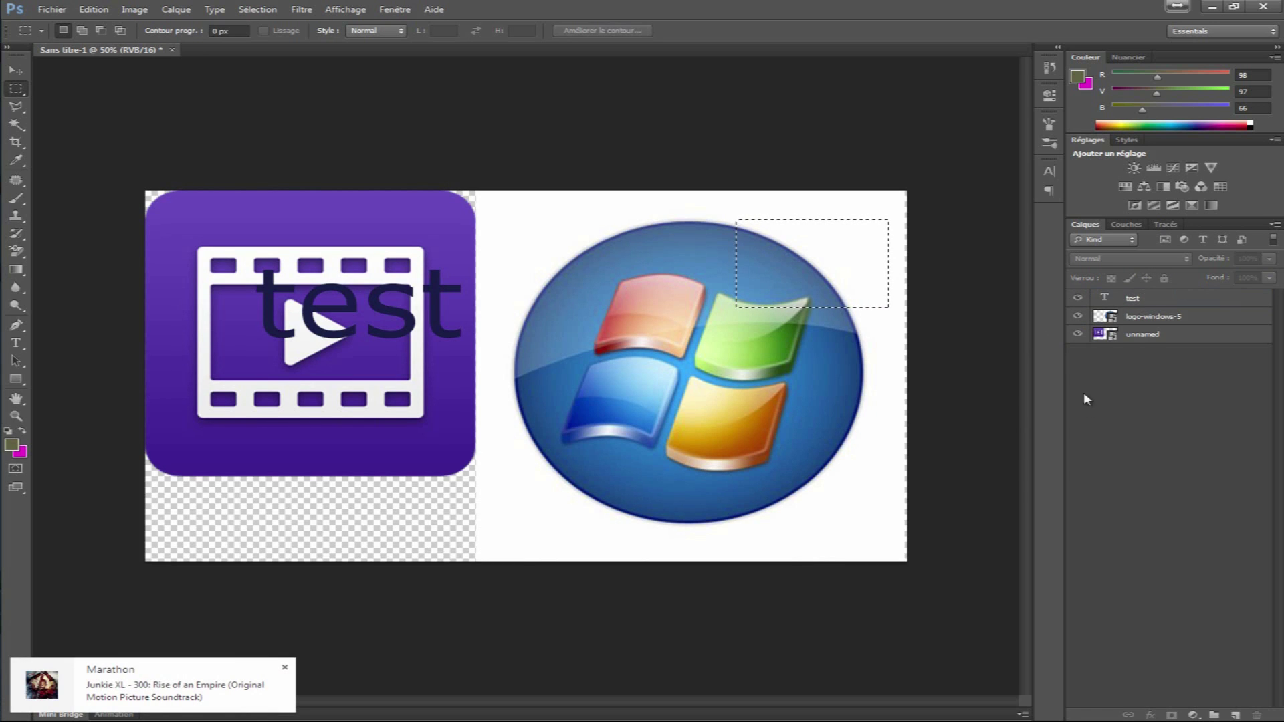
{"action": "left_click", "coordinate": [863, 309]}
Step: Toggle the layers' visibility to compare them, ending with all three layers visible
{"action": "left_click", "coordinate": [1078, 335]}
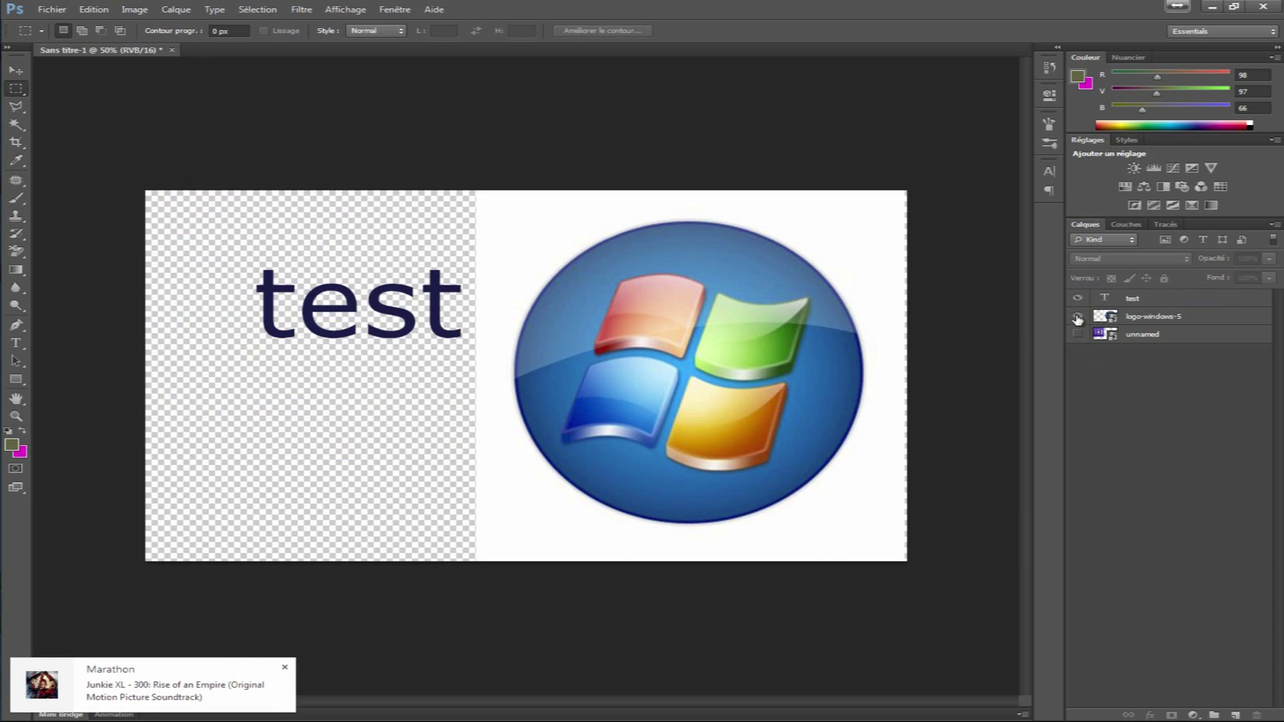
{"action": "left_click", "coordinate": [1077, 317]}
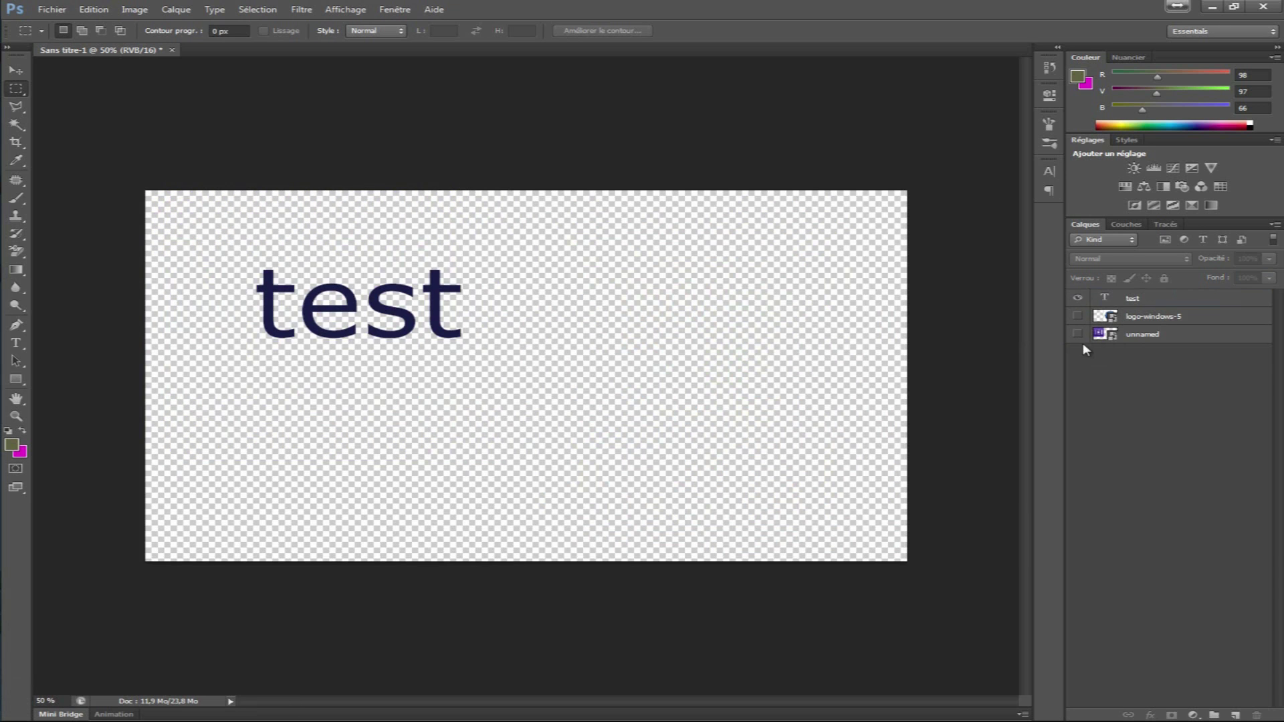
{"action": "left_click", "coordinate": [1077, 317]}
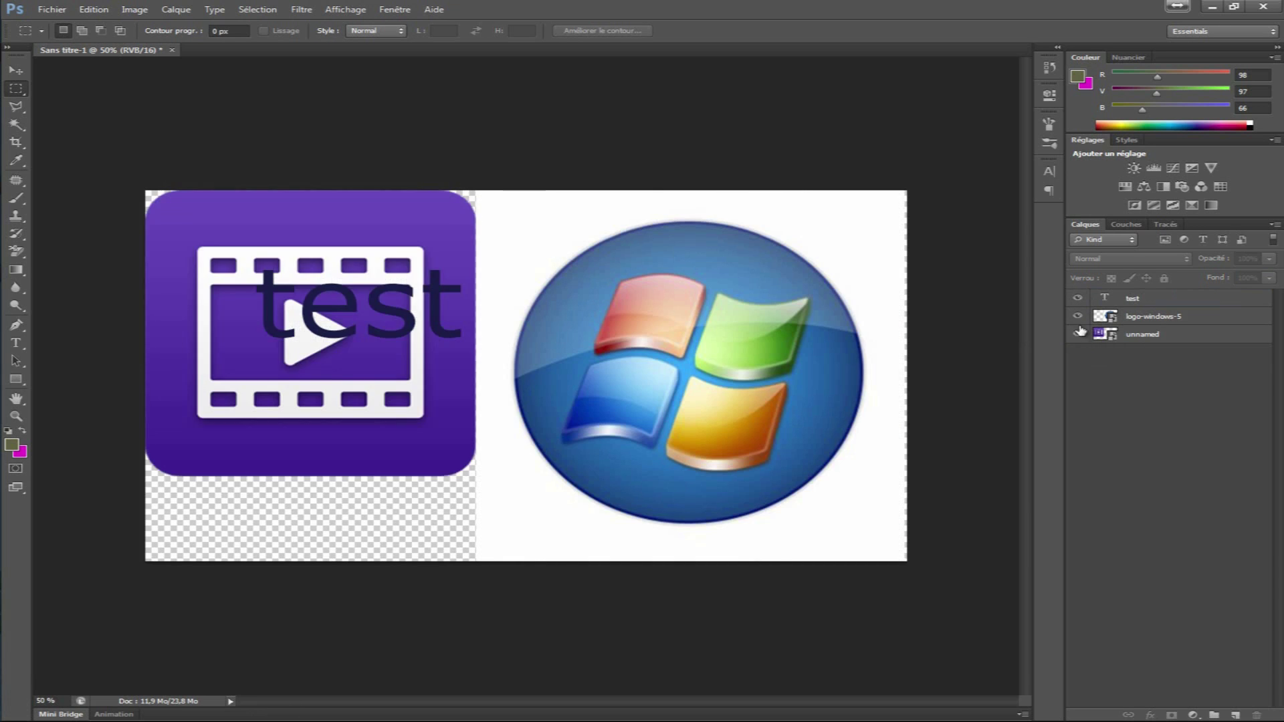
{"action": "left_click", "coordinate": [1078, 317]}
{"action": "left_click", "coordinate": [1078, 299]}
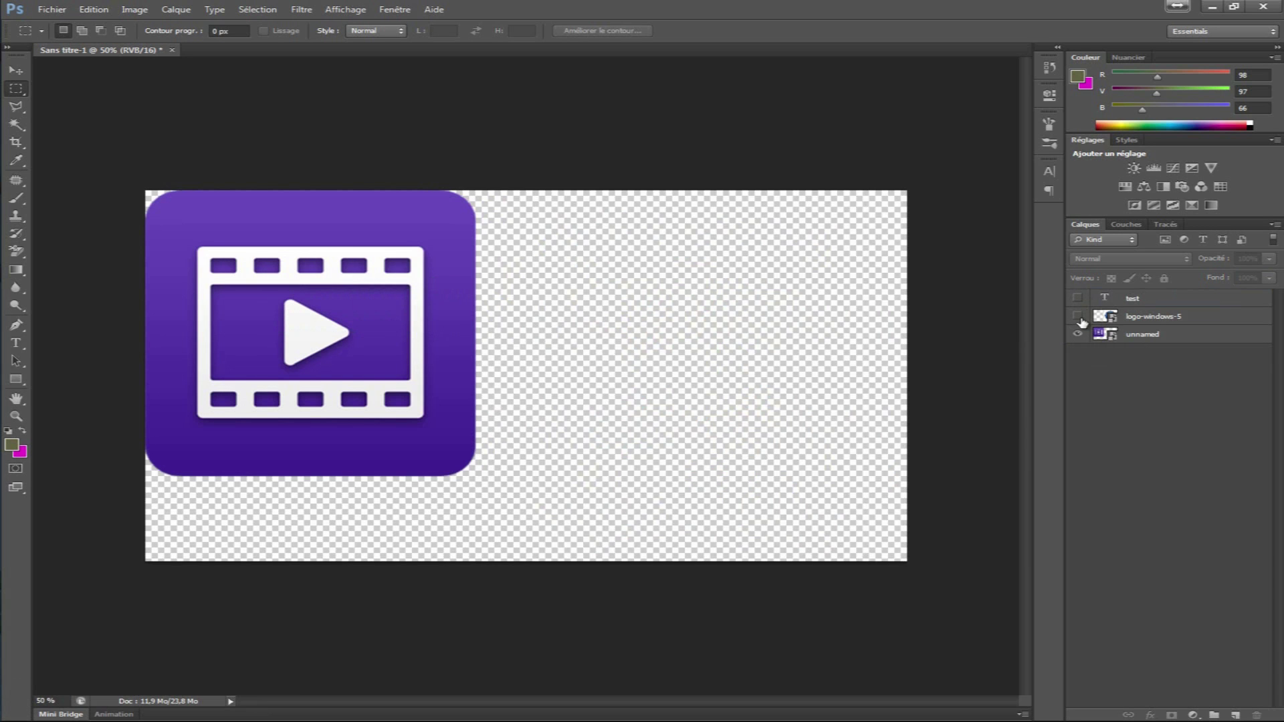
{"action": "left_click", "coordinate": [1079, 334]}
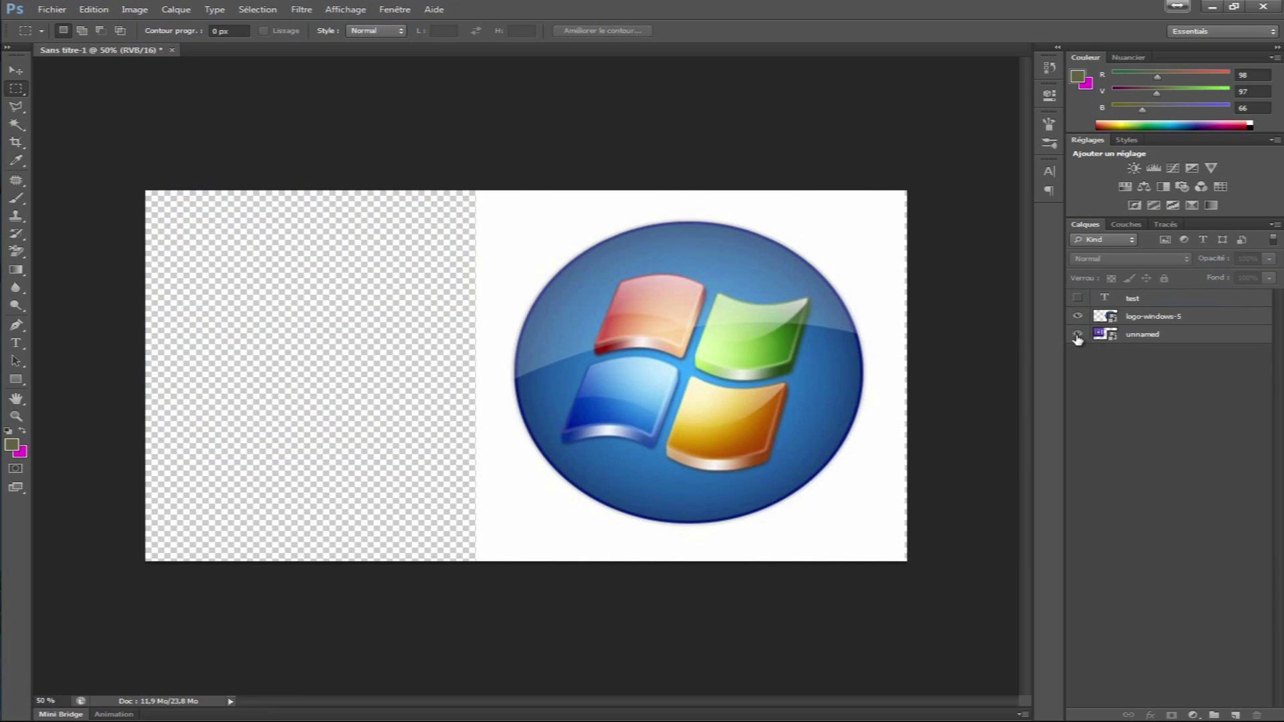
{"action": "left_click", "coordinate": [1077, 334]}
{"action": "left_click", "coordinate": [1078, 298]}
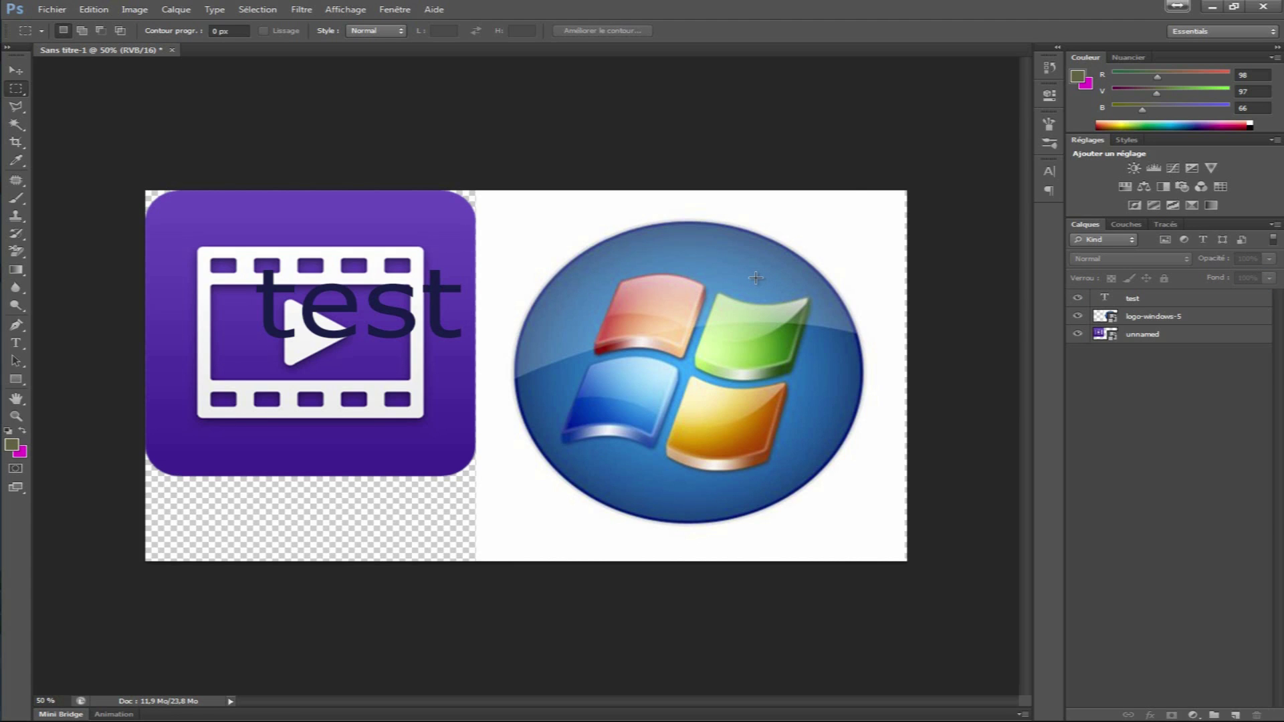
{"action": "left_click", "coordinate": [1078, 299]}
Step: After a smart-object error on deleting, rasterize logo-windows-5 with Pixelliser le calque
{"action": "left_click", "coordinate": [1153, 319]}
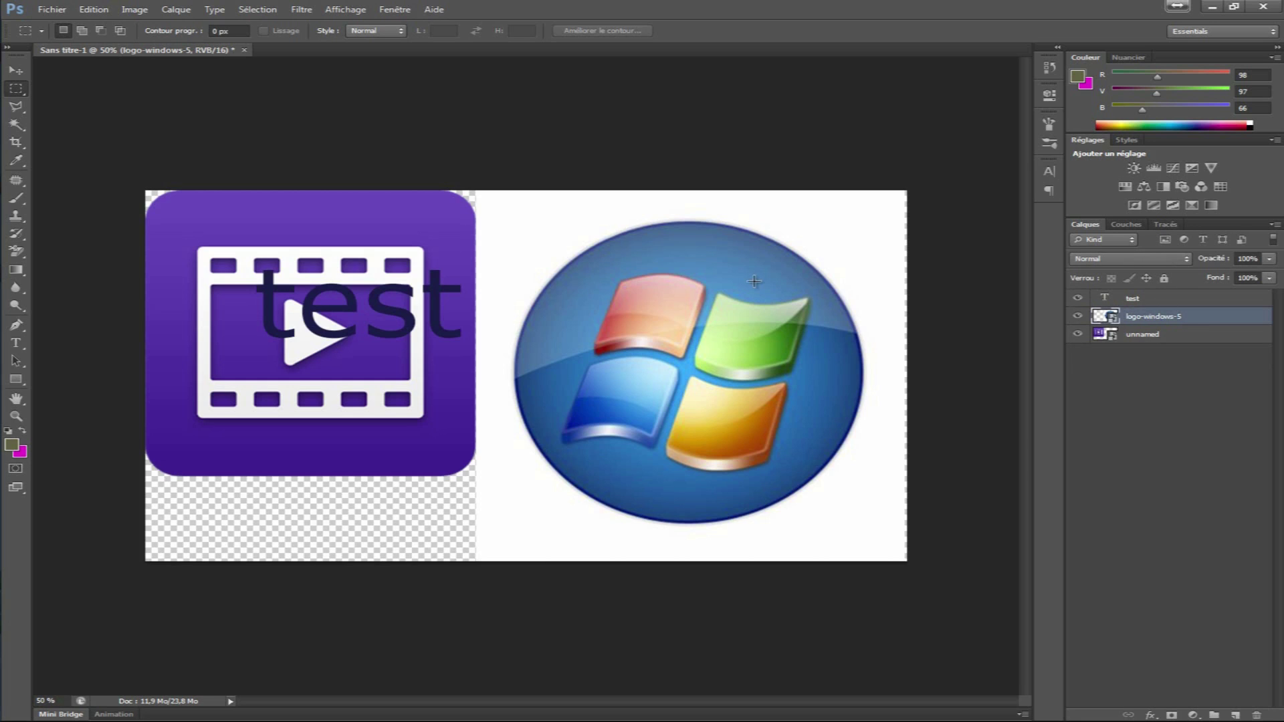
{"action": "mouse_move", "coordinate": [688, 209]}
{"action": "left_mouse_down"}
{"action": "mouse_move", "coordinate": [886, 346]}
{"action": "mouse_move", "coordinate": [871, 366]}
{"action": "left_mouse_up"}
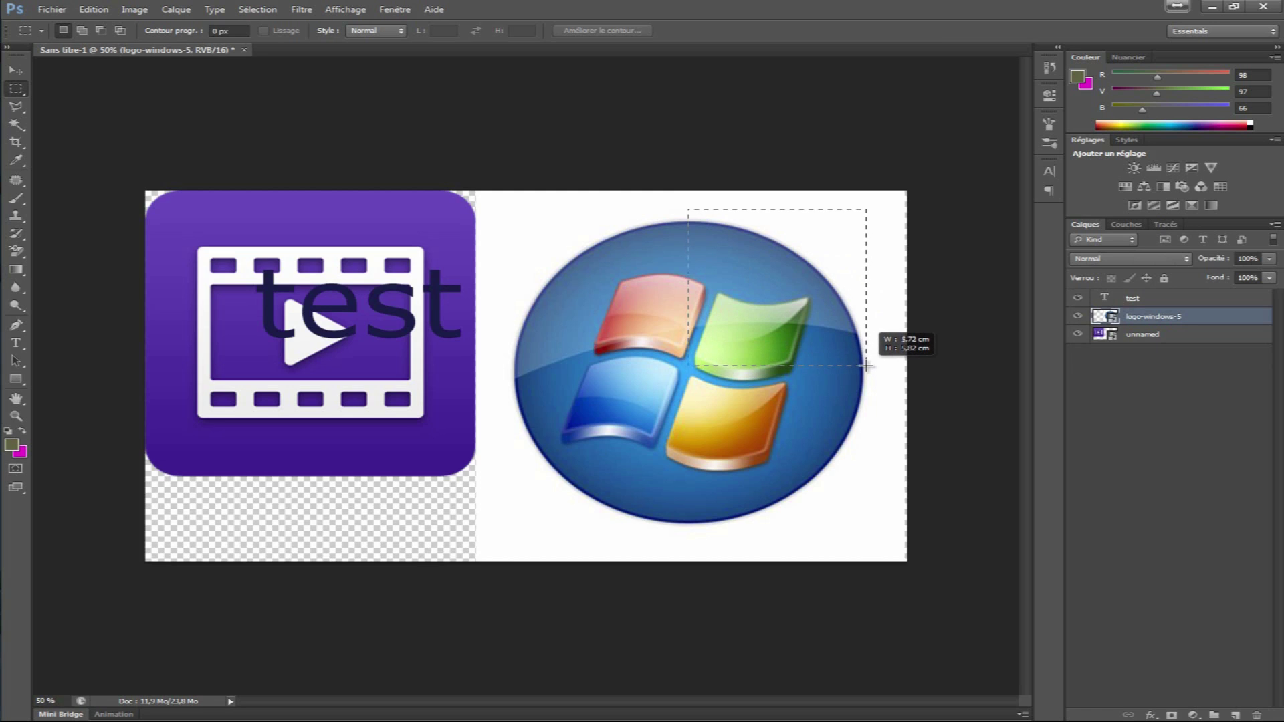
{"action": "left_click_drag", "start_coordinate": [871, 365], "coordinate": [879, 366]}
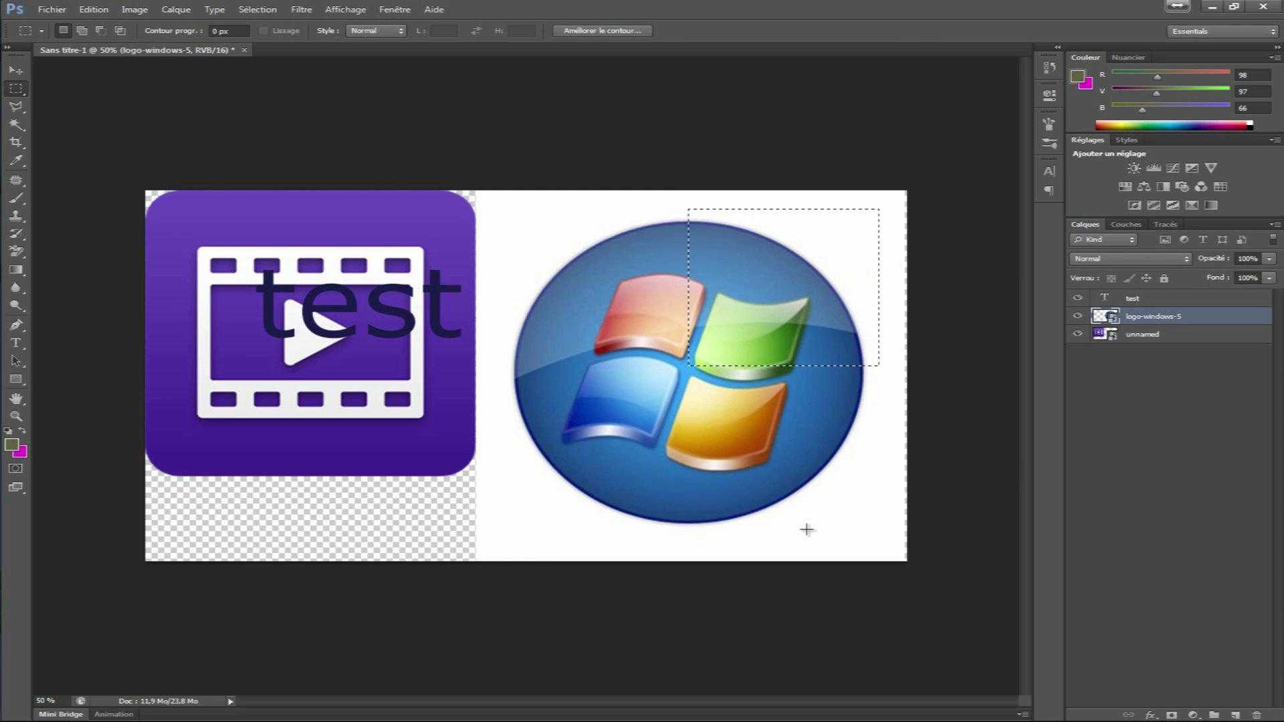
{"action": "key", "text": "Delete"}
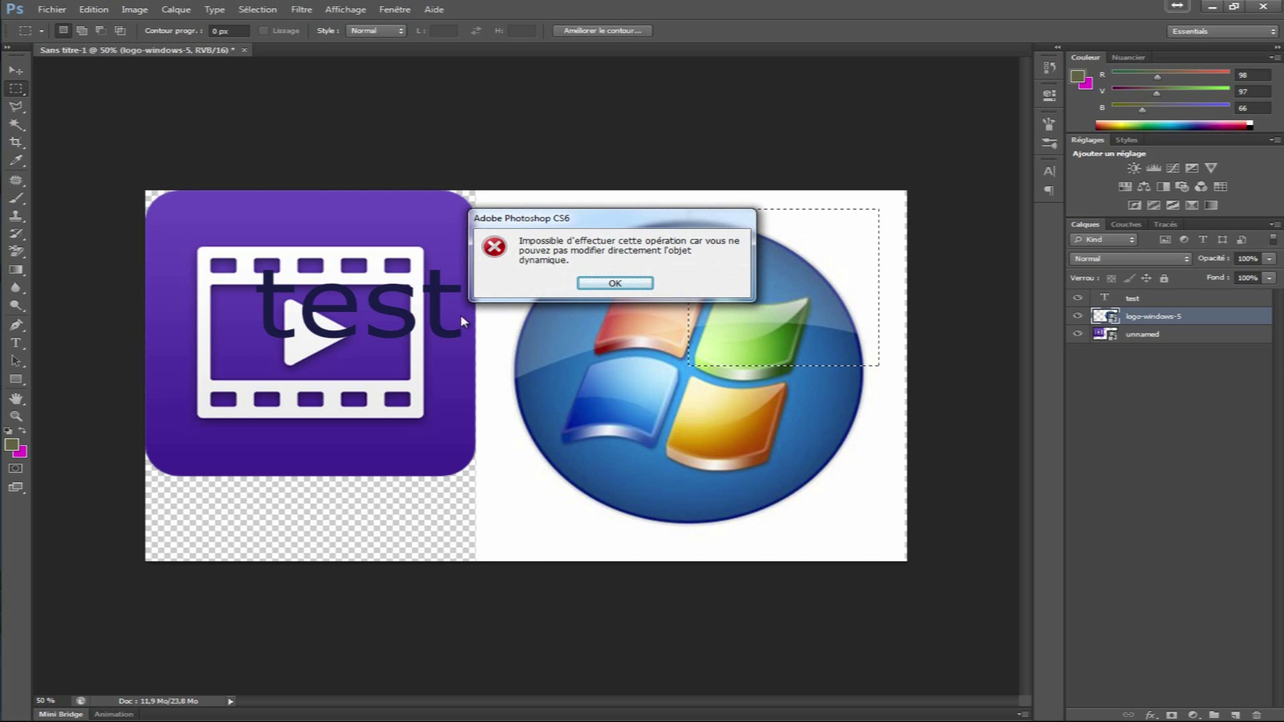
{"action": "left_click", "coordinate": [609, 285]}
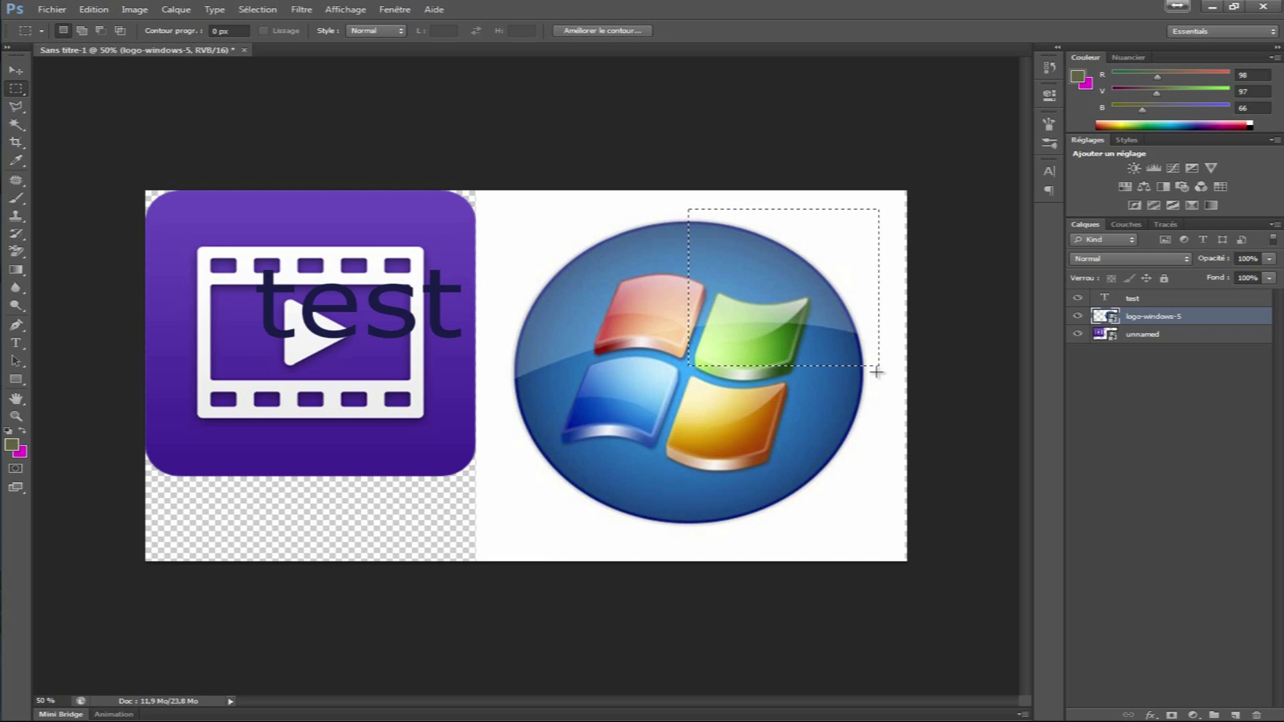
{"action": "right_click", "coordinate": [1181, 316]}
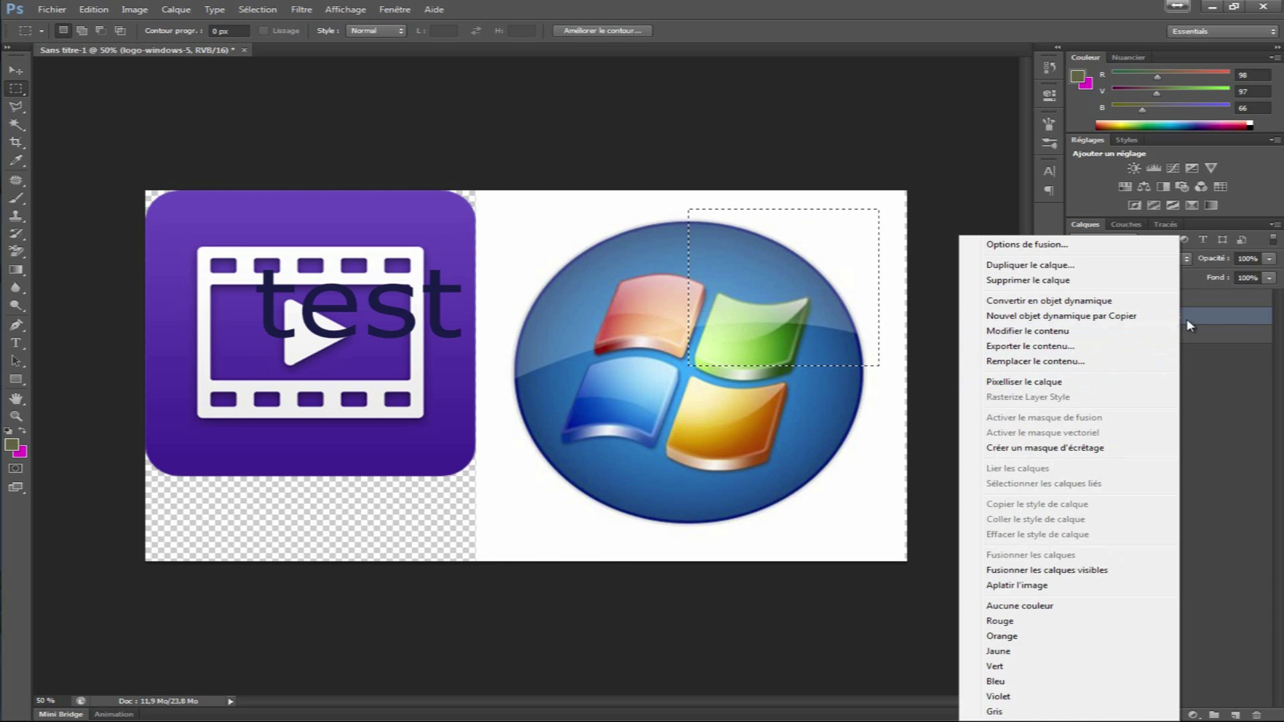
{"action": "left_click", "coordinate": [1052, 384]}
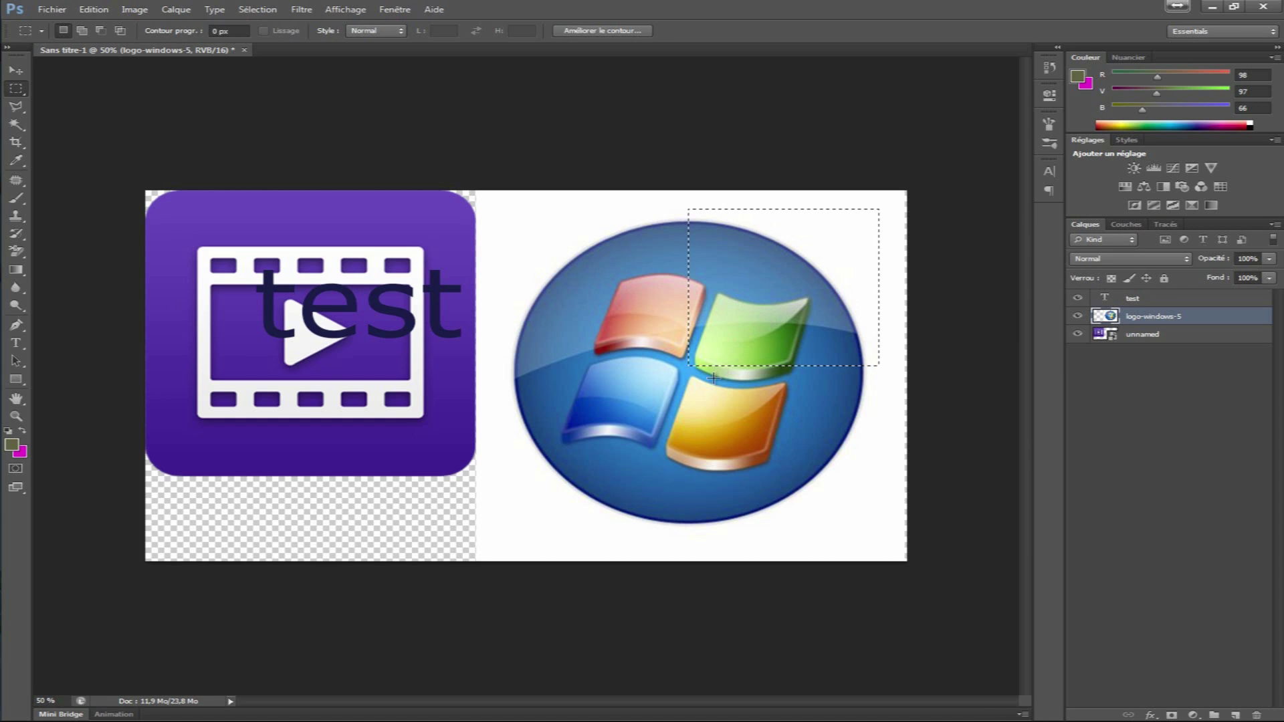
{"action": "key", "text": "Delete"}
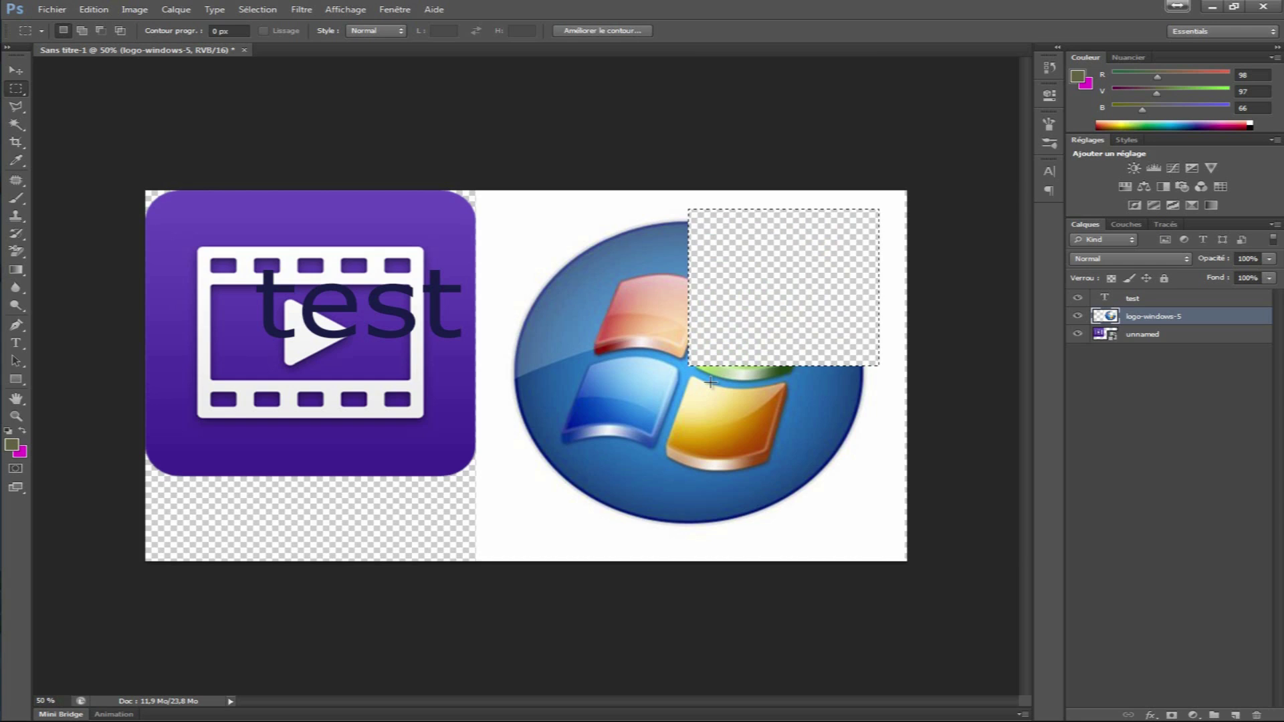
{"action": "key", "text": "ctrl+d"}
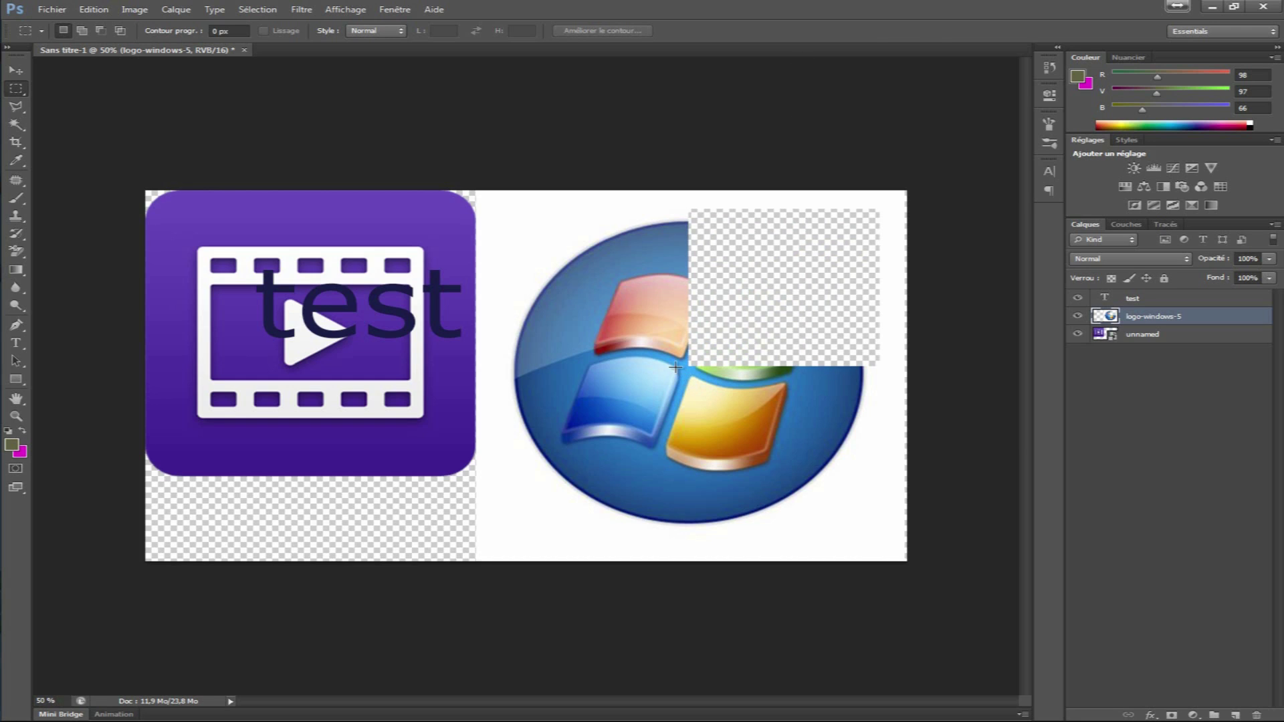
{"action": "key", "text": "ctrl+z"}
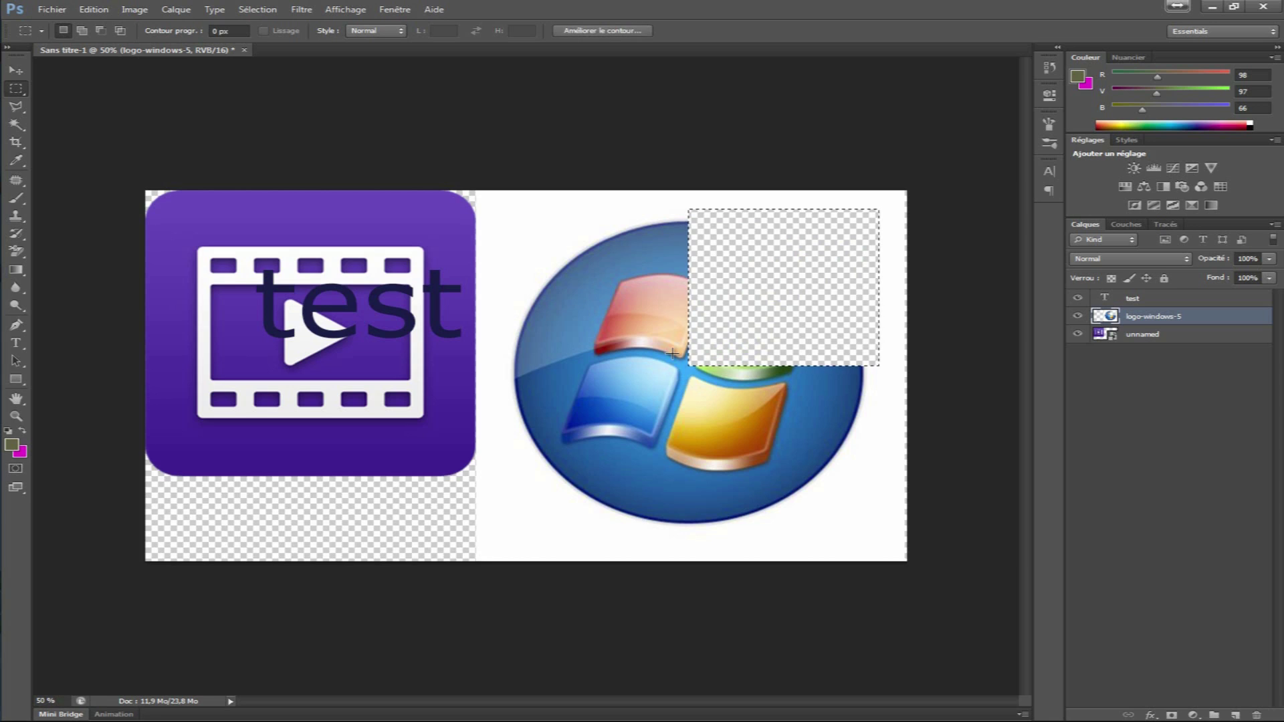
{"action": "key", "text": "ctrl+alt+z"}
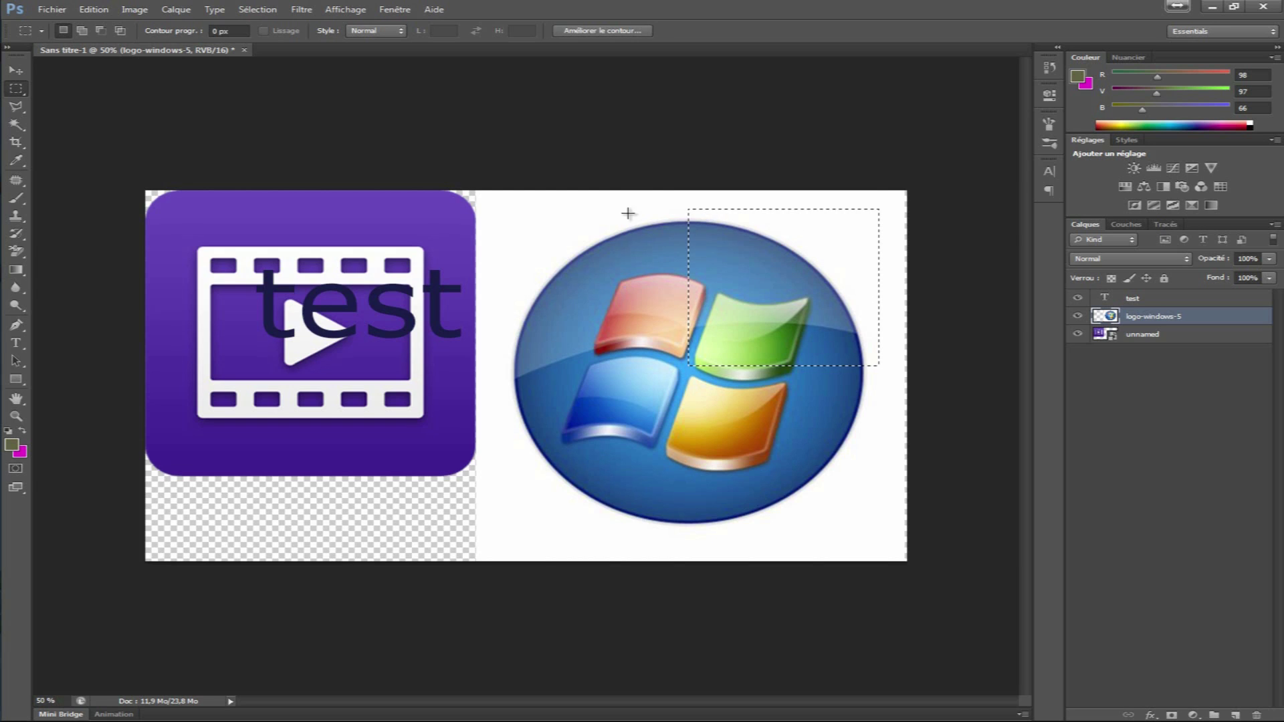
Step: Magic Wand the white background around the Windows logo, enable Sample All Layers, and delete it
{"action": "left_click", "coordinate": [617, 275]}
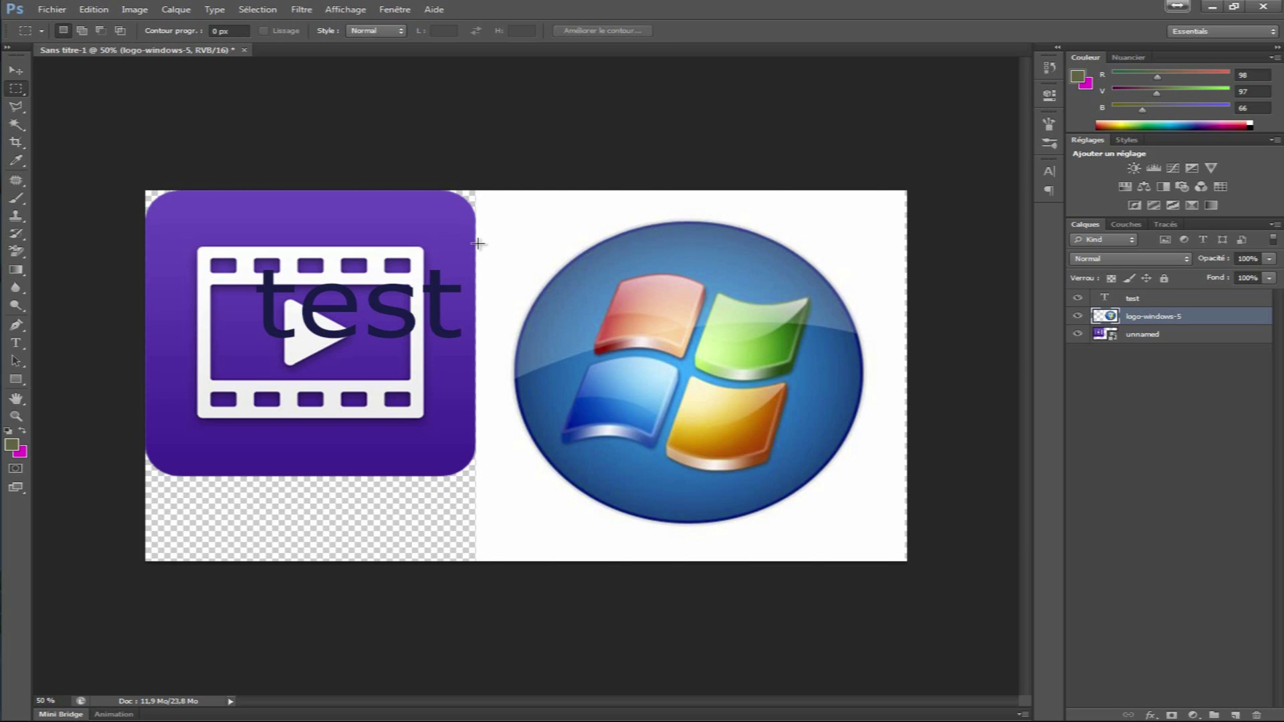
{"action": "left_click", "coordinate": [16, 125]}
{"action": "left_click", "coordinate": [571, 231]}
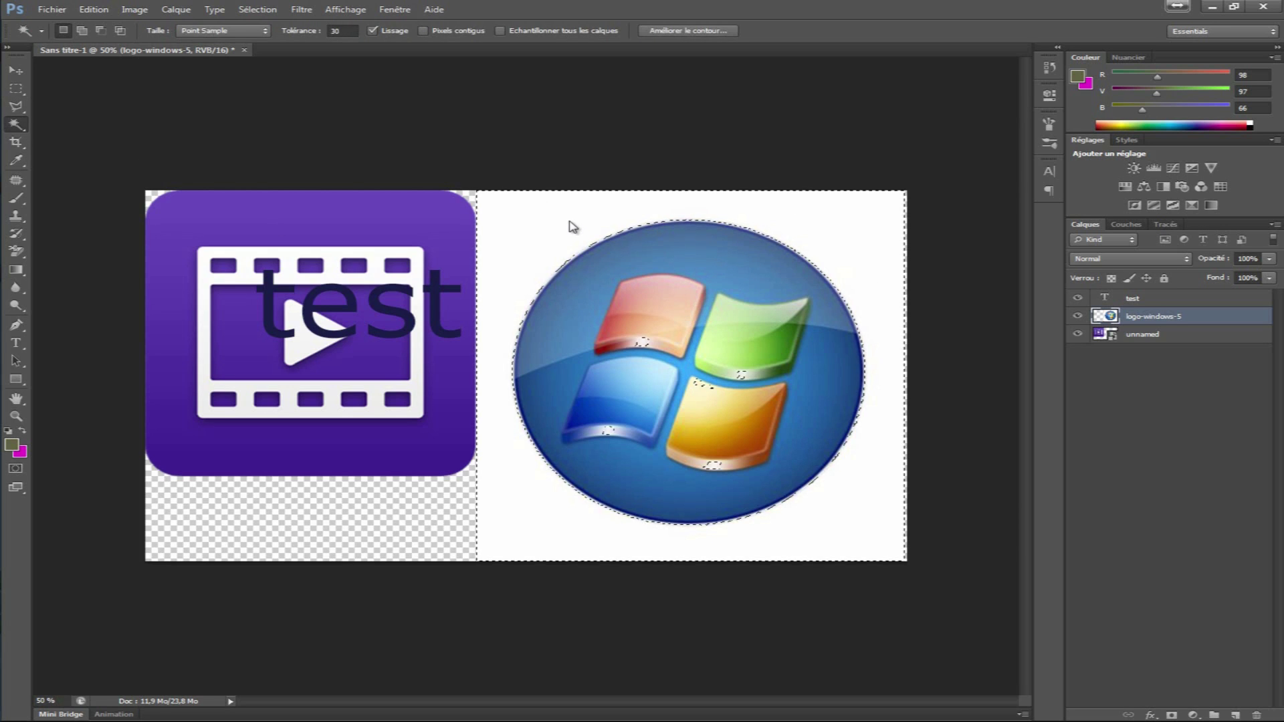
{"action": "key", "text": "Delete"}
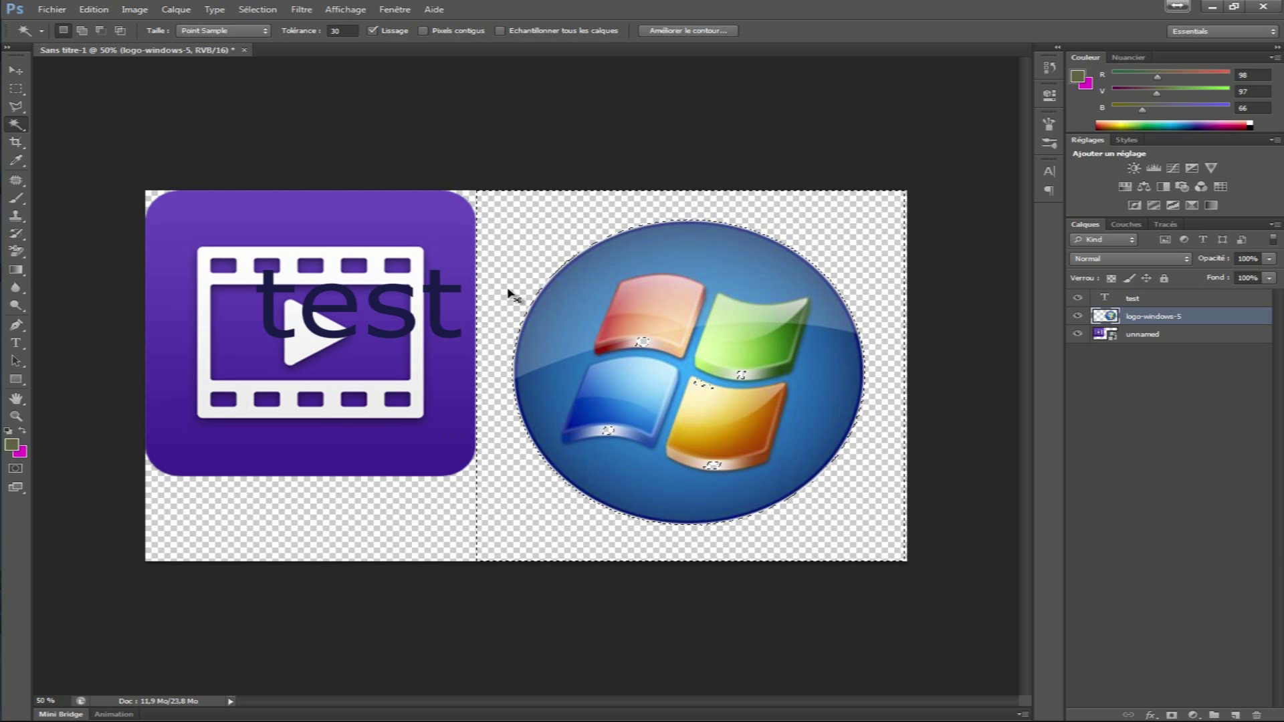
{"action": "key", "text": "ctrl+z"}
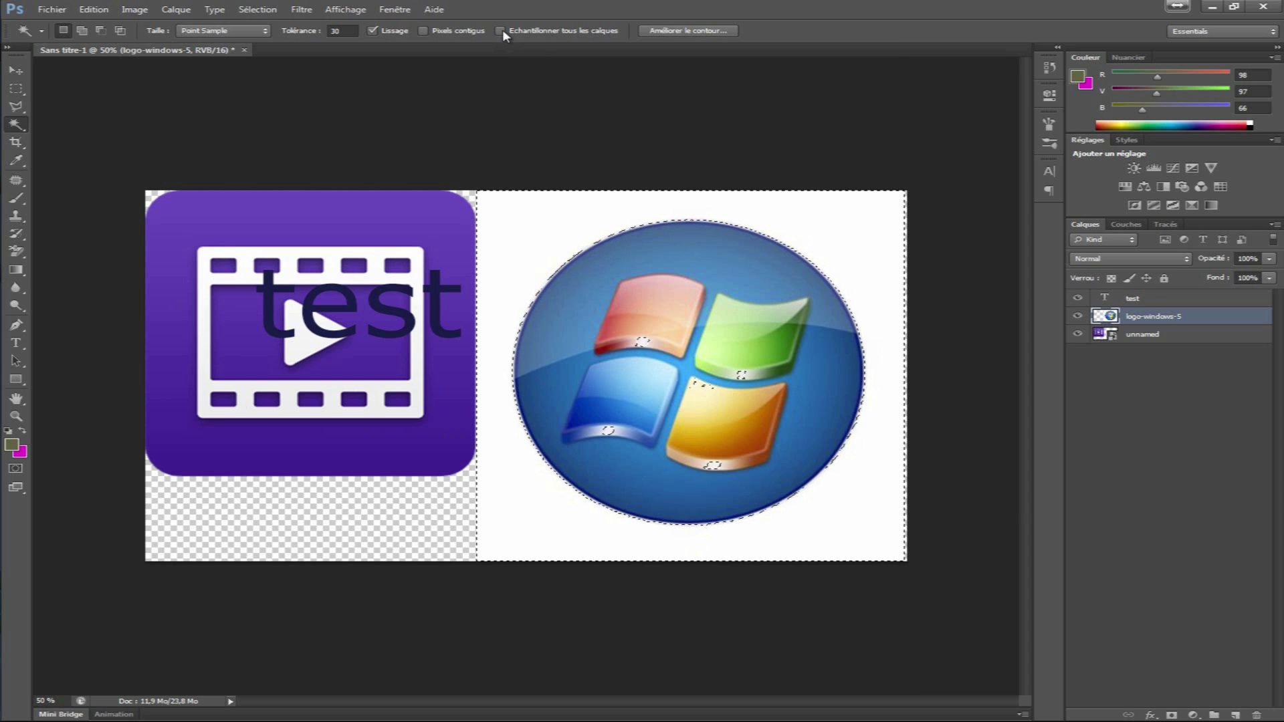
{"action": "left_click", "coordinate": [562, 235]}
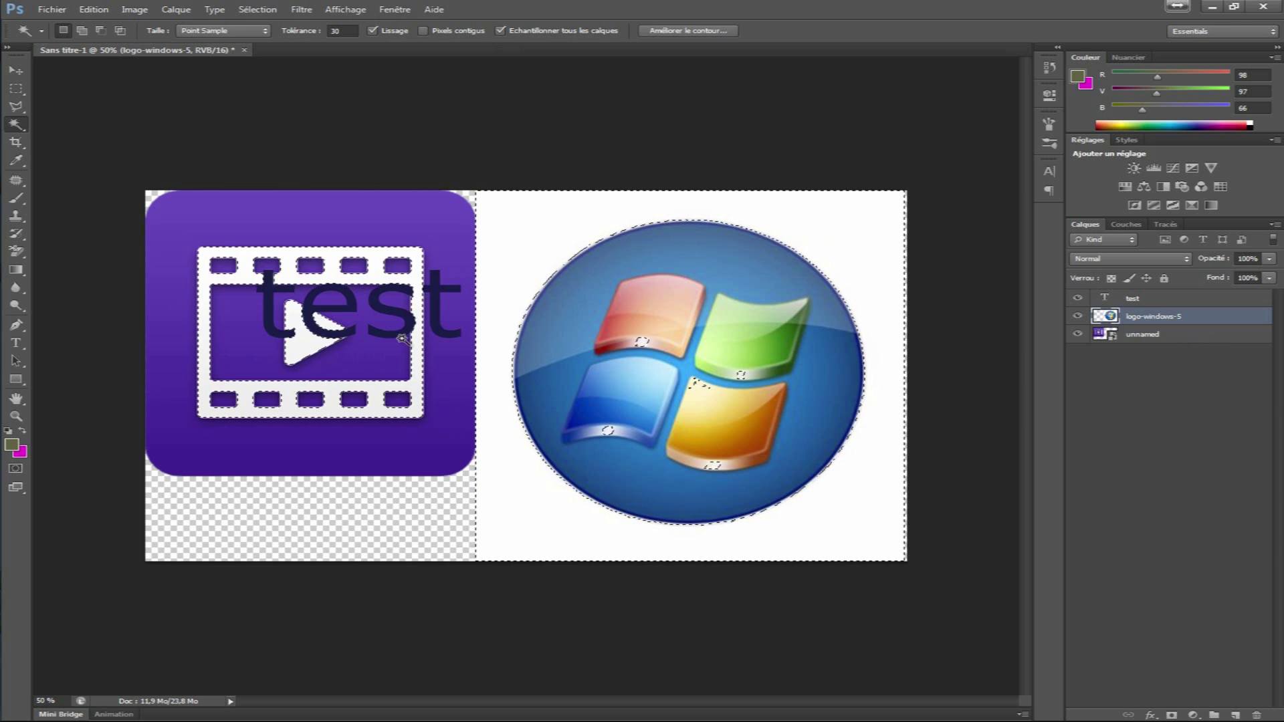
{"action": "key", "text": "Delete"}
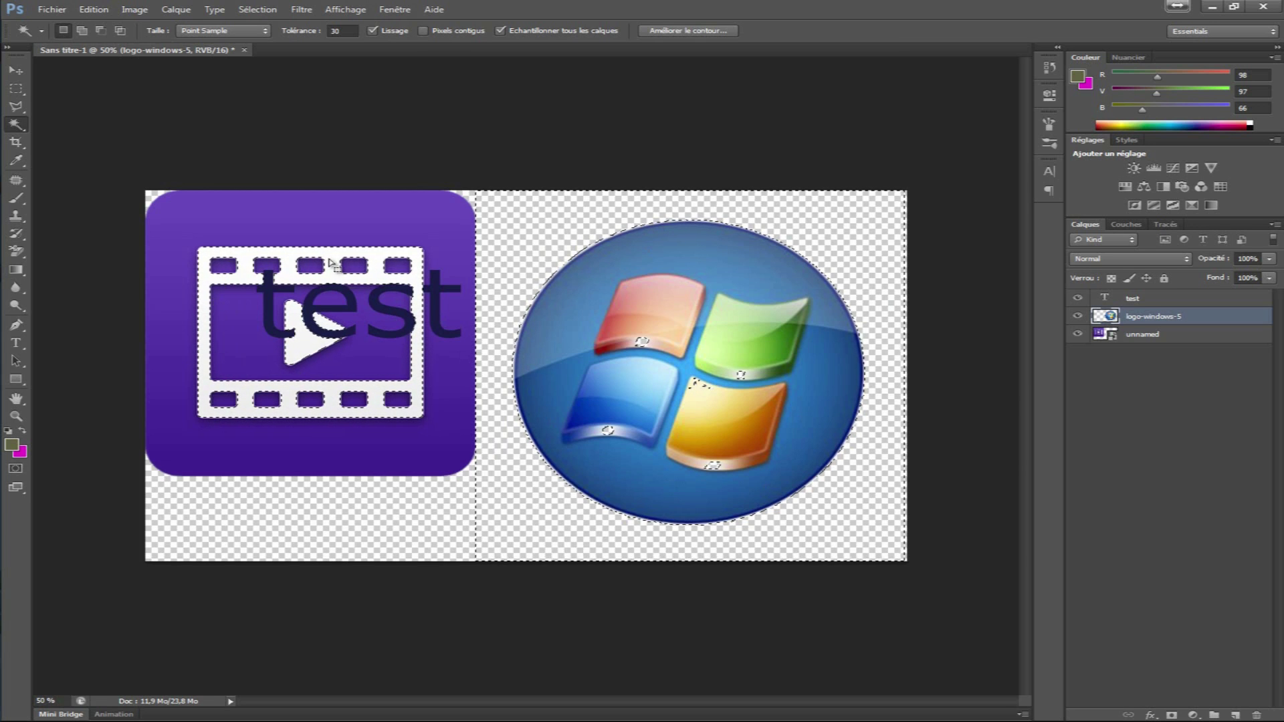
Step: Try deleting the white selection on the unnamed icon layer and dismiss the smart-object error
{"action": "left_click", "coordinate": [1169, 336]}
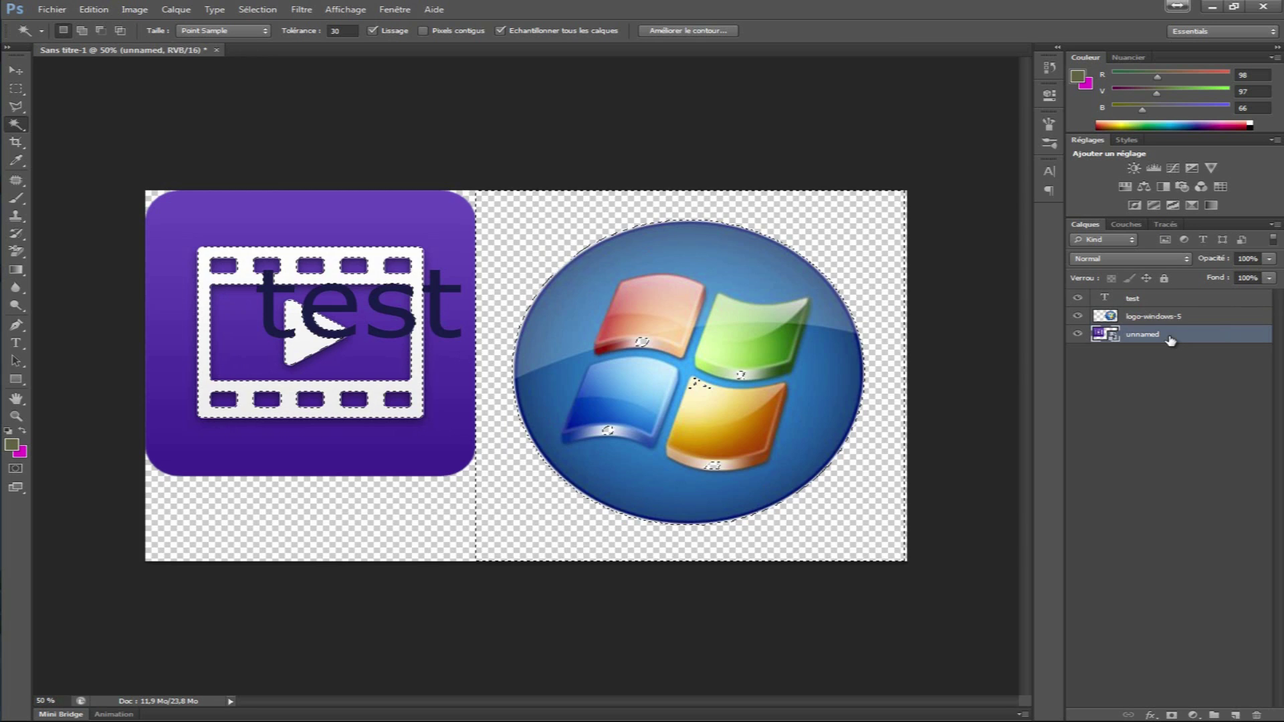
{"action": "key", "text": "Delete"}
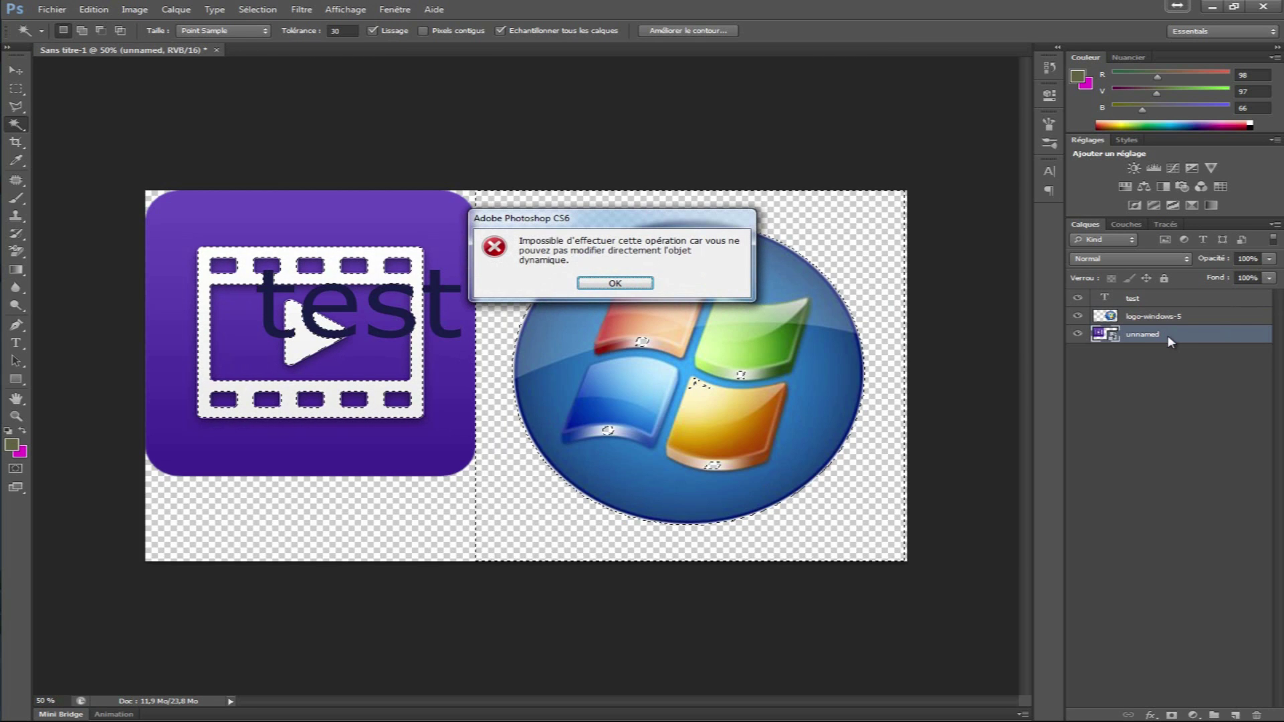
{"action": "key", "text": "Return"}
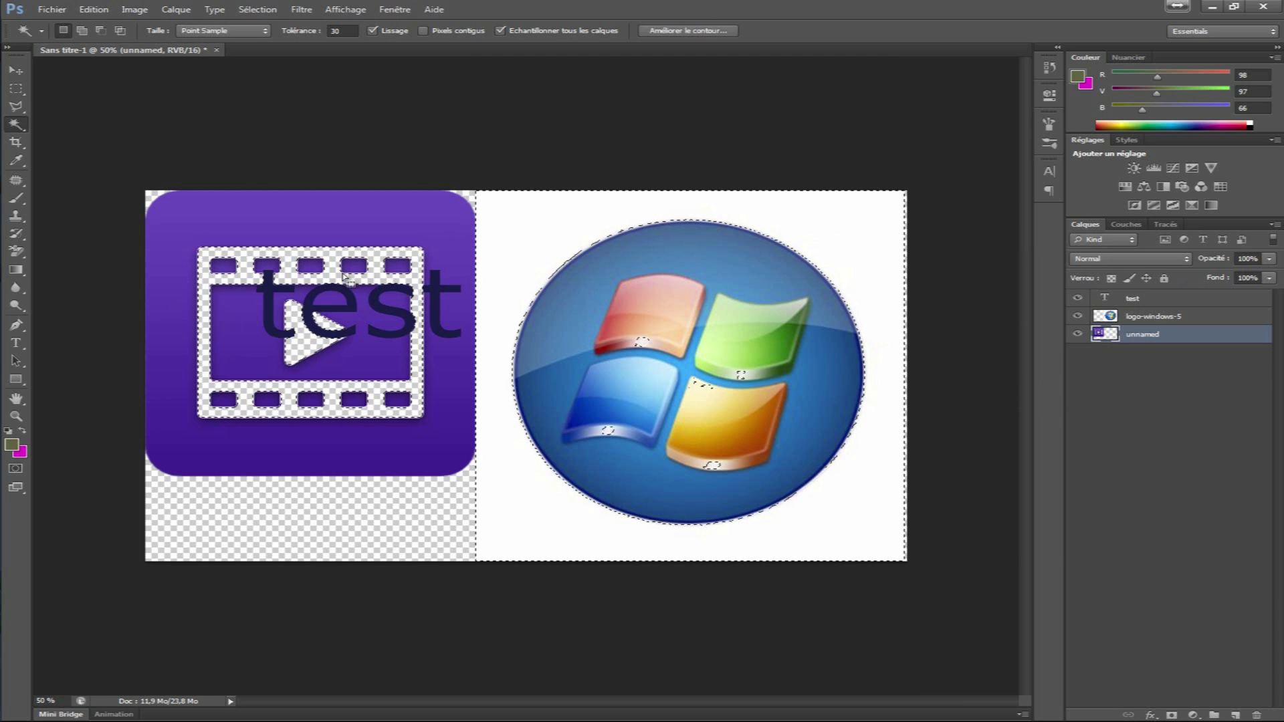
Step: Reselect and delete the white around the Windows circle, then turn off Sample All Layers
{"action": "left_click", "coordinate": [1169, 317]}
{"action": "key", "text": "ctrl+d"}
{"action": "left_click", "coordinate": [538, 242]}
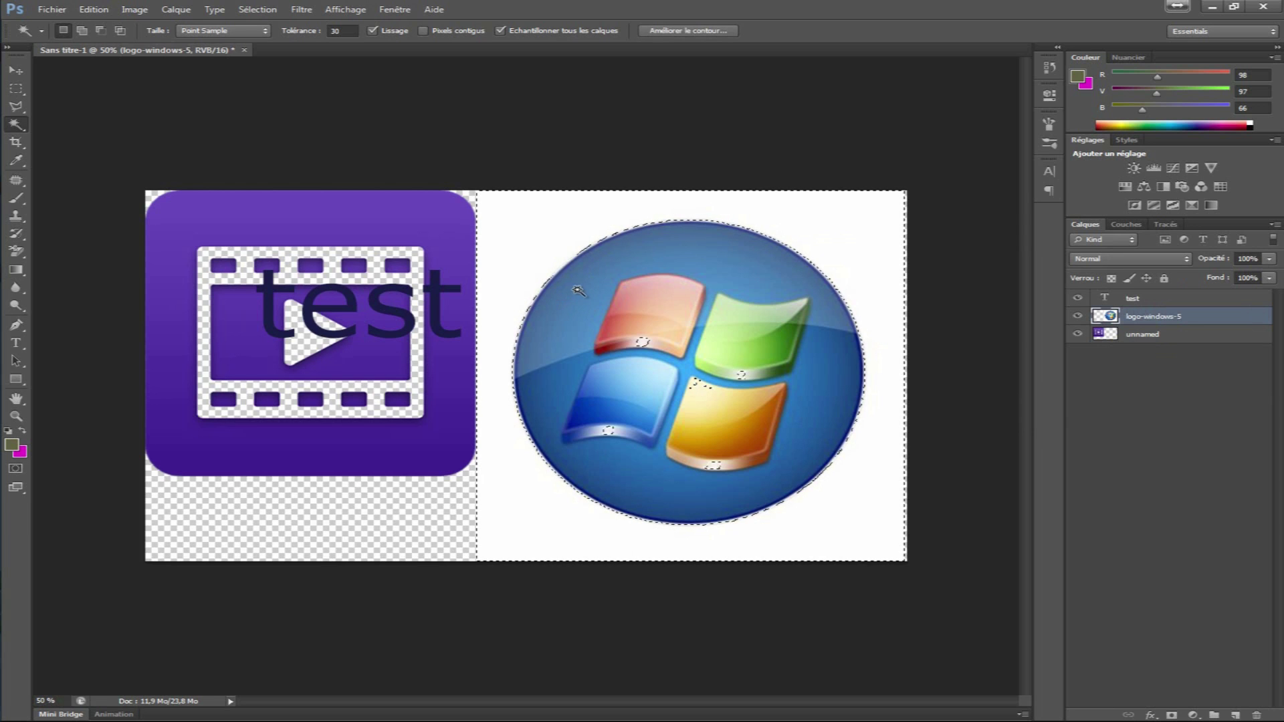
{"action": "key", "text": "Delete"}
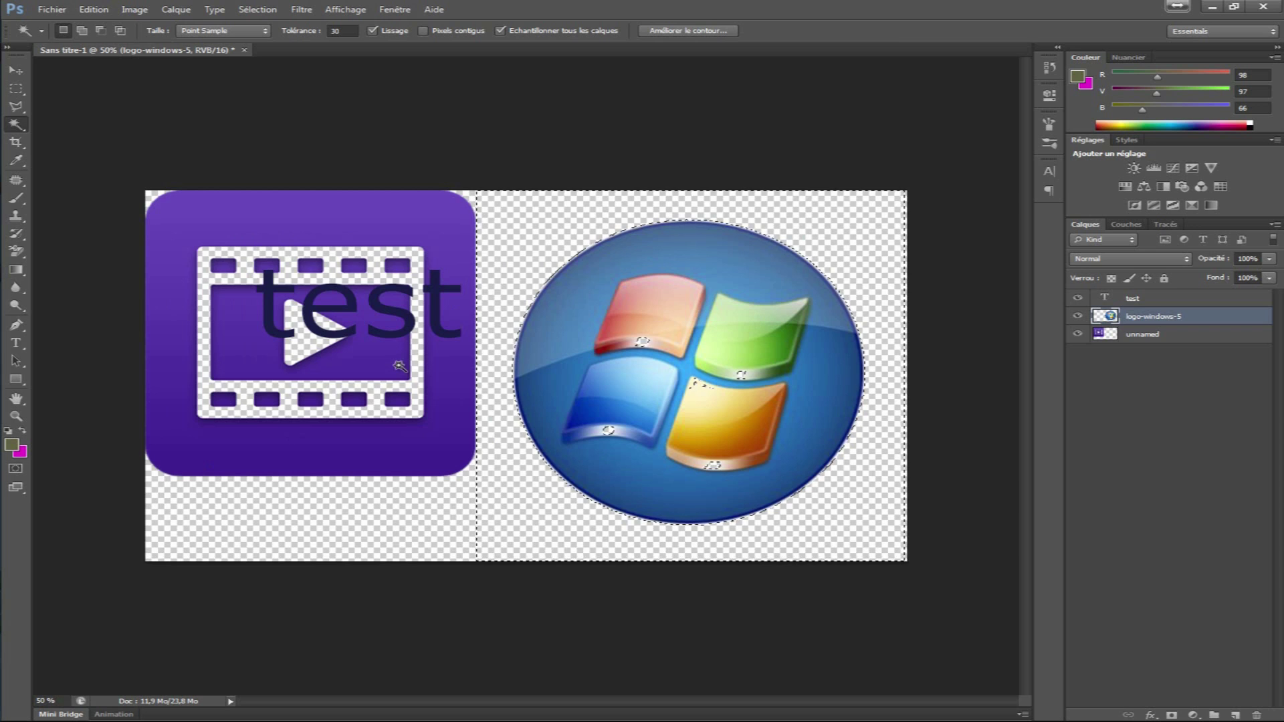
{"action": "left_click", "coordinate": [500, 31]}
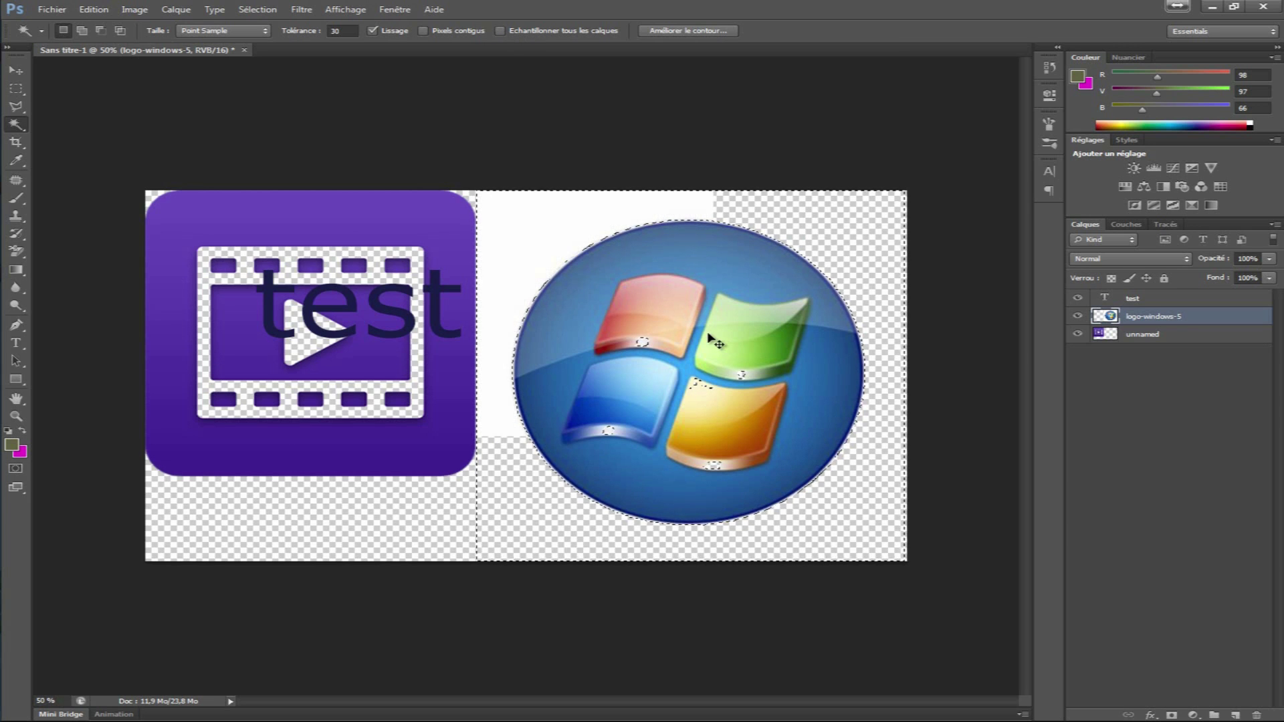
Step: Undo the white-area deletions, deselect, and move the test layer below logo-windows-5
{"action": "key", "text": "alt+bracketleft"}
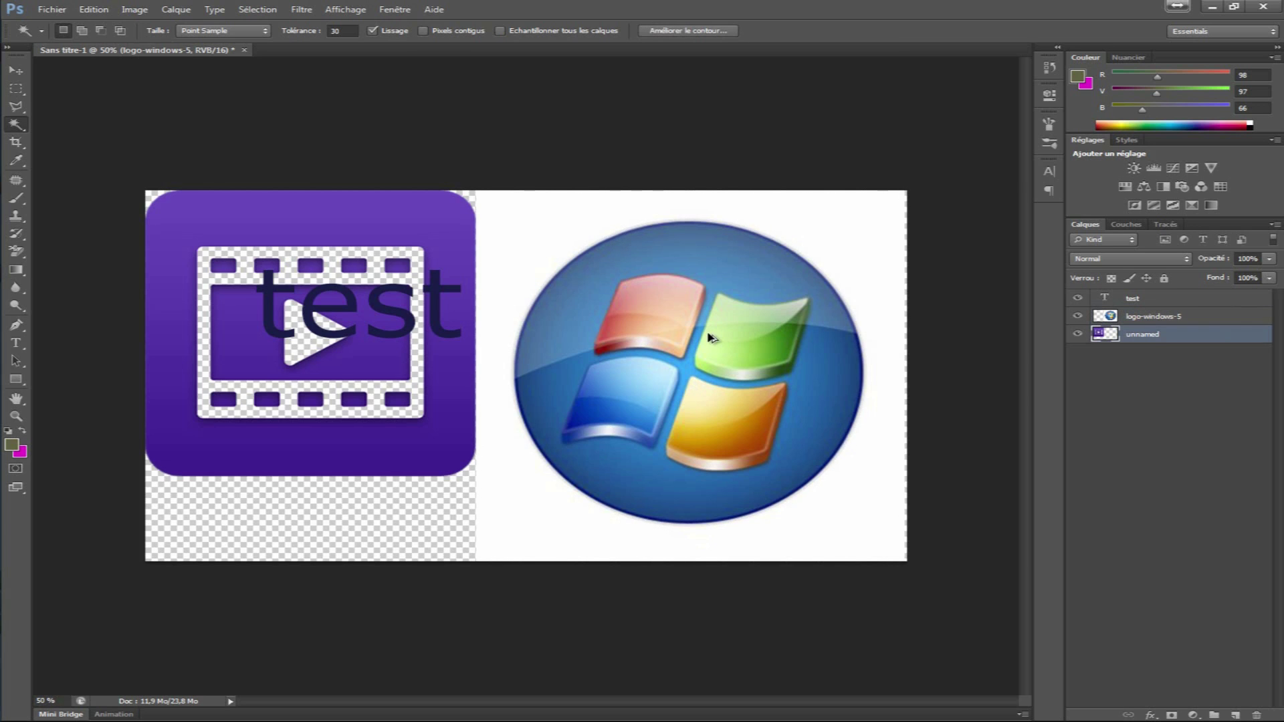
{"action": "left_click", "coordinate": [710, 338]}
{"action": "key", "text": "ctrl+d"}
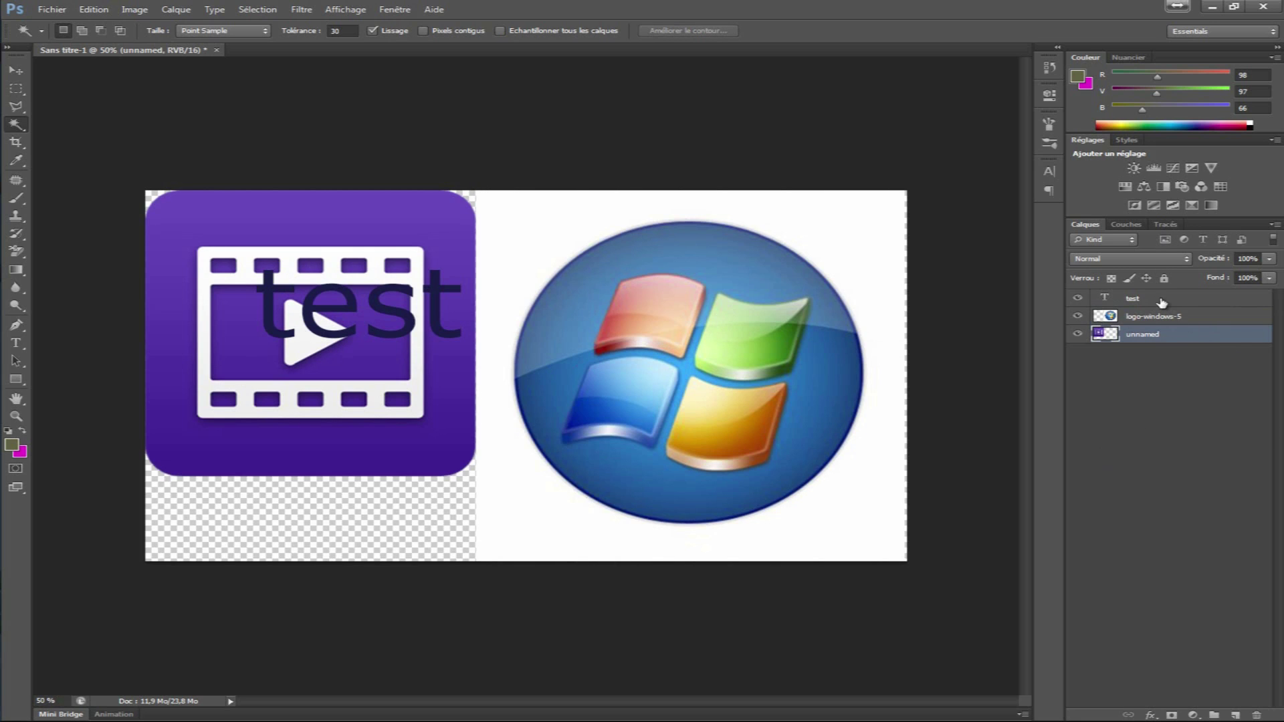
{"action": "left_click_drag", "start_coordinate": [1159, 301], "coordinate": [1163, 330]}
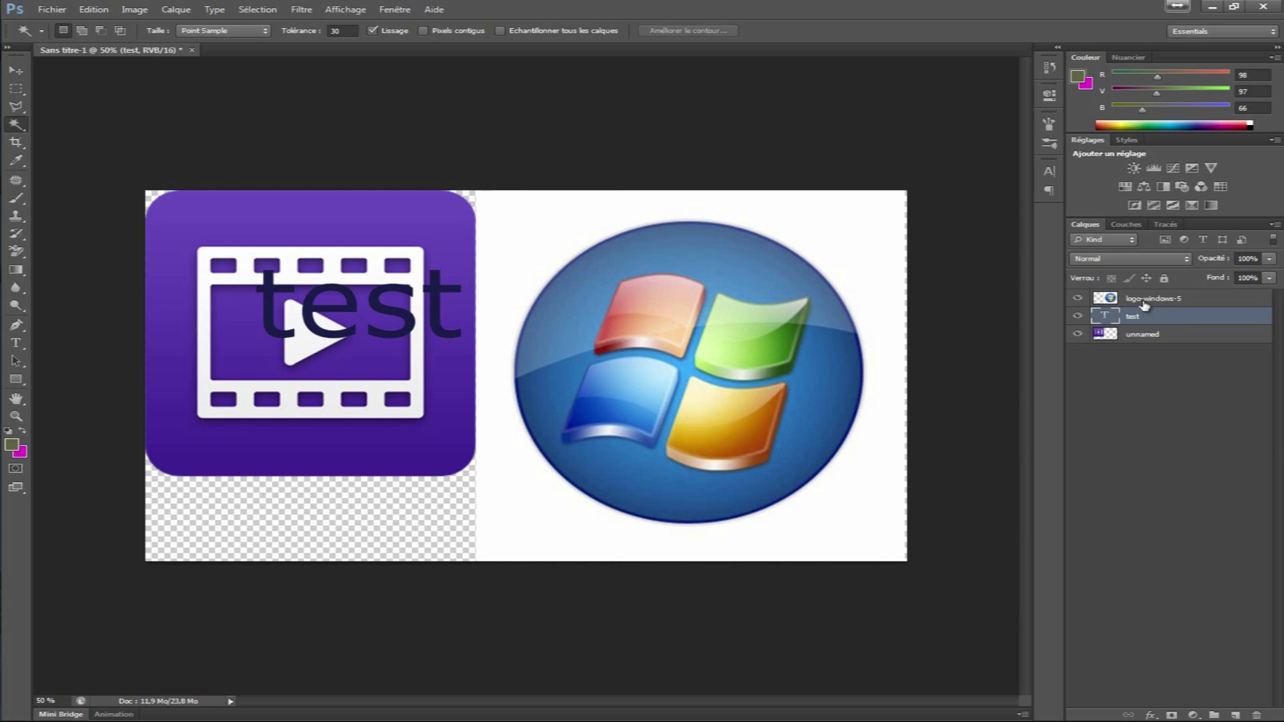
Step: Shift the test text right over the Windows logo and move its layer back to the top
{"action": "key", "text": "ctrl+t"}
{"action": "left_click_drag", "start_coordinate": [447, 312], "coordinate": [509, 321]}
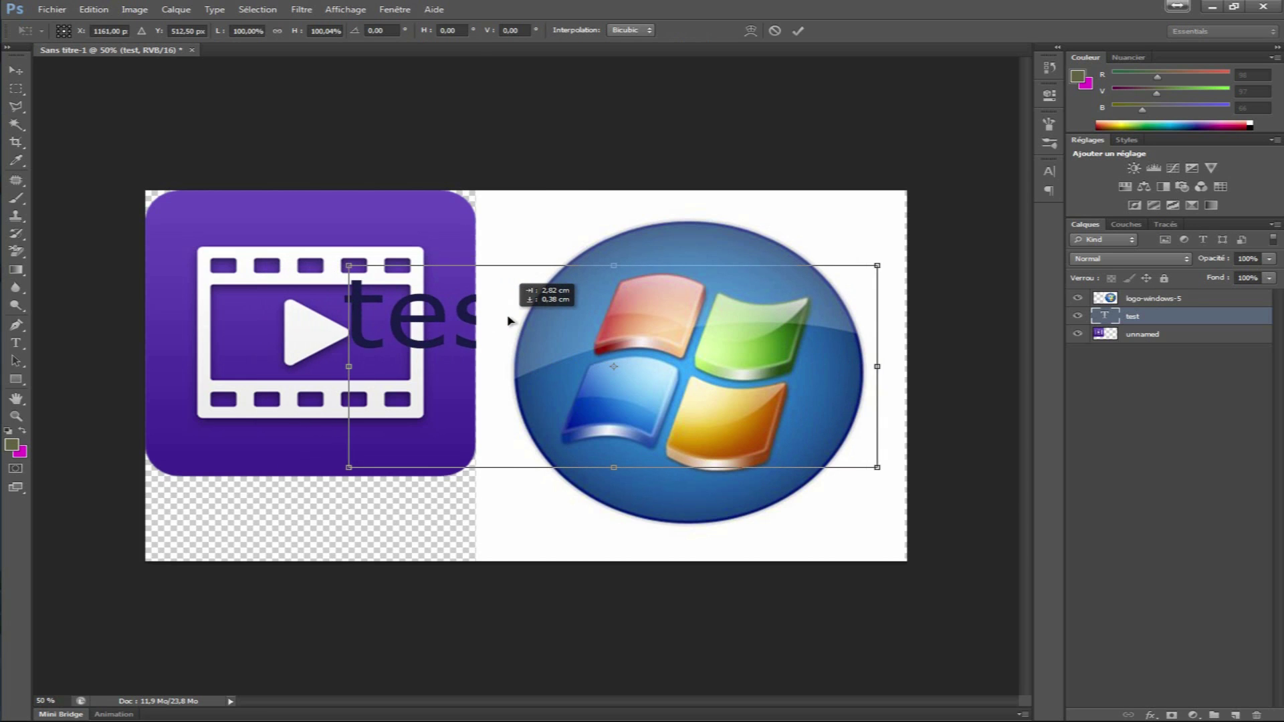
{"action": "left_click_drag", "start_coordinate": [508, 321], "coordinate": [517, 321]}
{"action": "key", "text": "Return"}
{"action": "key", "text": "w"}
{"action": "left_click_drag", "start_coordinate": [1132, 319], "coordinate": [1137, 297]}
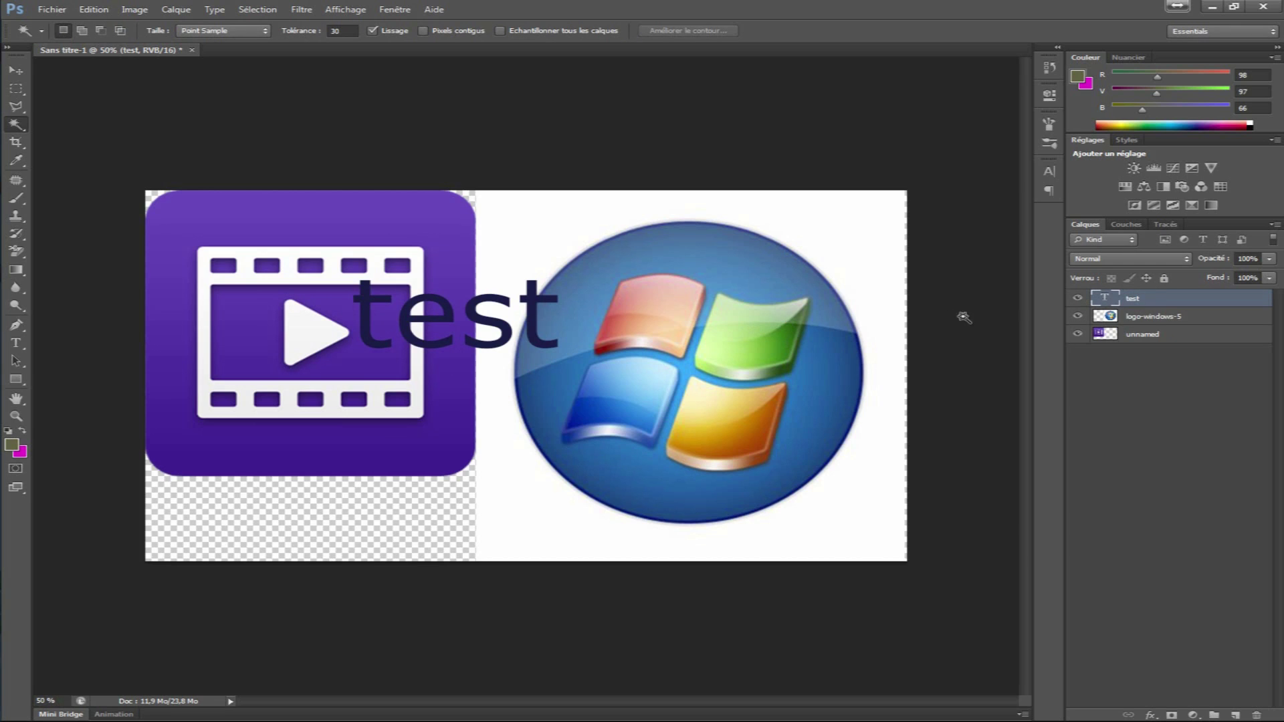
{"action": "mouse_move", "coordinate": [1157, 335]}
{"action": "left_mouse_down"}
{"action": "mouse_move", "coordinate": [1159, 299]}
{"action": "mouse_move", "coordinate": [1168, 345]}
{"action": "left_mouse_up"}
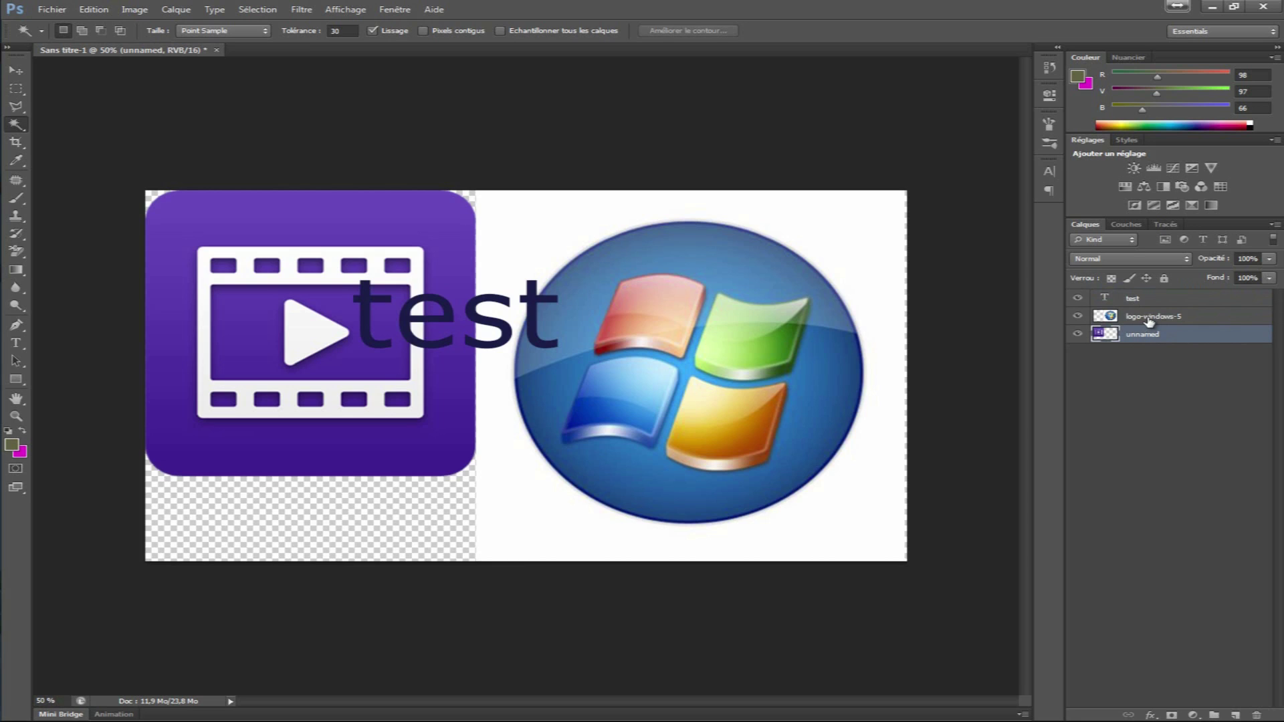
{"action": "left_click", "coordinate": [1149, 321], "text": "shift"}
{"action": "key", "text": "ctrl+g"}
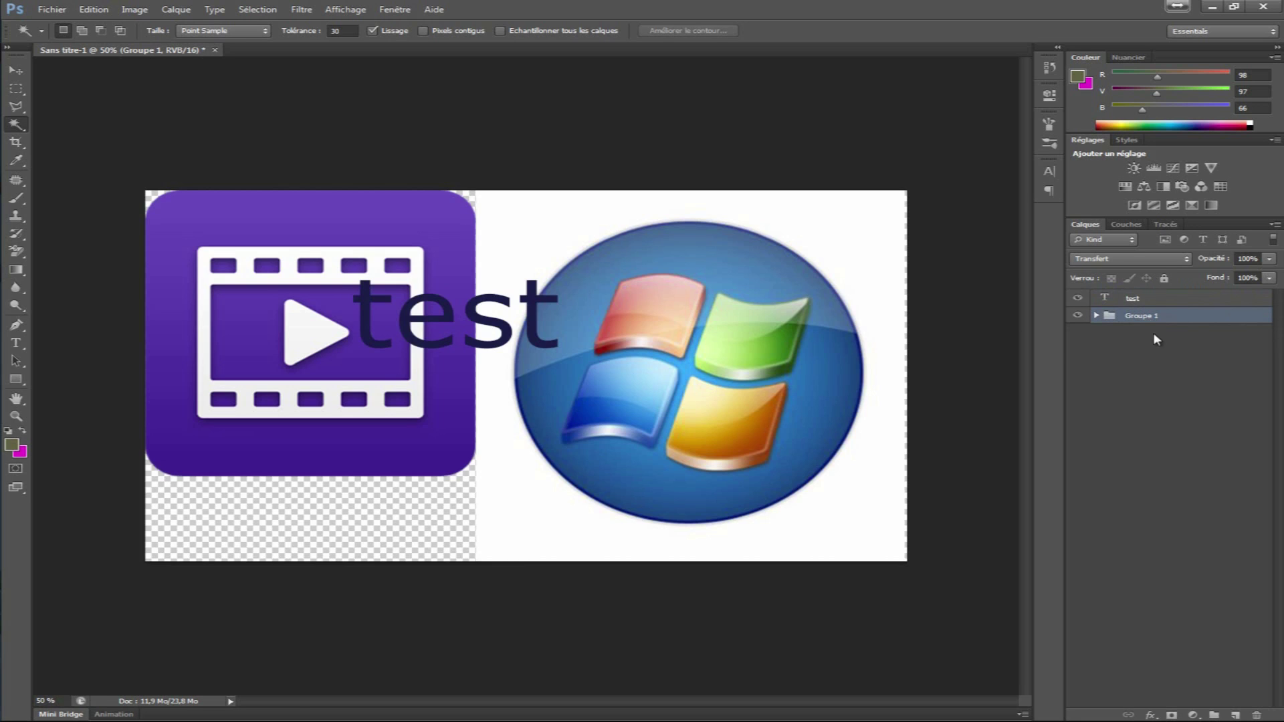
{"action": "left_click", "coordinate": [1096, 316]}
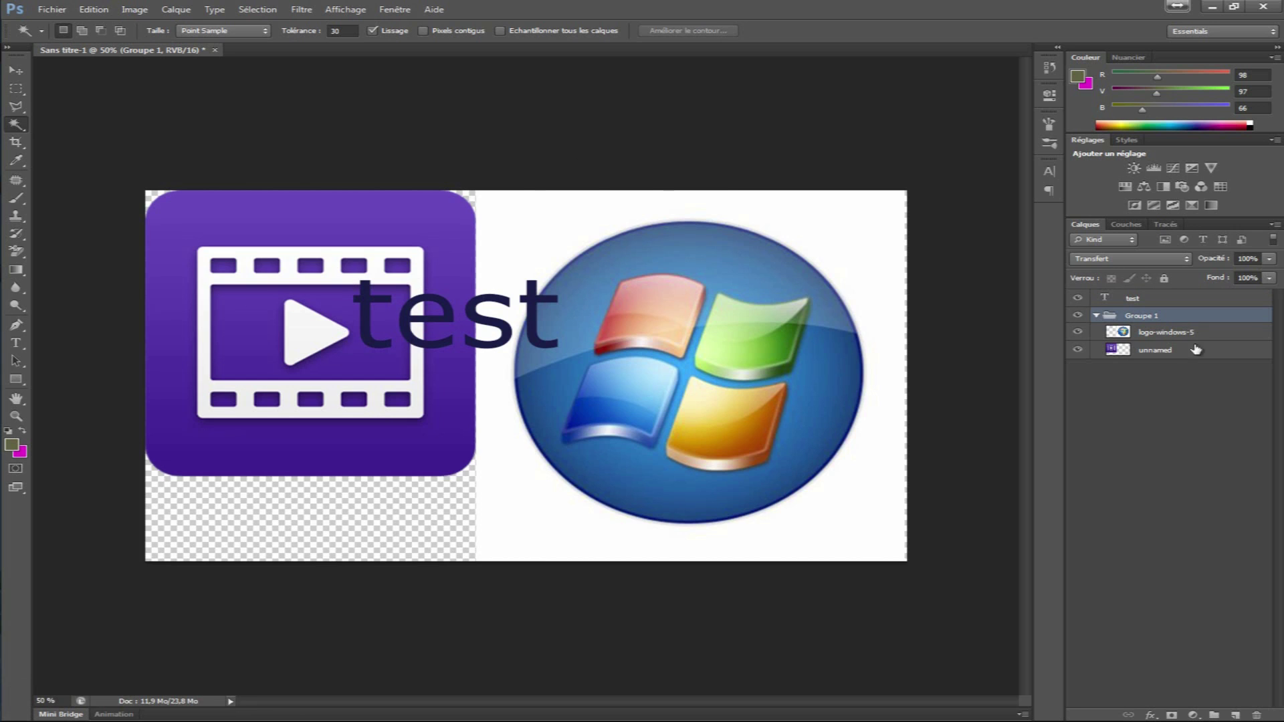
{"action": "left_click", "coordinate": [1079, 315]}
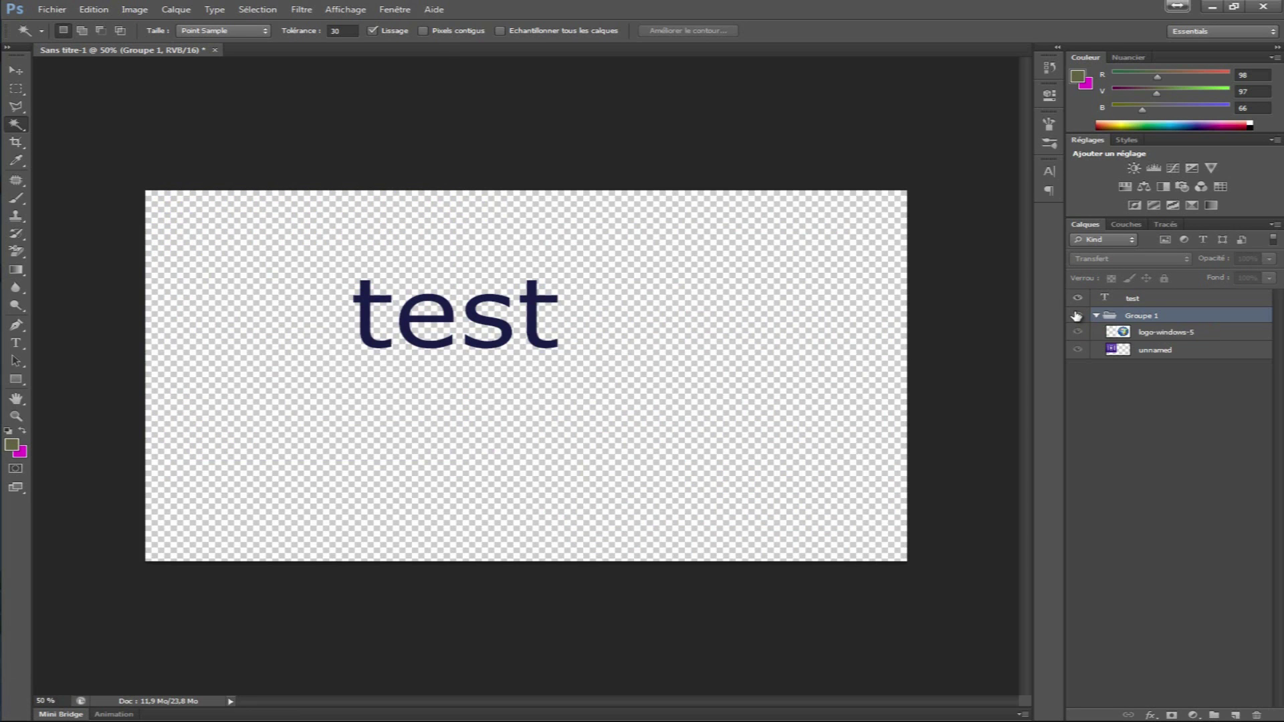
{"action": "left_click", "coordinate": [1077, 316]}
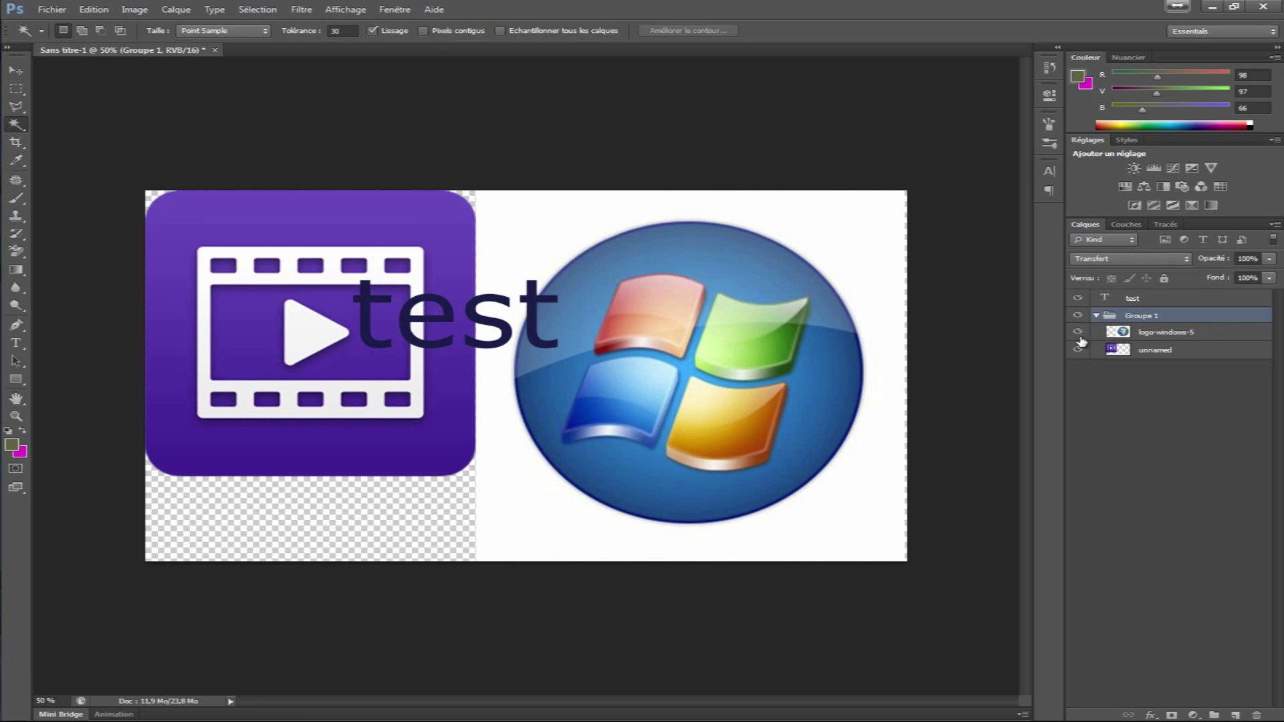
{"action": "left_click", "coordinate": [1077, 332]}
{"action": "left_click", "coordinate": [1077, 332]}
{"action": "left_click", "coordinate": [1077, 316]}
{"action": "left_click", "coordinate": [1077, 316]}
{"action": "left_click", "coordinate": [1077, 315]}
{"action": "left_click", "coordinate": [1077, 316]}
{"action": "left_click", "coordinate": [1076, 315]}
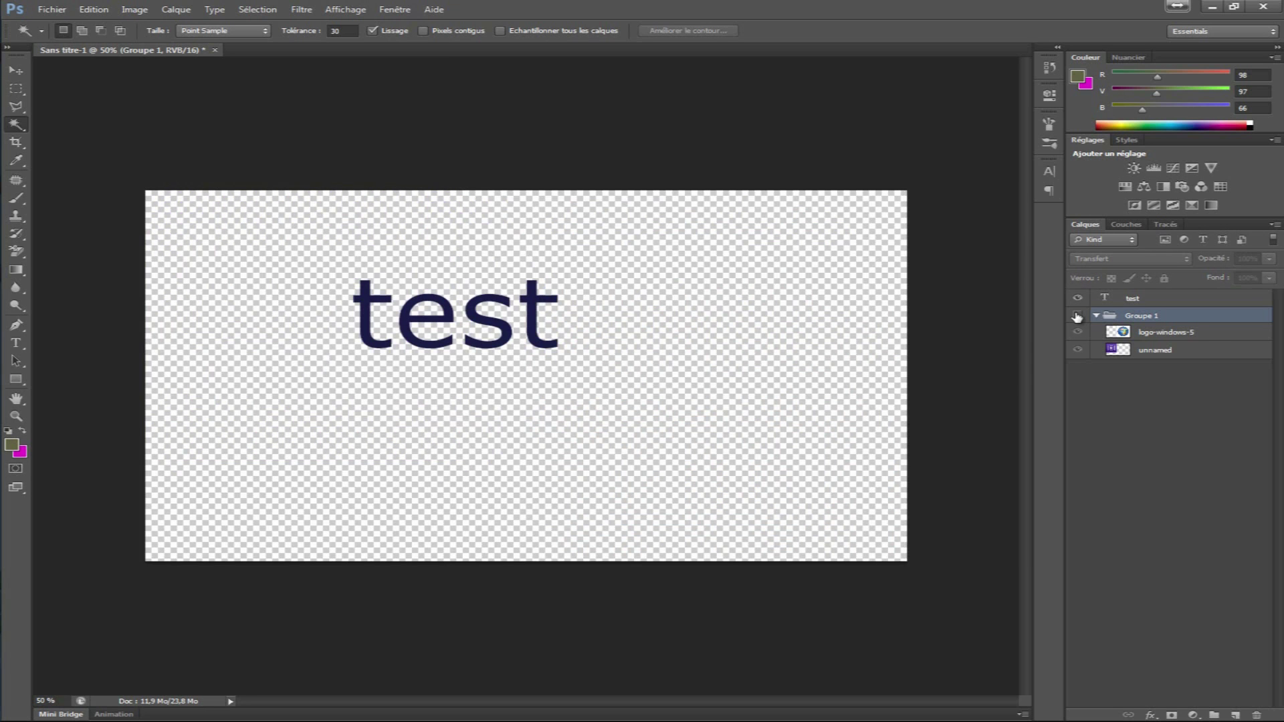
{"action": "left_click", "coordinate": [1077, 315]}
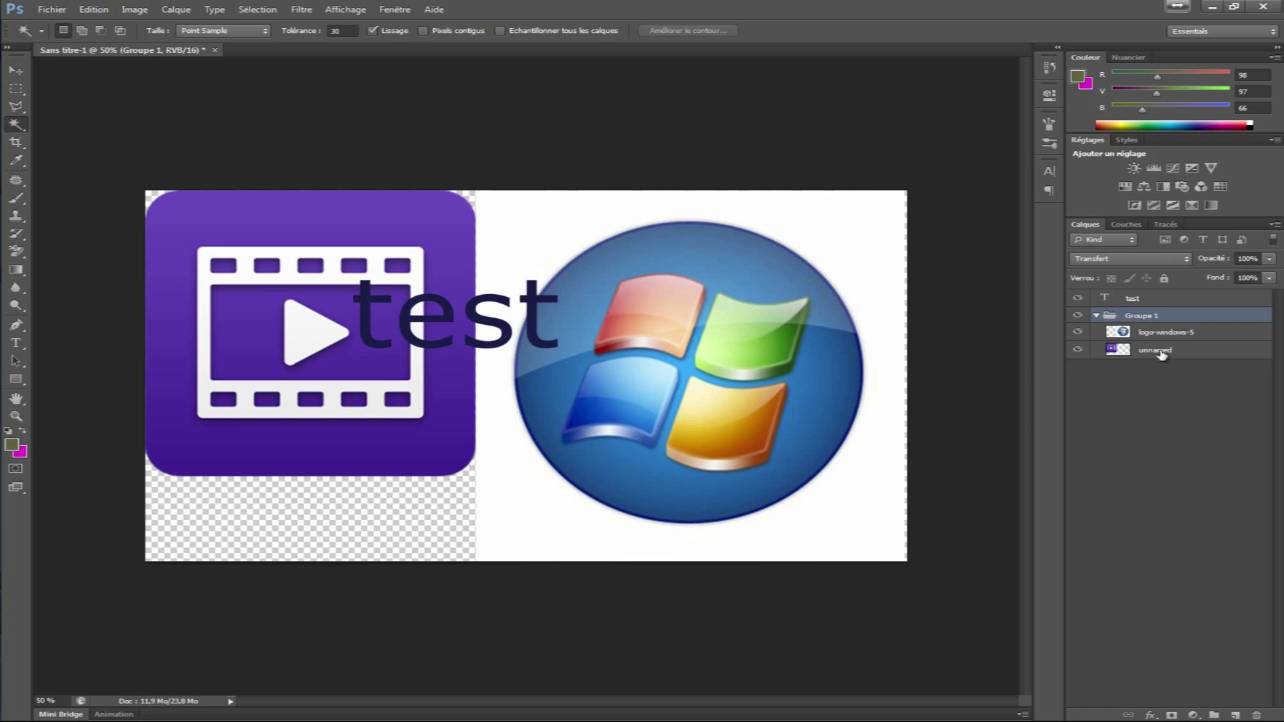
Step: Reorder logo-windows-5 and unnamed, moving them out of Groupe 1
{"action": "key", "text": "ctrl+g"}
{"action": "key", "text": "ctrl+shift+g"}
{"action": "left_click_drag", "start_coordinate": [1165, 335], "coordinate": [1171, 428]}
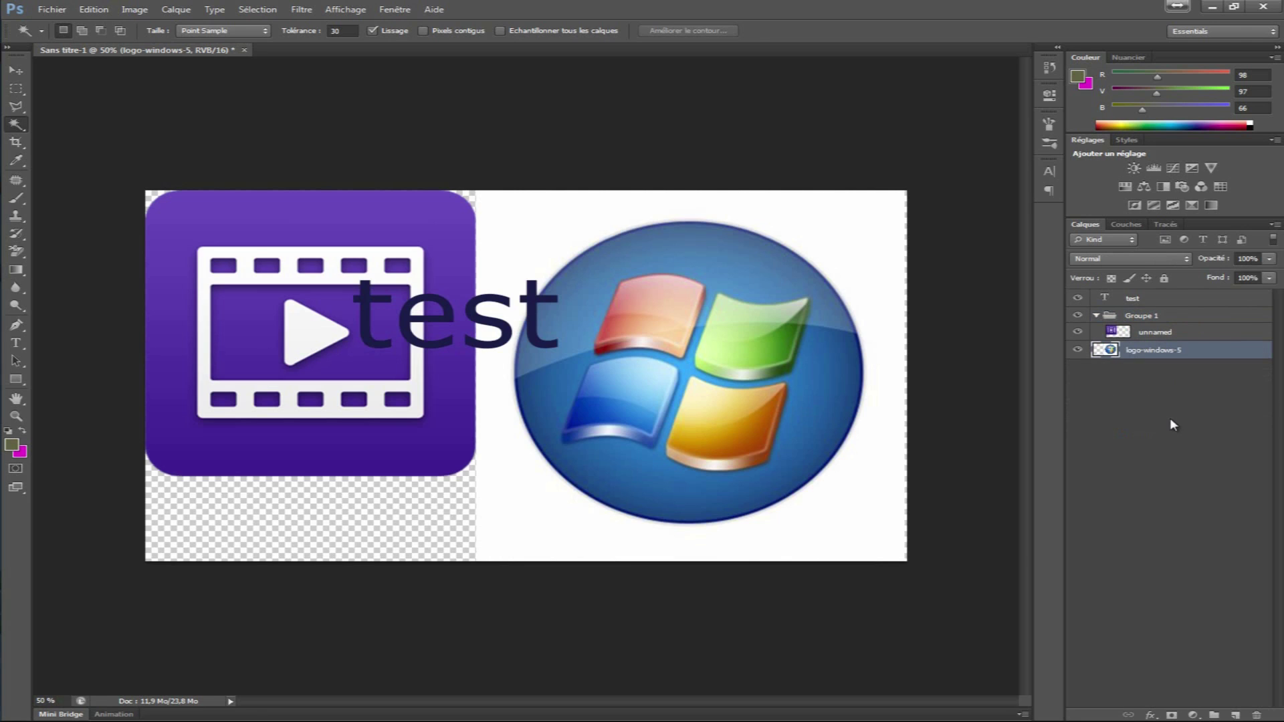
{"action": "left_click_drag", "start_coordinate": [1160, 334], "coordinate": [1160, 456]}
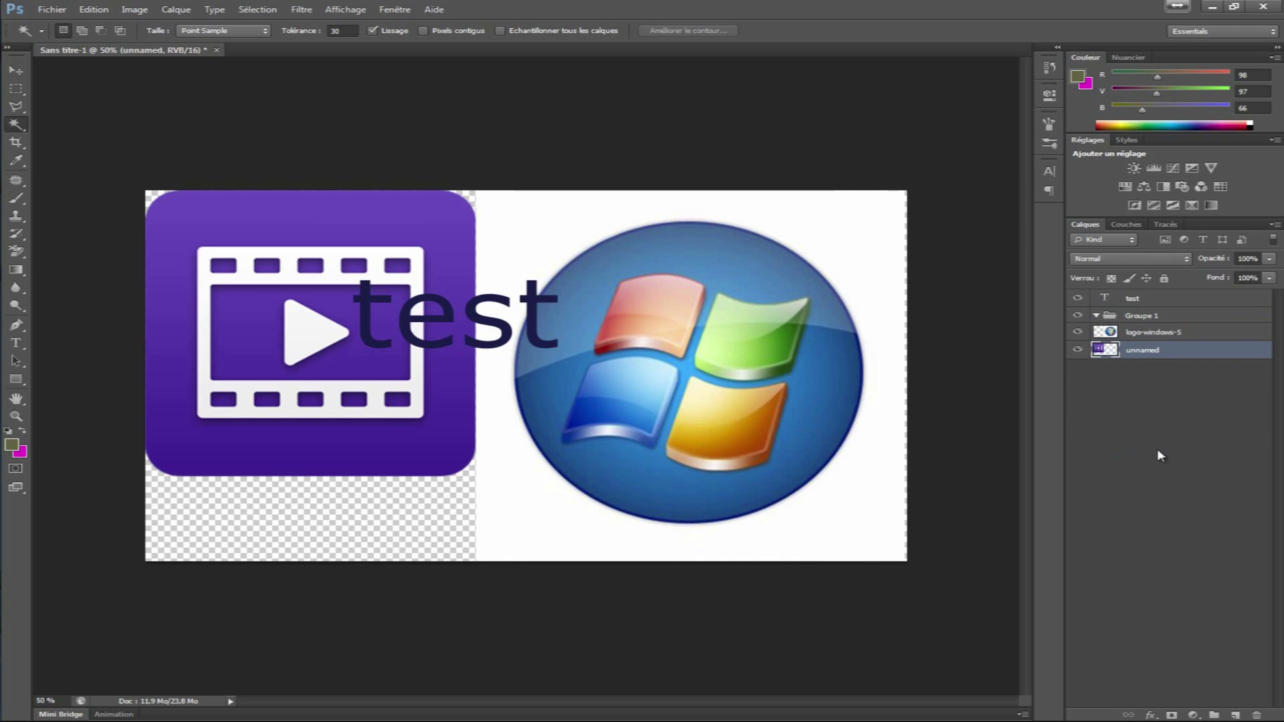
{"action": "mouse_move", "coordinate": [1155, 331]}
{"action": "left_mouse_down"}
{"action": "mouse_move", "coordinate": [1152, 320]}
{"action": "mouse_move", "coordinate": [1159, 328]}
{"action": "left_mouse_up"}
{"action": "left_click", "coordinate": [1164, 353]}
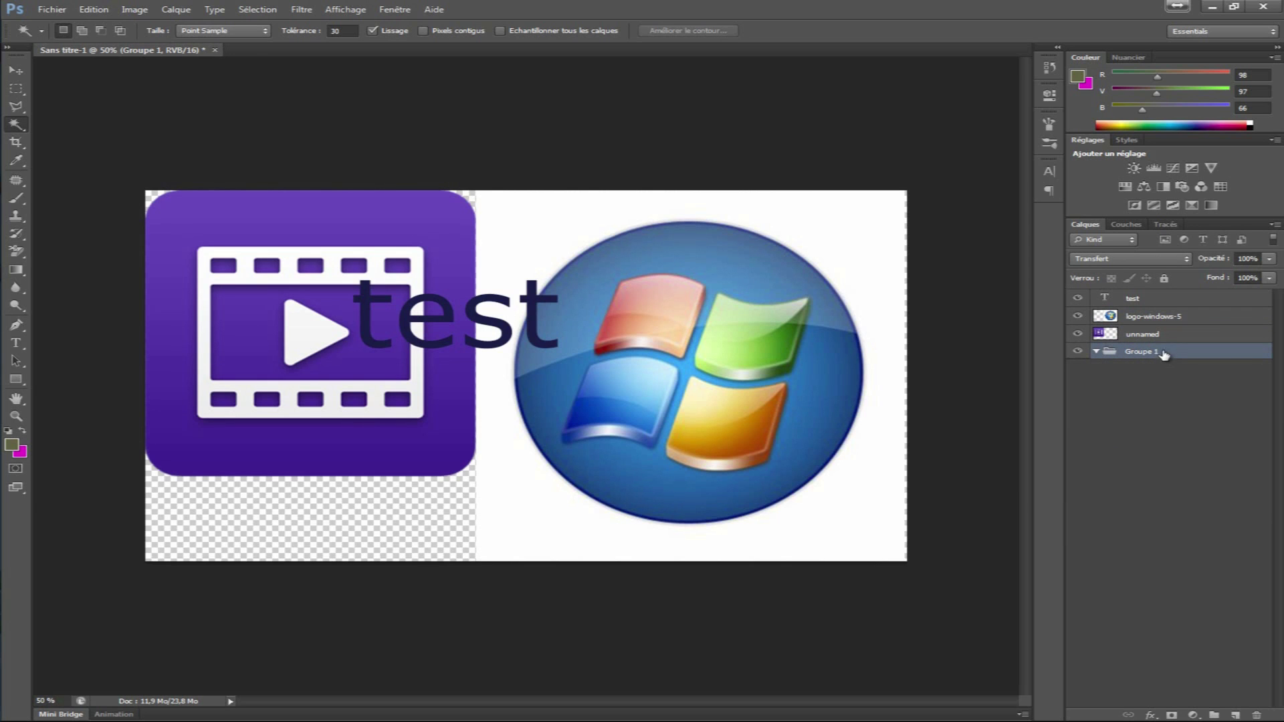
Step: Bring Groupe 1 forward and ungroup it with Dissocier les calques
{"action": "key", "text": "ctrl+bracketright"}
{"action": "key", "text": "ctrl+bracketright"}
{"action": "left_click", "coordinate": [1159, 351]}
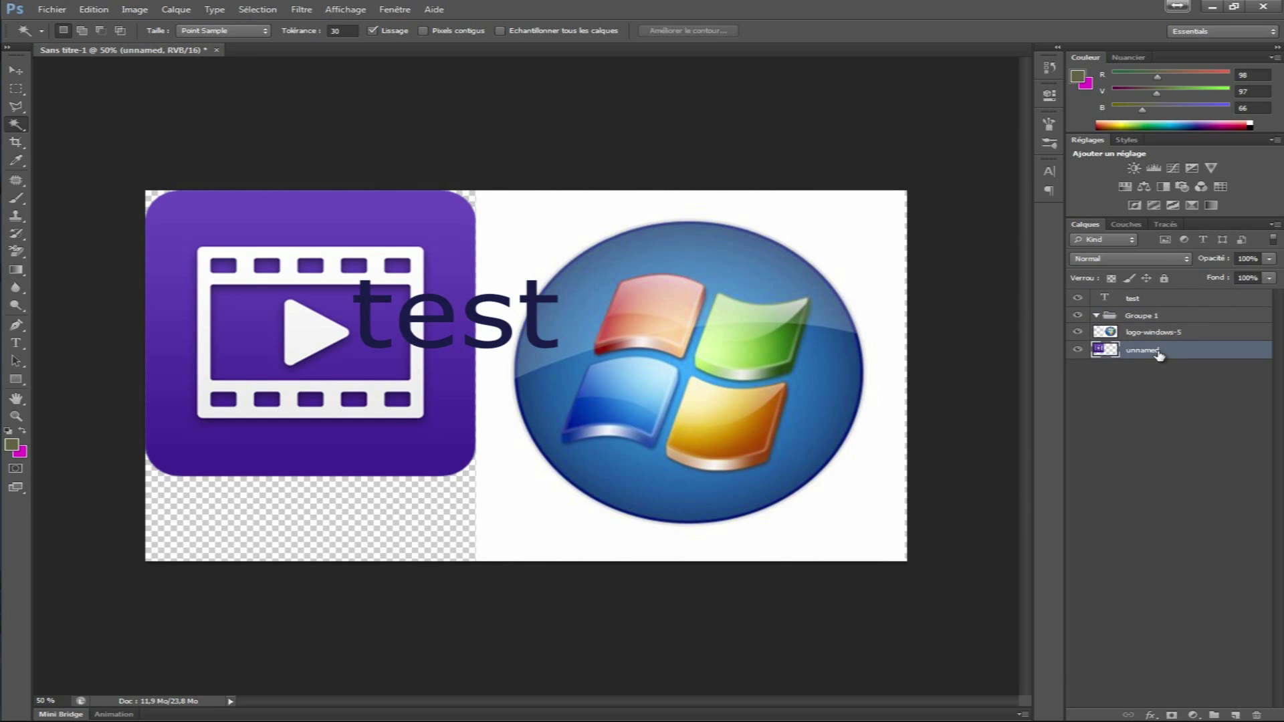
{"action": "right_click", "coordinate": [1145, 318]}
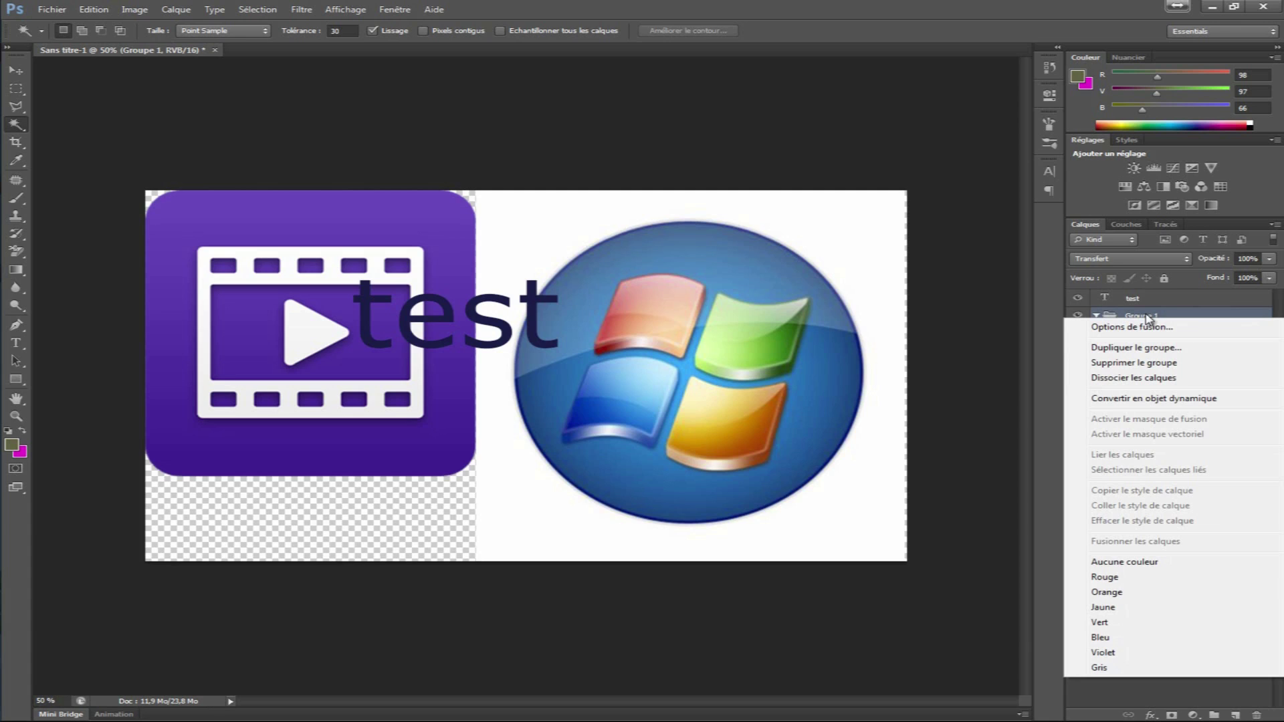
{"action": "left_click", "coordinate": [1183, 380]}
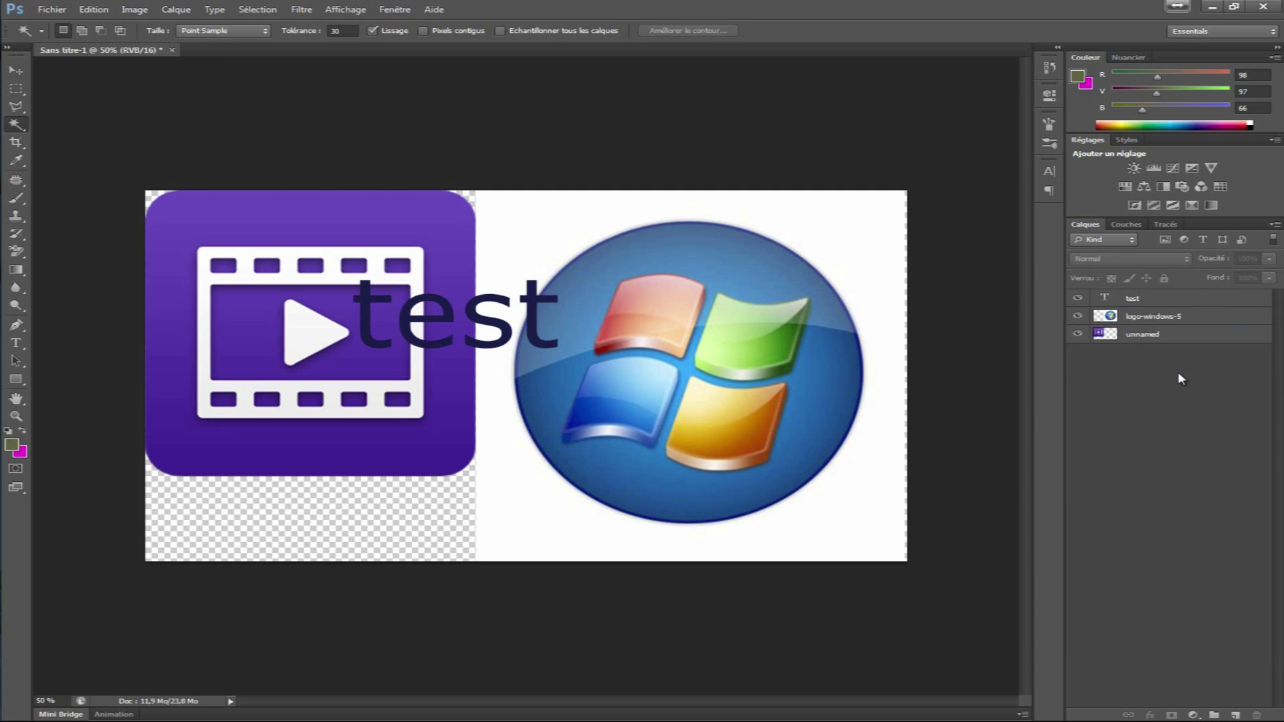
{"action": "left_click", "coordinate": [1148, 320]}
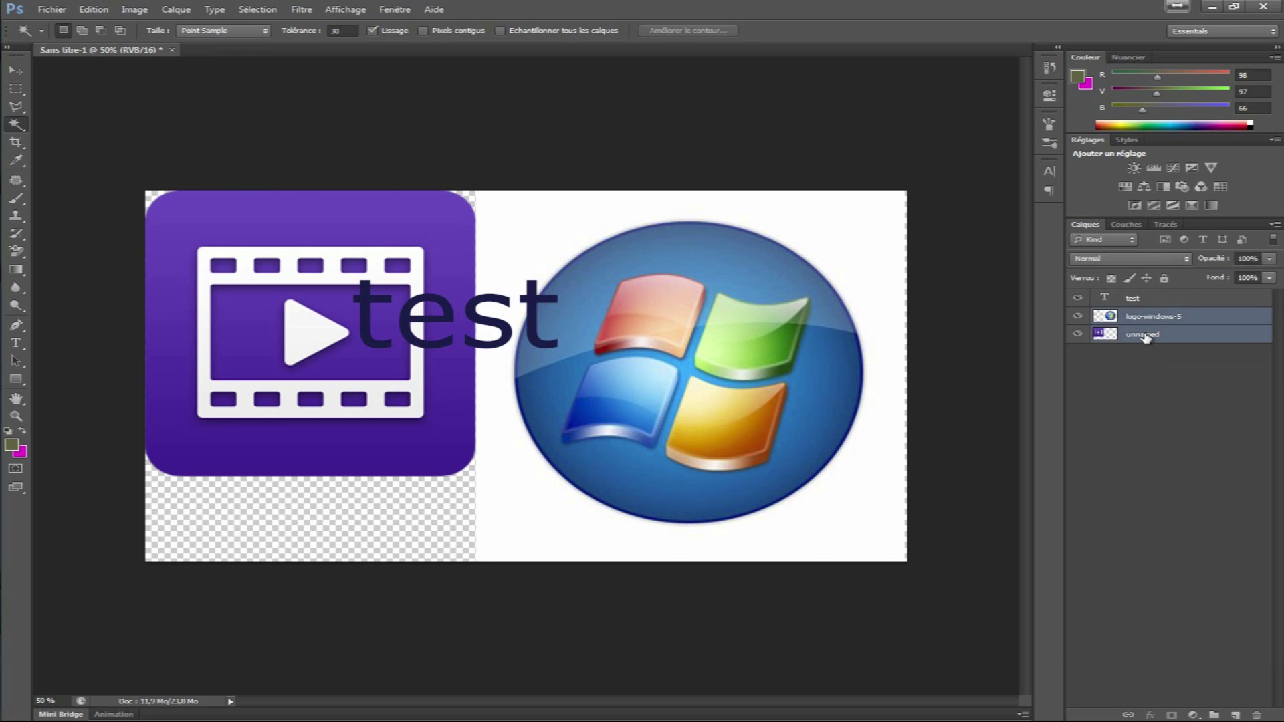
{"action": "key", "text": "ctrl+g"}
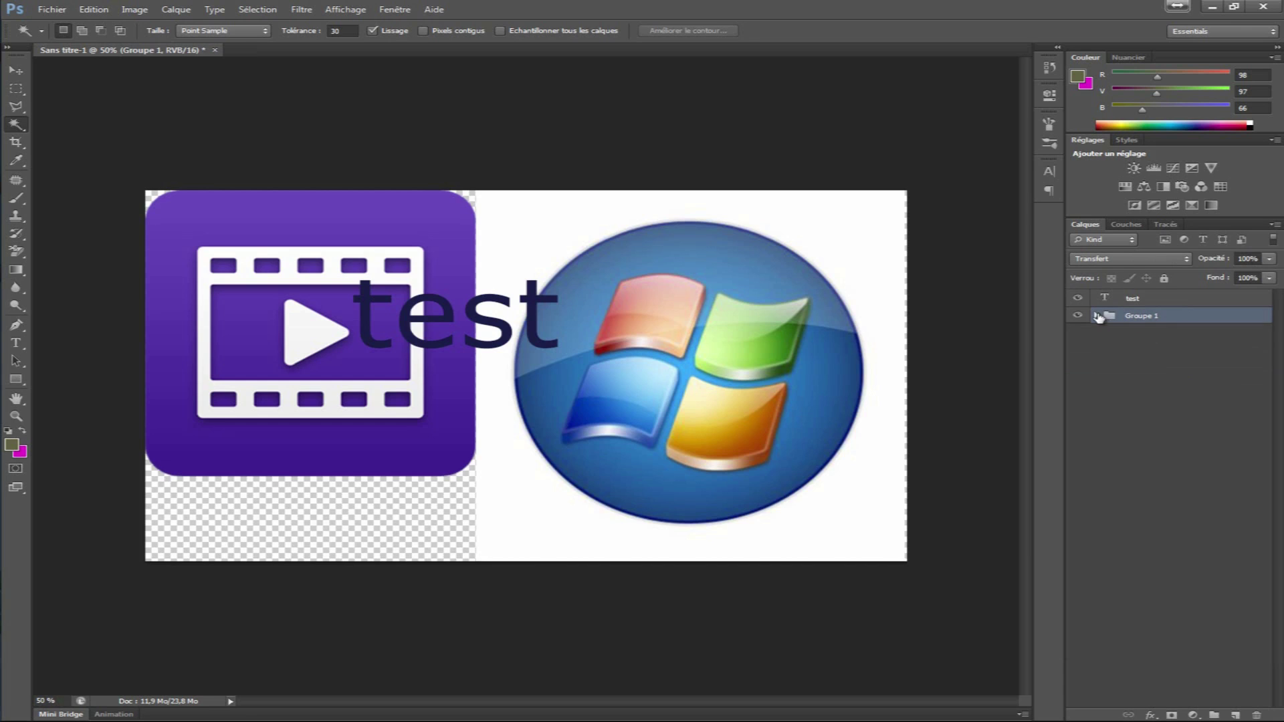
{"action": "left_click", "coordinate": [1096, 315]}
{"action": "left_click_drag", "start_coordinate": [1139, 298], "coordinate": [1150, 341]}
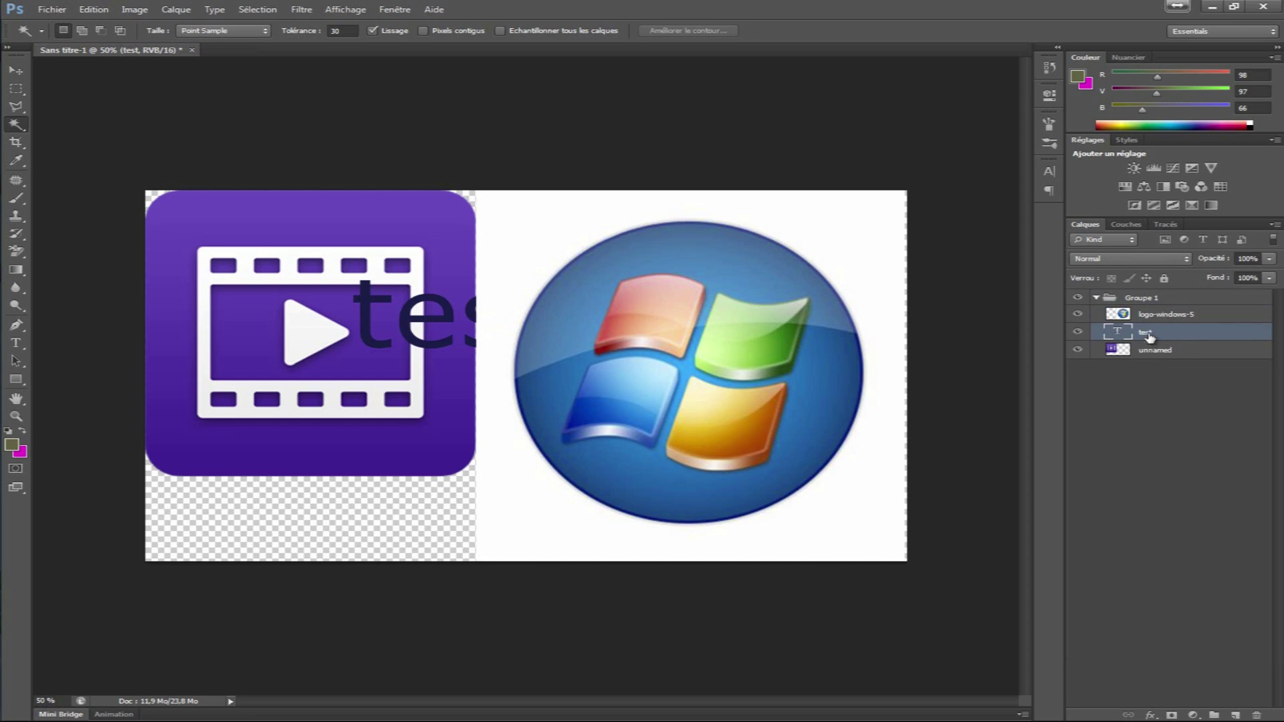
{"action": "left_click", "coordinate": [1152, 351], "text": "shift"}
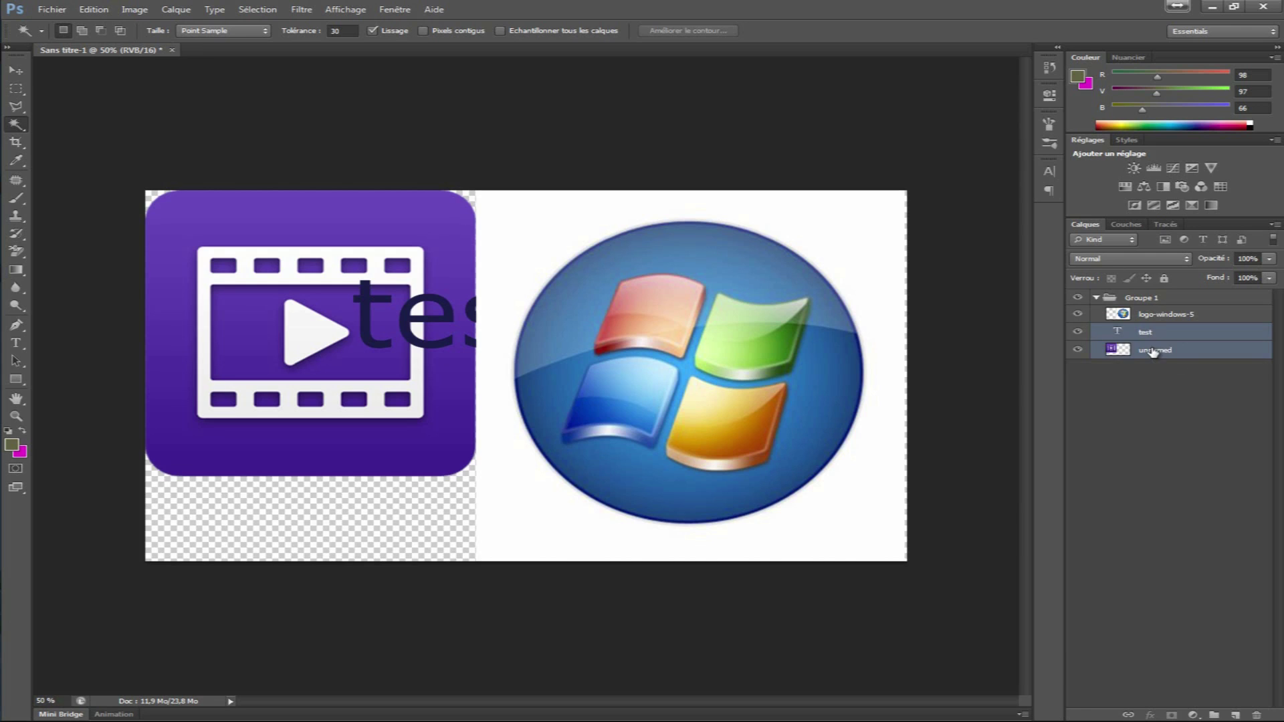
{"action": "key", "text": "ctrl+g"}
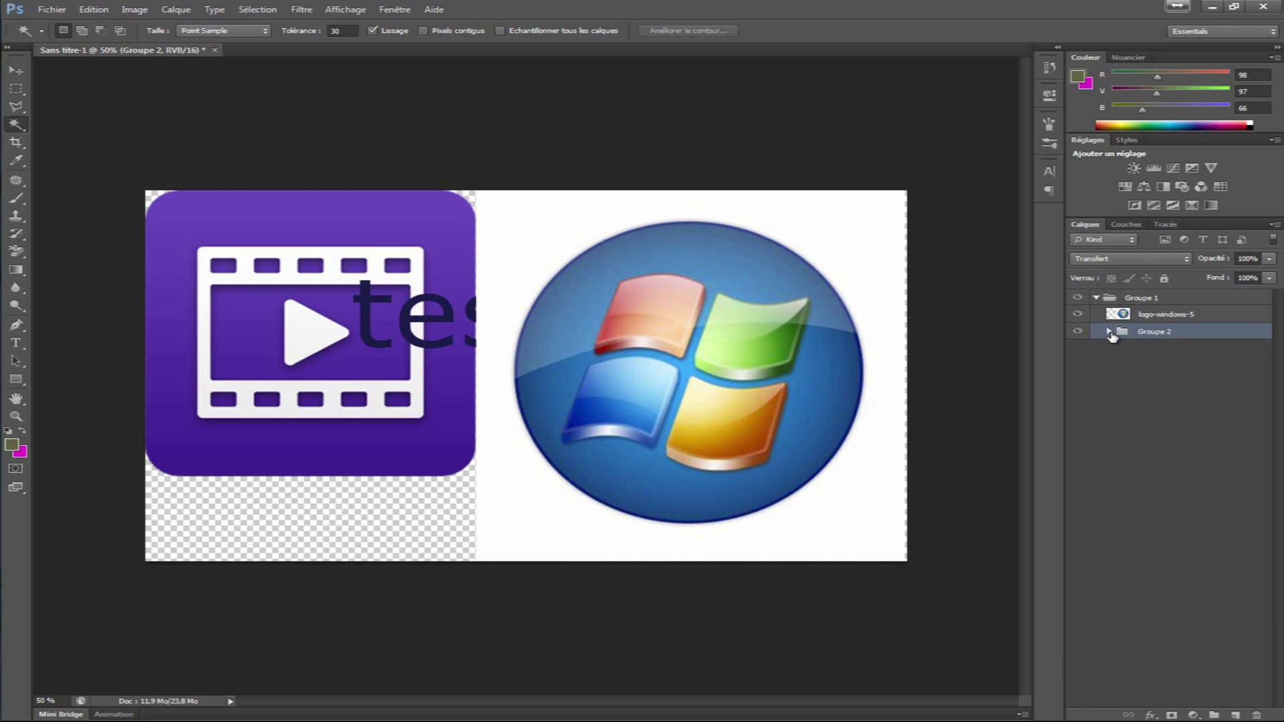
{"action": "left_click", "coordinate": [1109, 332]}
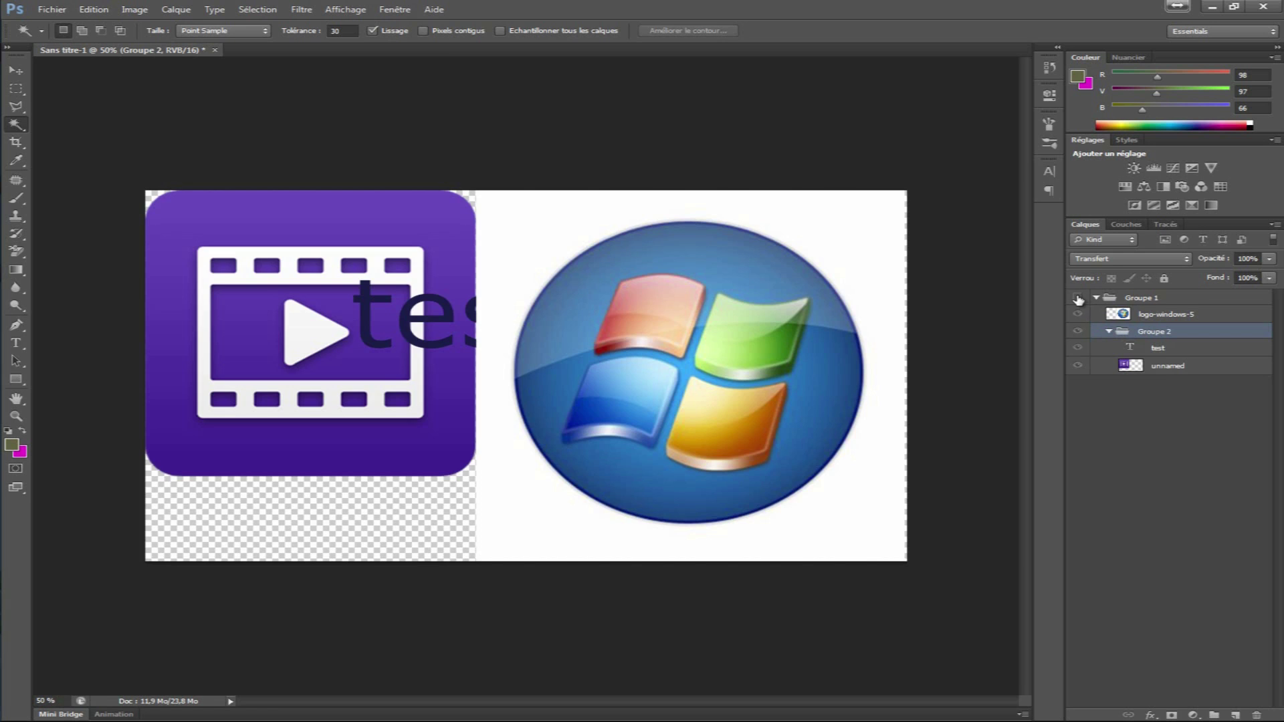
{"action": "left_click", "coordinate": [1077, 298]}
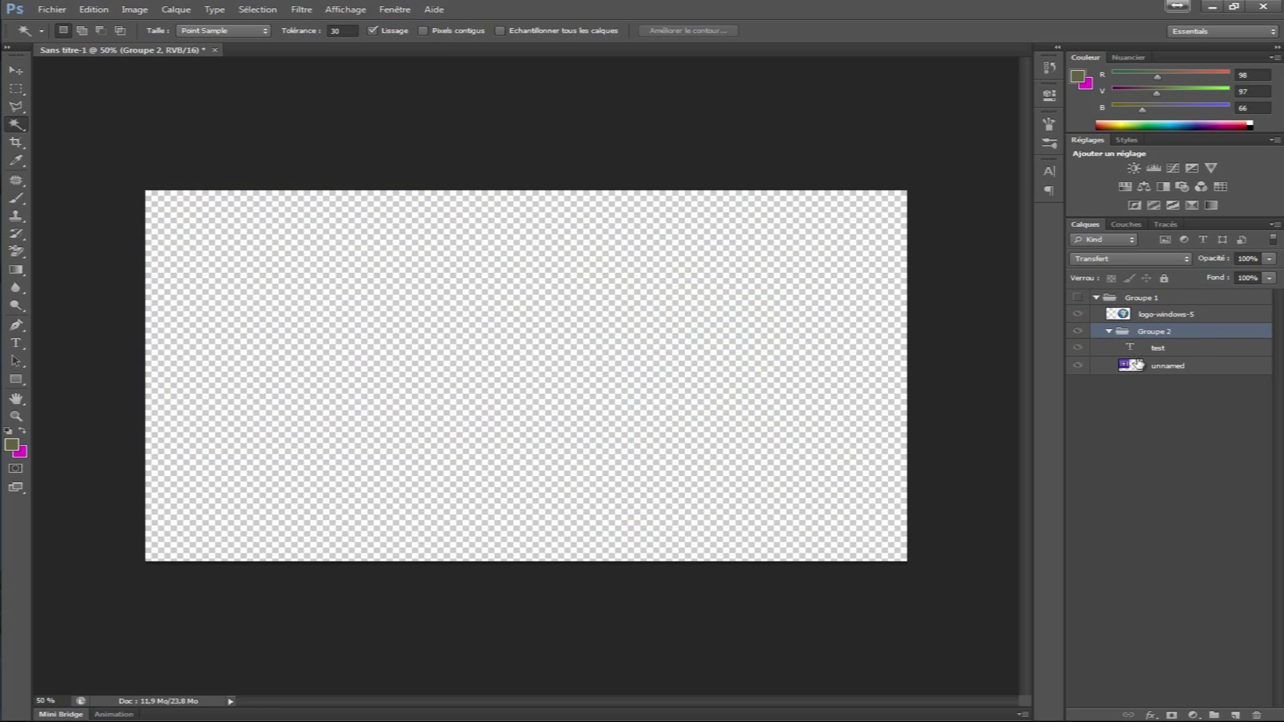
{"action": "left_click", "coordinate": [1078, 298]}
{"action": "left_click", "coordinate": [1079, 333]}
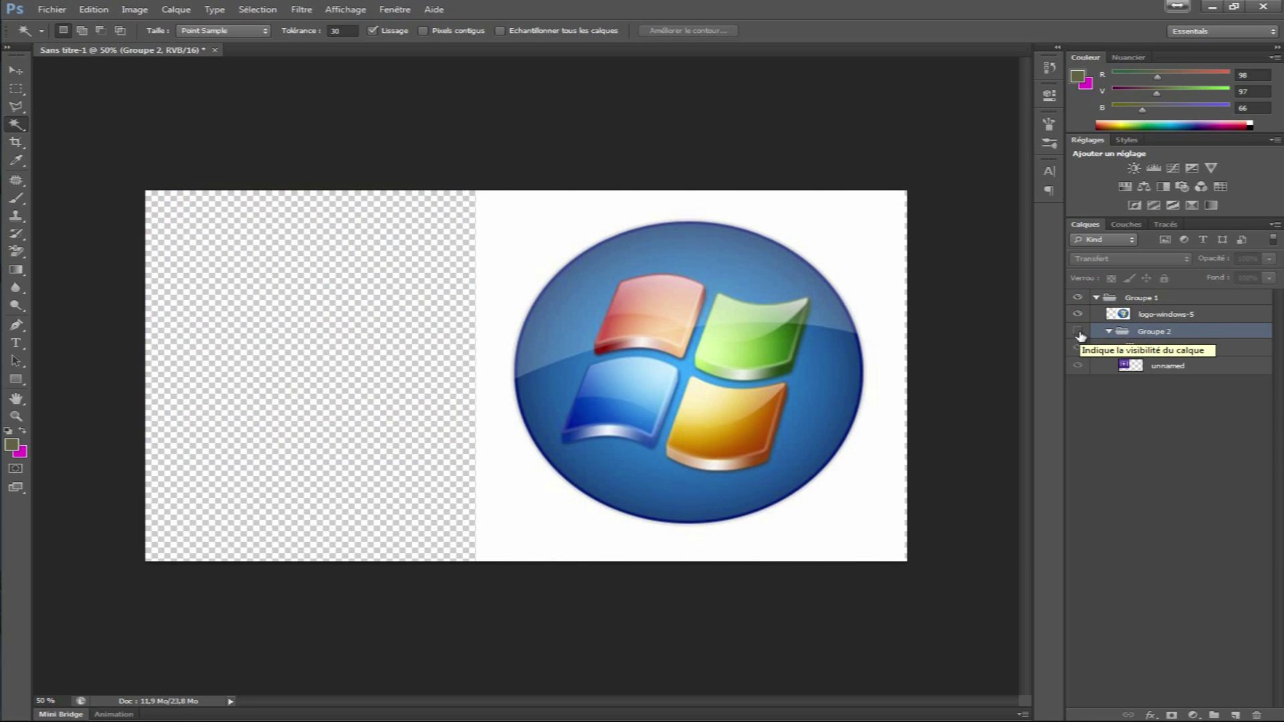
{"action": "left_click", "coordinate": [1078, 332]}
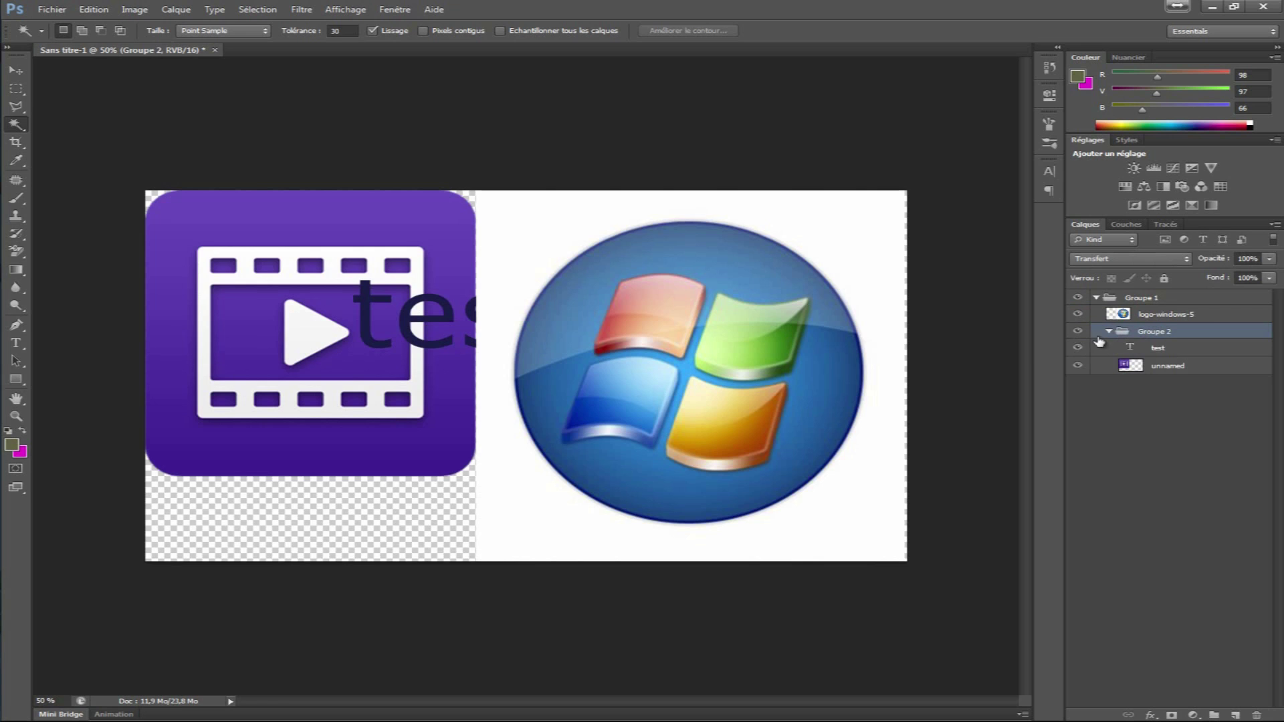
{"action": "key", "text": "ctrl+alt+z"}
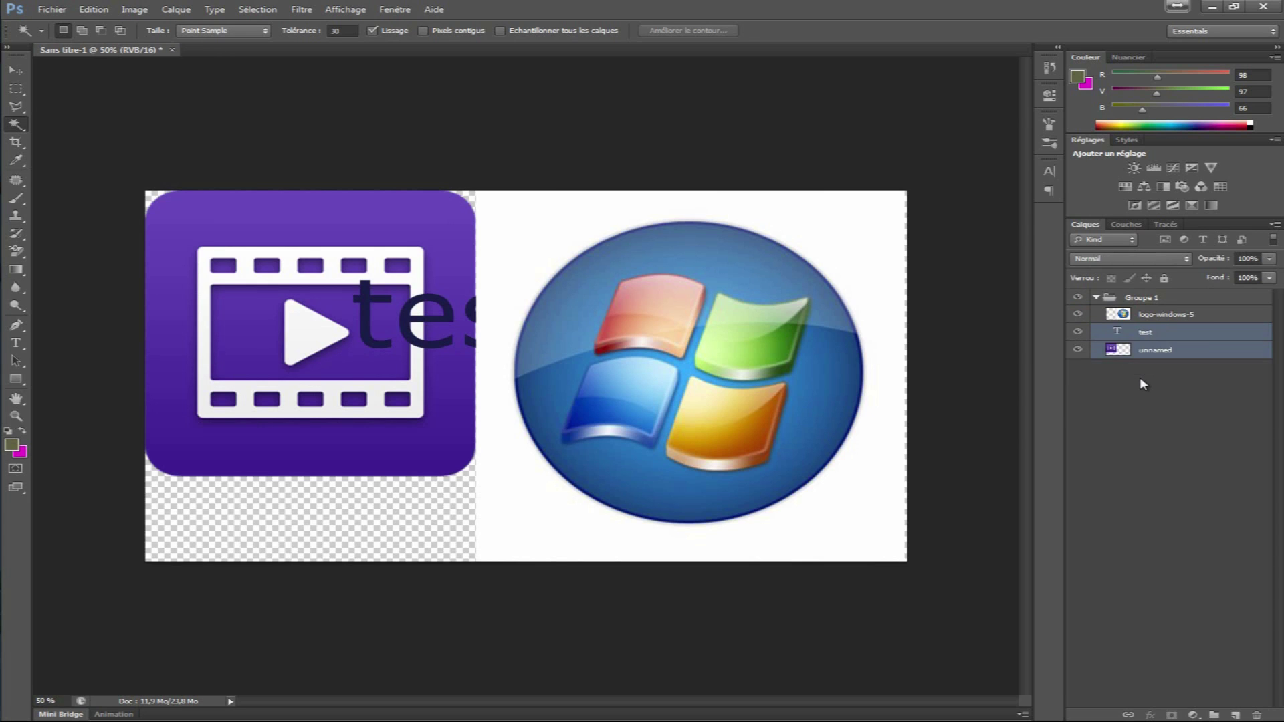
{"action": "key", "text": "ctrl+alt+z"}
{"action": "key", "text": "ctrl+alt+z"}
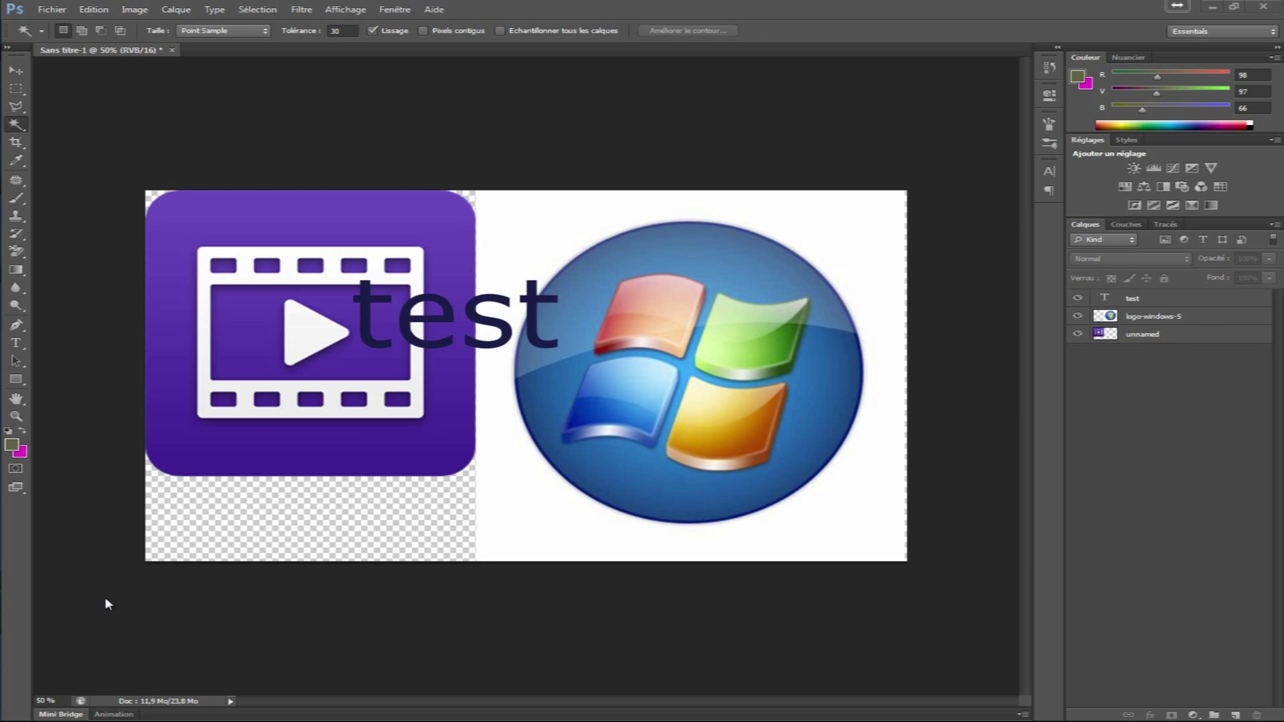
{"action": "left_click", "coordinate": [1151, 335]}
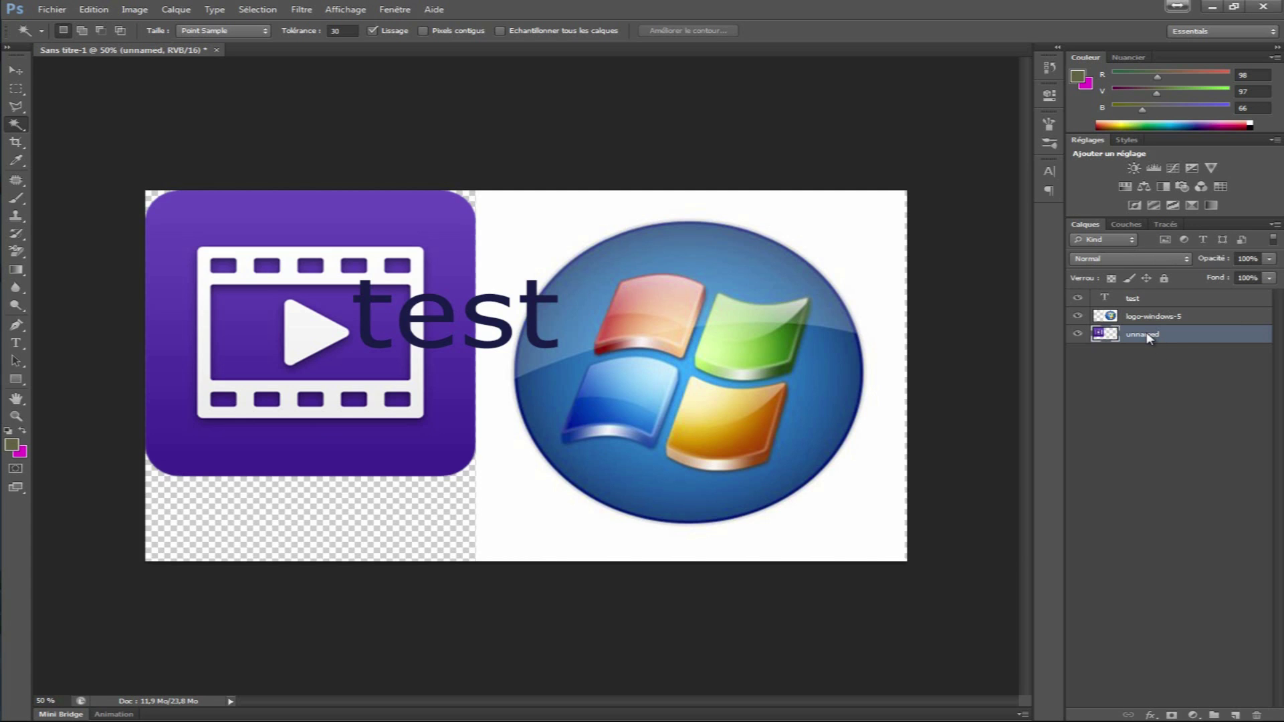
Step: Open Options de fusion for the unnamed film icon layer from the Calque > Style de calque menu
{"action": "right_click", "coordinate": [1149, 338]}
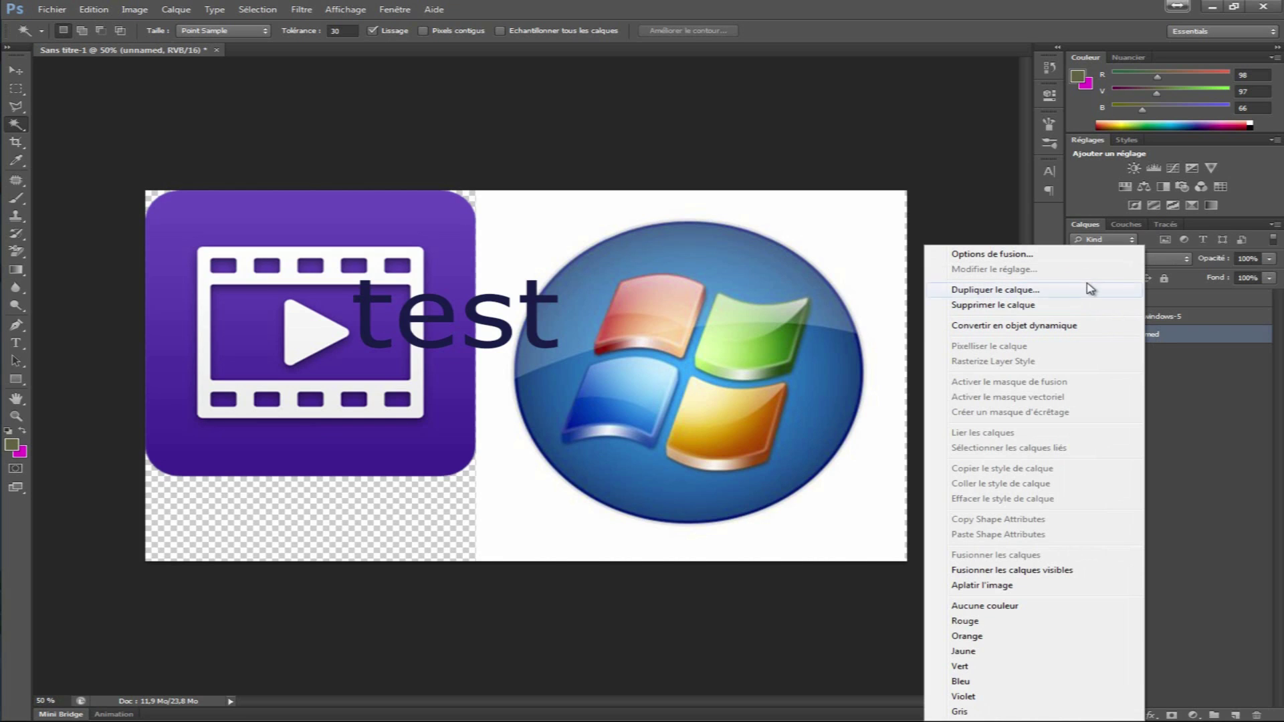
{"action": "left_click", "coordinate": [1204, 635]}
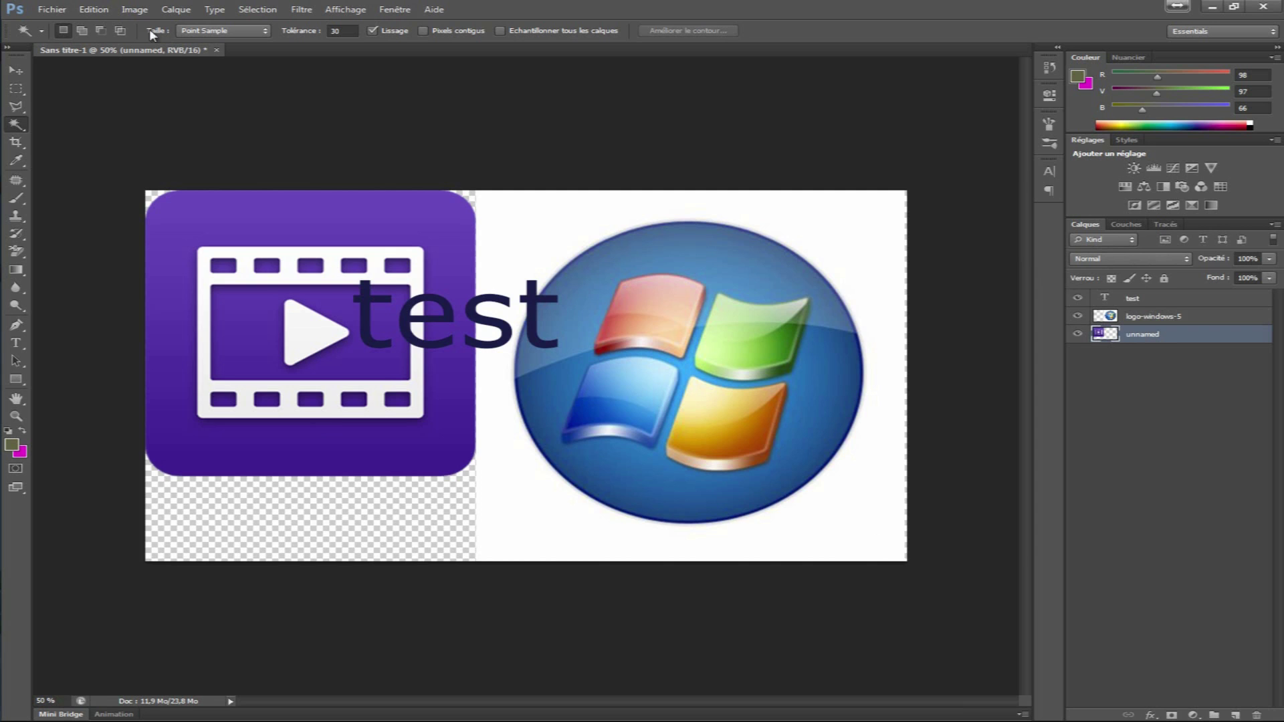
{"action": "left_click", "coordinate": [176, 10]}
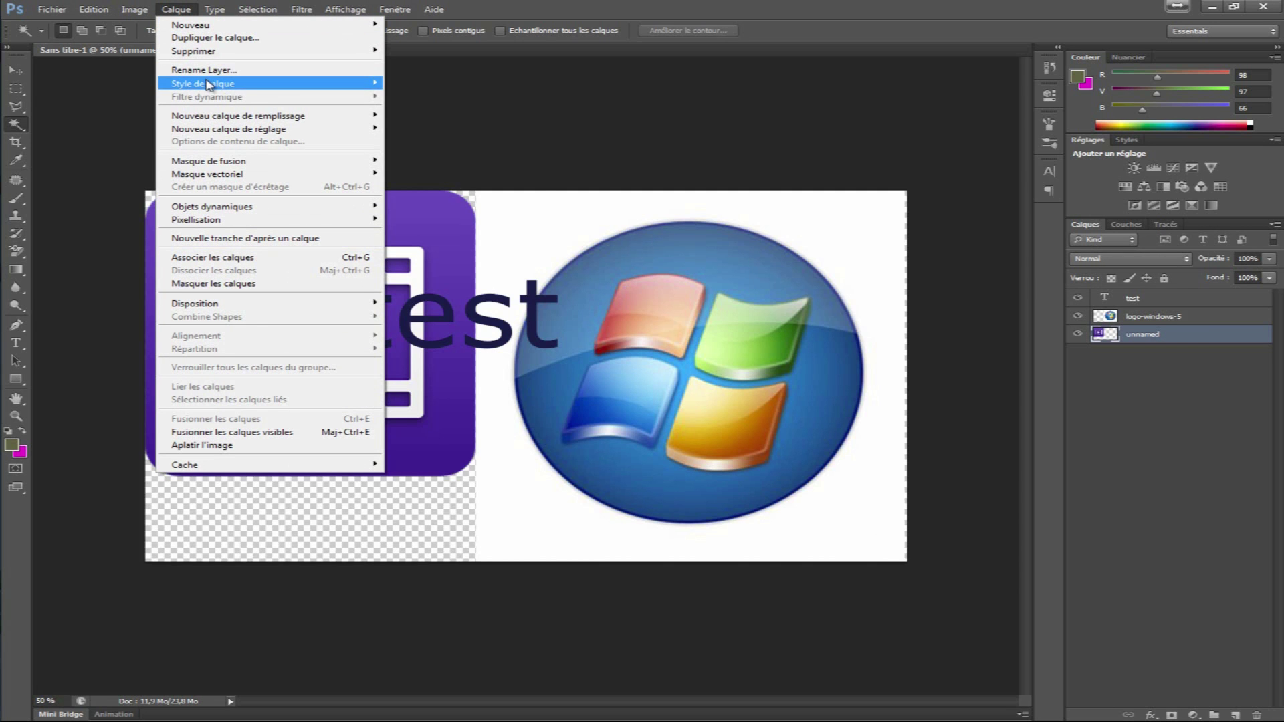
{"action": "mouse_move", "coordinate": [205, 83]}
{"action": "left_click", "coordinate": [435, 83]}
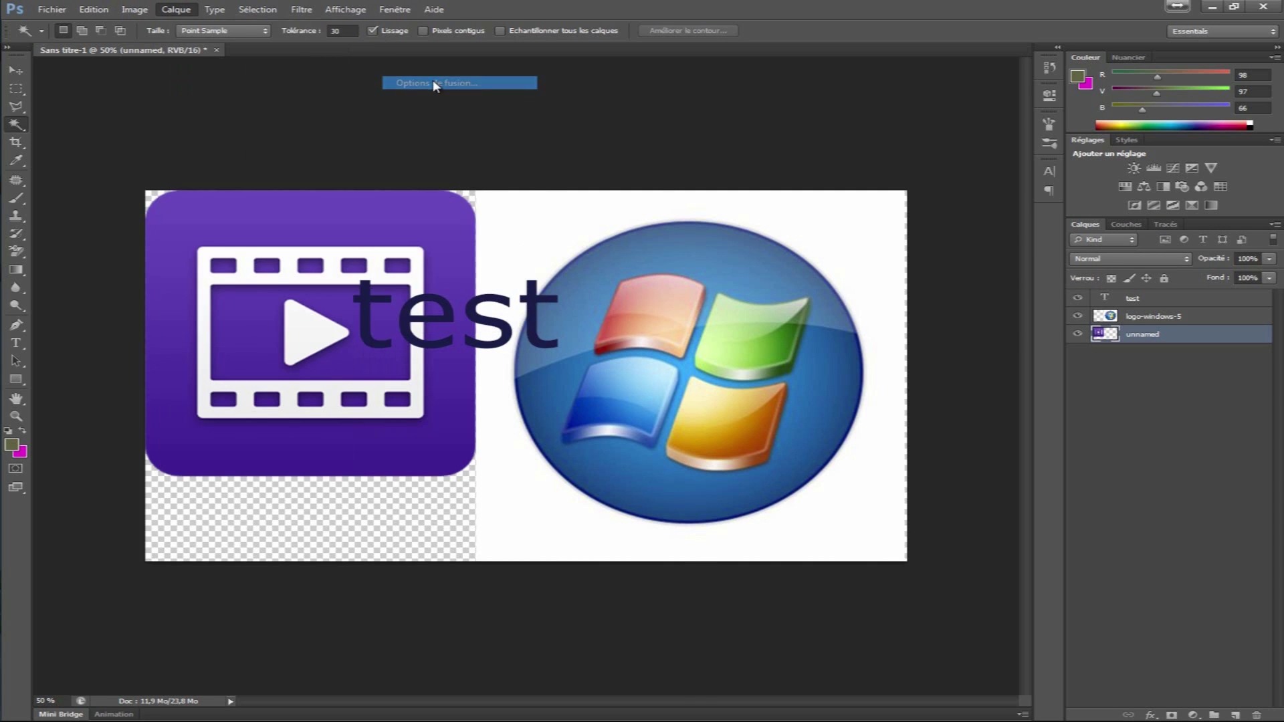
Step: Try a bevel and emboss with depth 582 on the video icon, then turn it off
{"action": "mouse_move", "coordinate": [487, 477]}
{"action": "left_mouse_down"}
{"action": "mouse_move", "coordinate": [1025, 55]}
{"action": "mouse_move", "coordinate": [1003, 39]}
{"action": "left_mouse_up"}
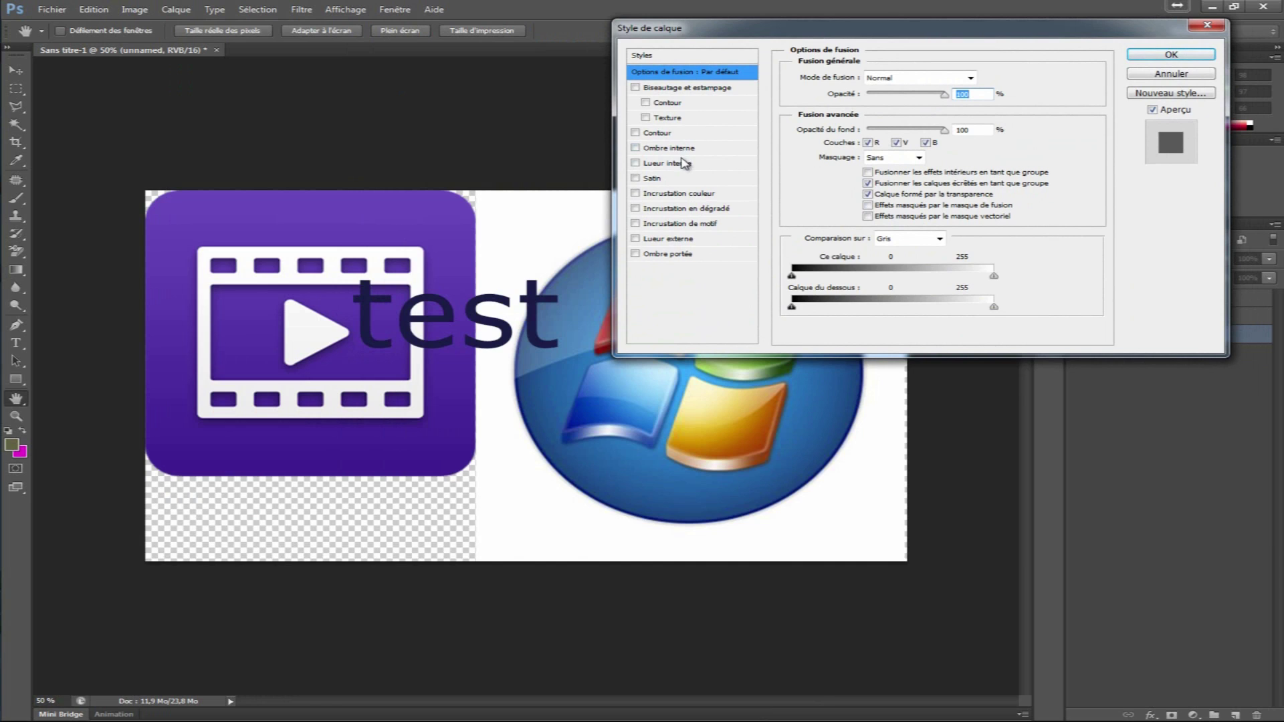
{"action": "left_click", "coordinate": [635, 87]}
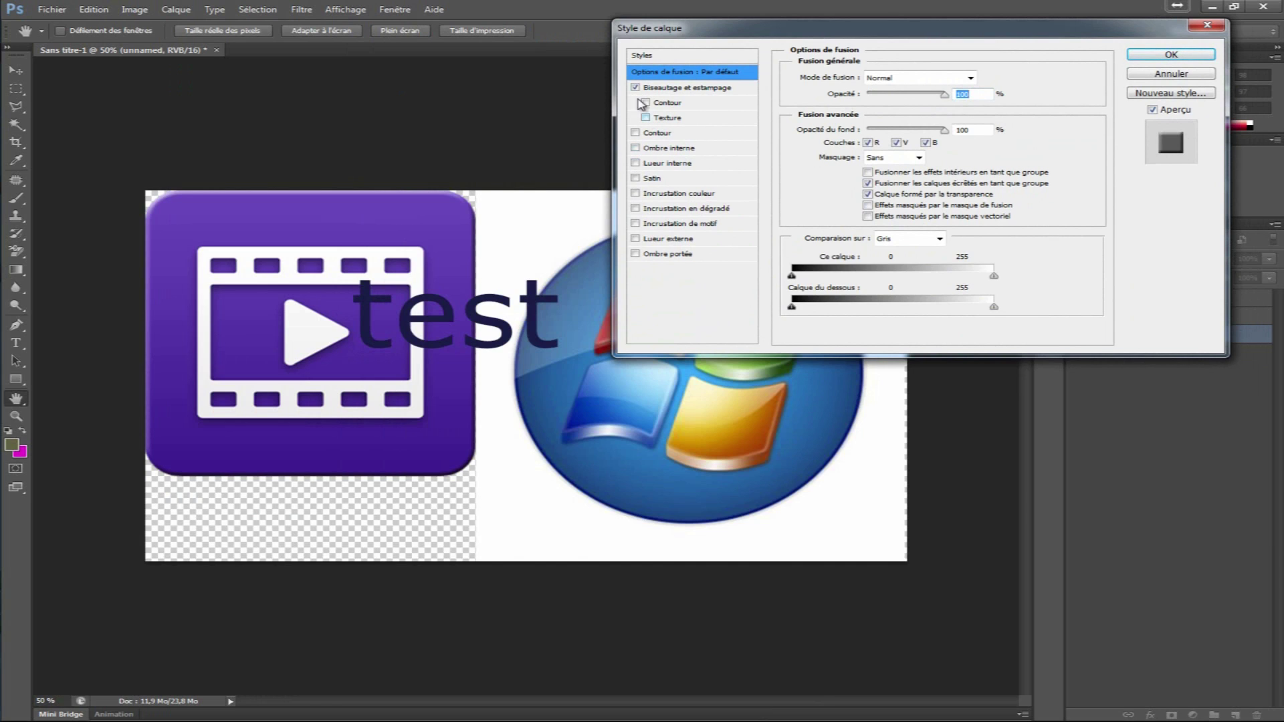
{"action": "left_click", "coordinate": [699, 89]}
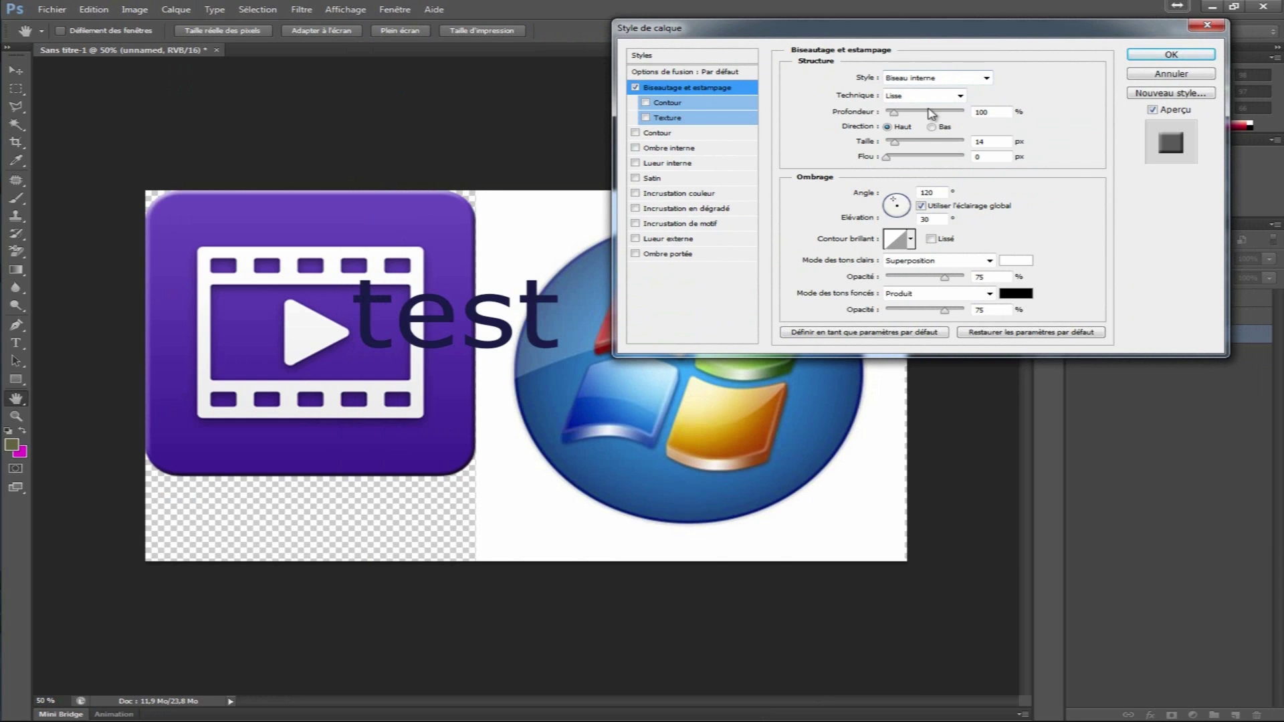
{"action": "mouse_move", "coordinate": [894, 117]}
{"action": "left_mouse_down"}
{"action": "mouse_move", "coordinate": [933, 121]}
{"action": "mouse_move", "coordinate": [901, 150]}
{"action": "left_mouse_up"}
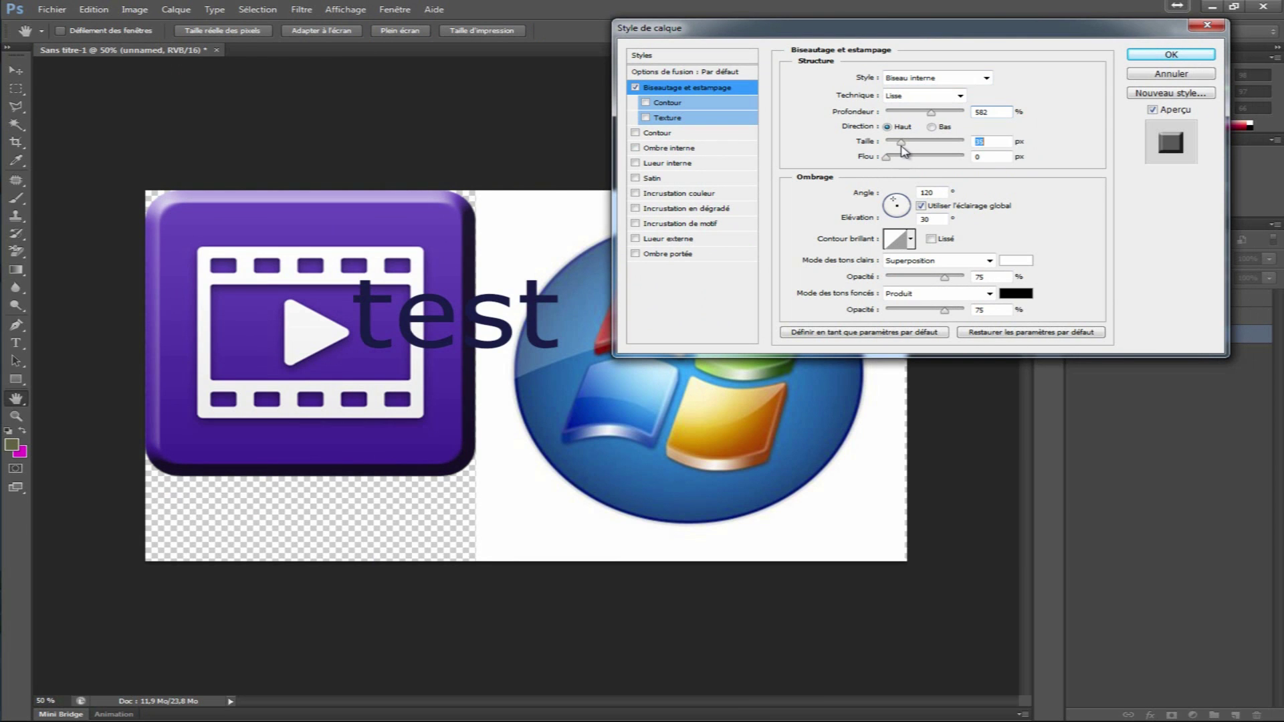
{"action": "left_click", "coordinate": [635, 87]}
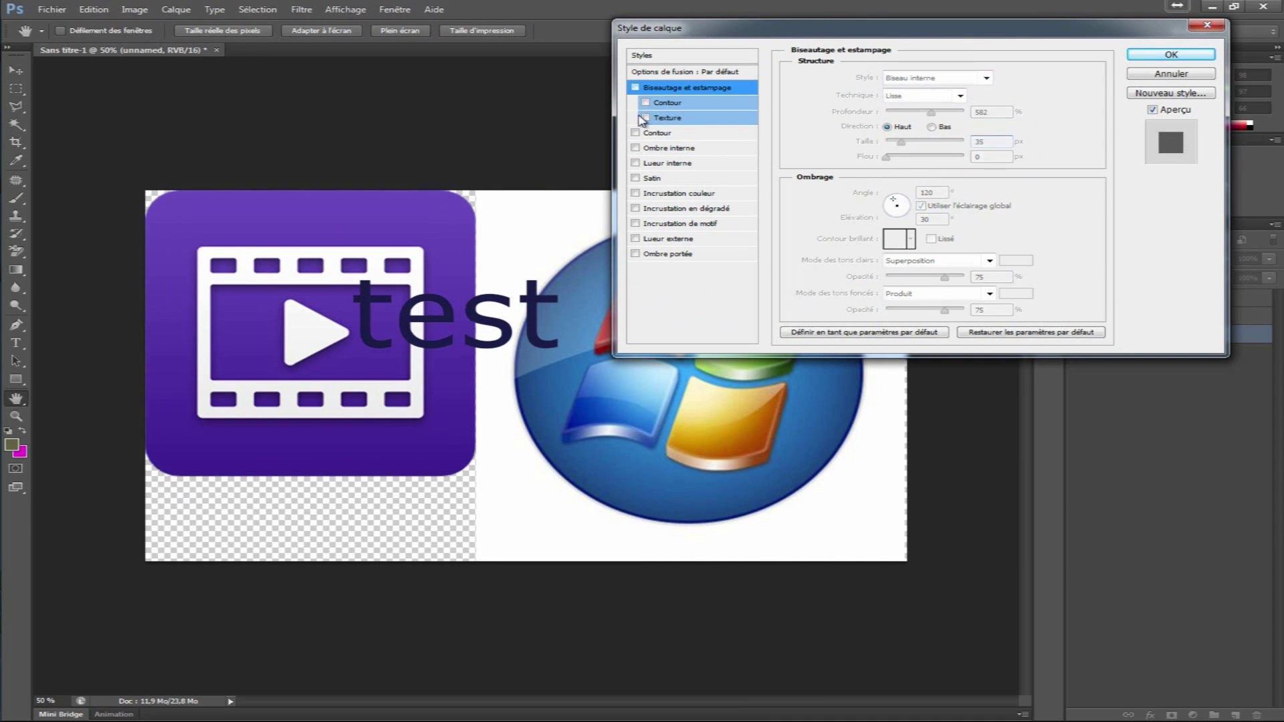
Step: Try a stroke, inner shadow and inner glow (choke 16, size 250 px), then confirm with none applied
{"action": "left_click", "coordinate": [635, 133]}
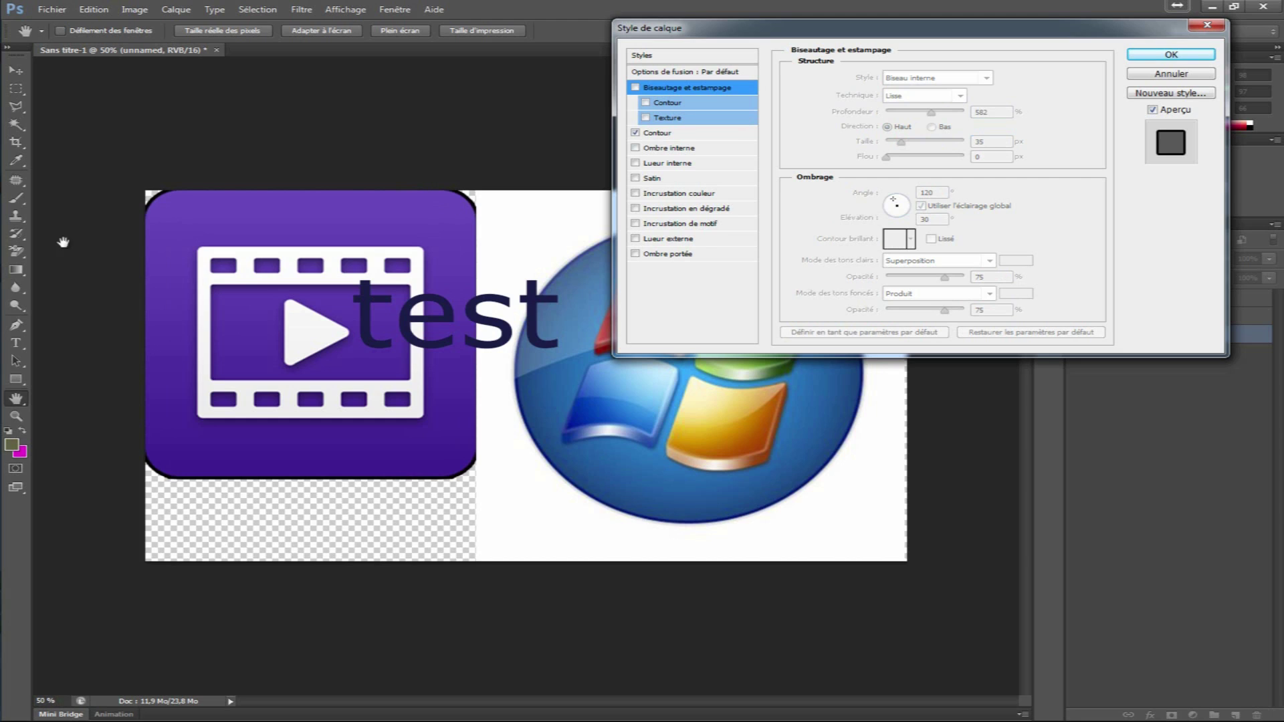
{"action": "left_click", "coordinate": [636, 133]}
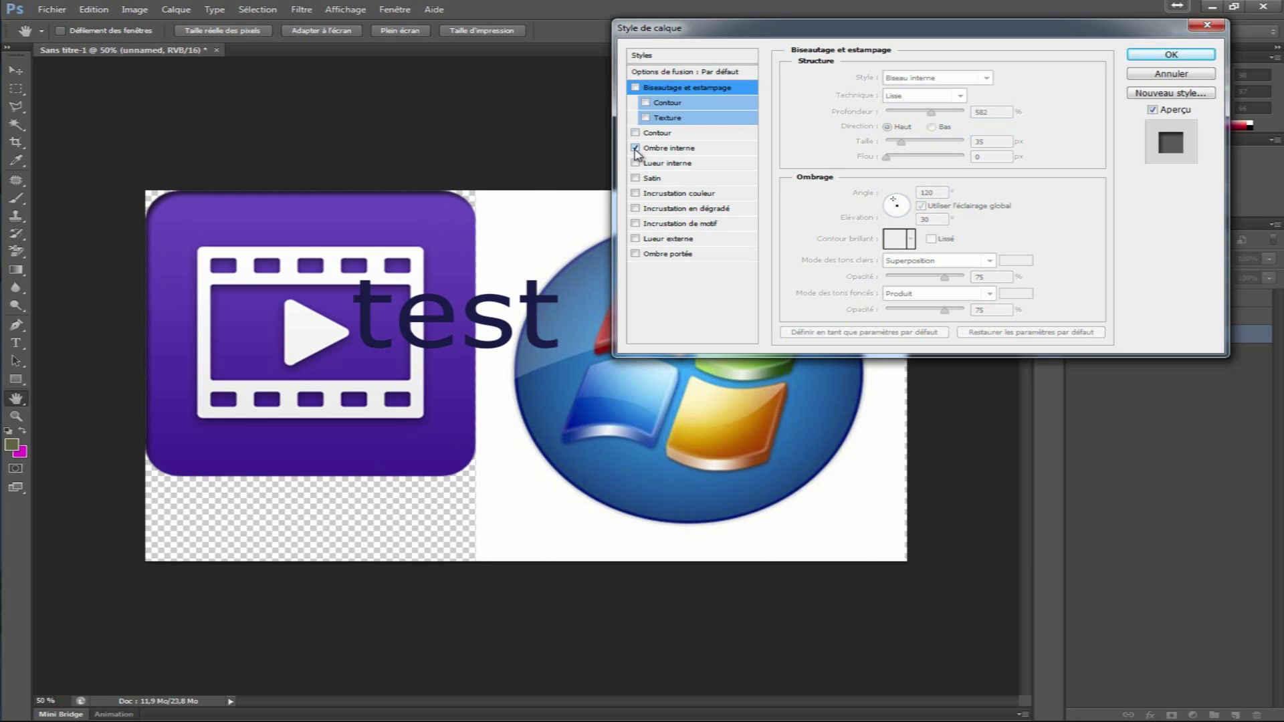
{"action": "left_click", "coordinate": [635, 148]}
{"action": "left_click", "coordinate": [695, 163]}
{"action": "mouse_move", "coordinate": [864, 196]}
{"action": "left_mouse_down"}
{"action": "mouse_move", "coordinate": [888, 212]}
{"action": "mouse_move", "coordinate": [941, 214]}
{"action": "left_mouse_up"}
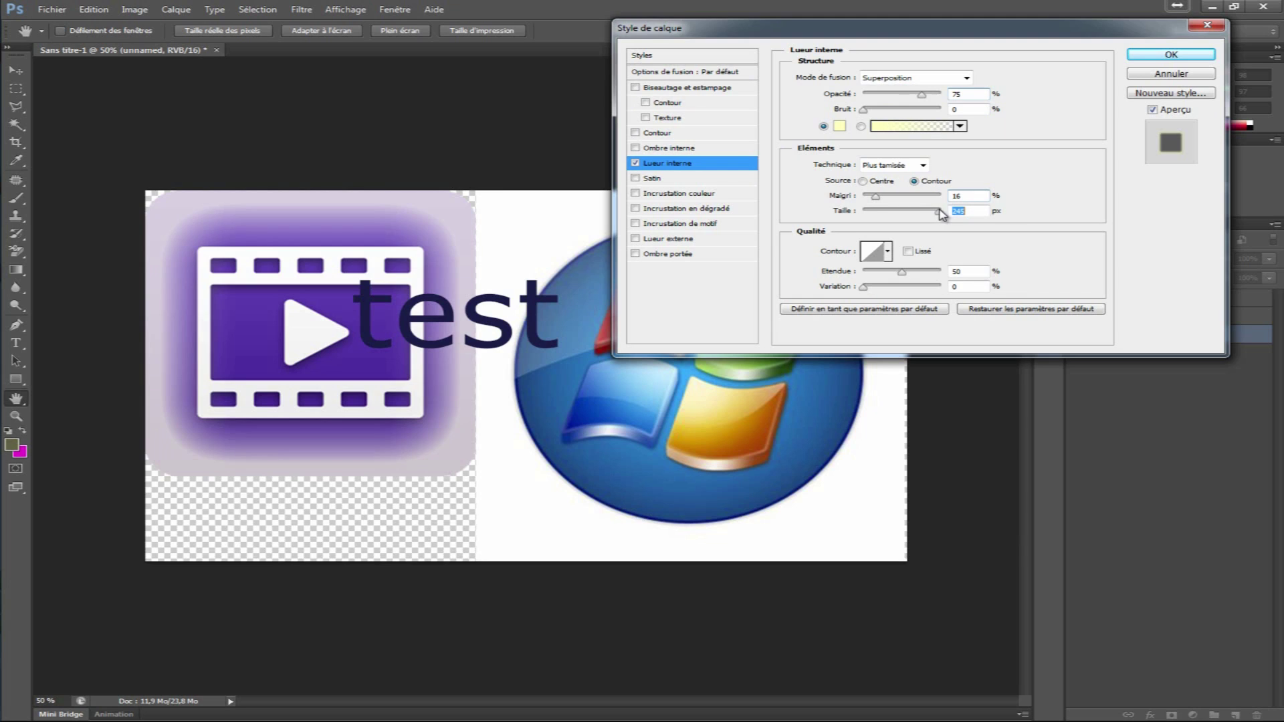
{"action": "left_click_drag", "start_coordinate": [942, 214], "coordinate": [955, 214]}
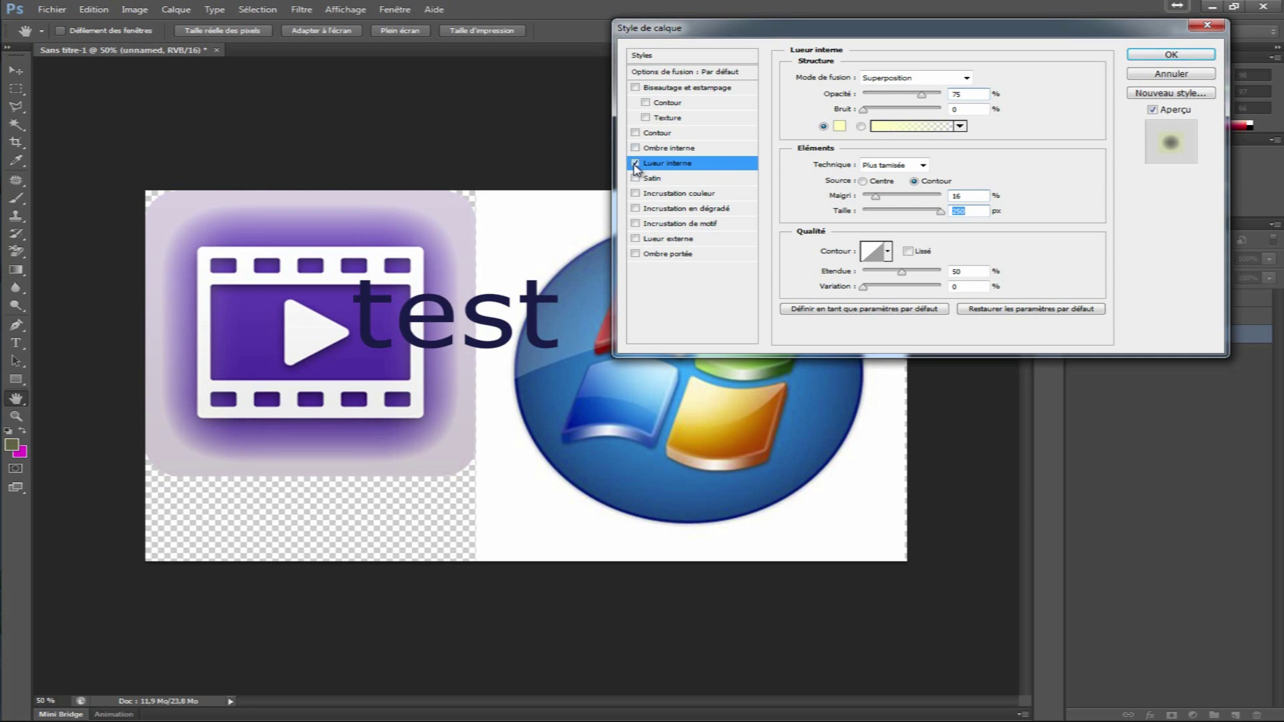
{"action": "left_click", "coordinate": [634, 164]}
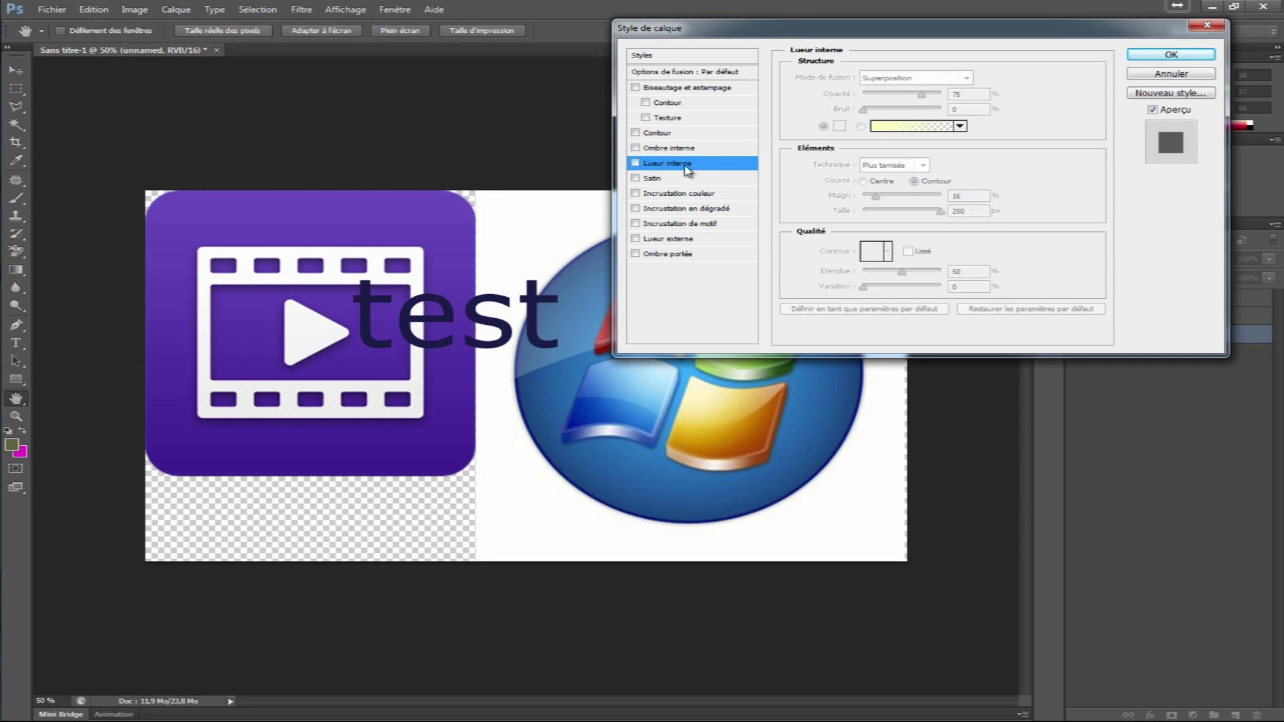
{"action": "left_click", "coordinate": [1159, 57]}
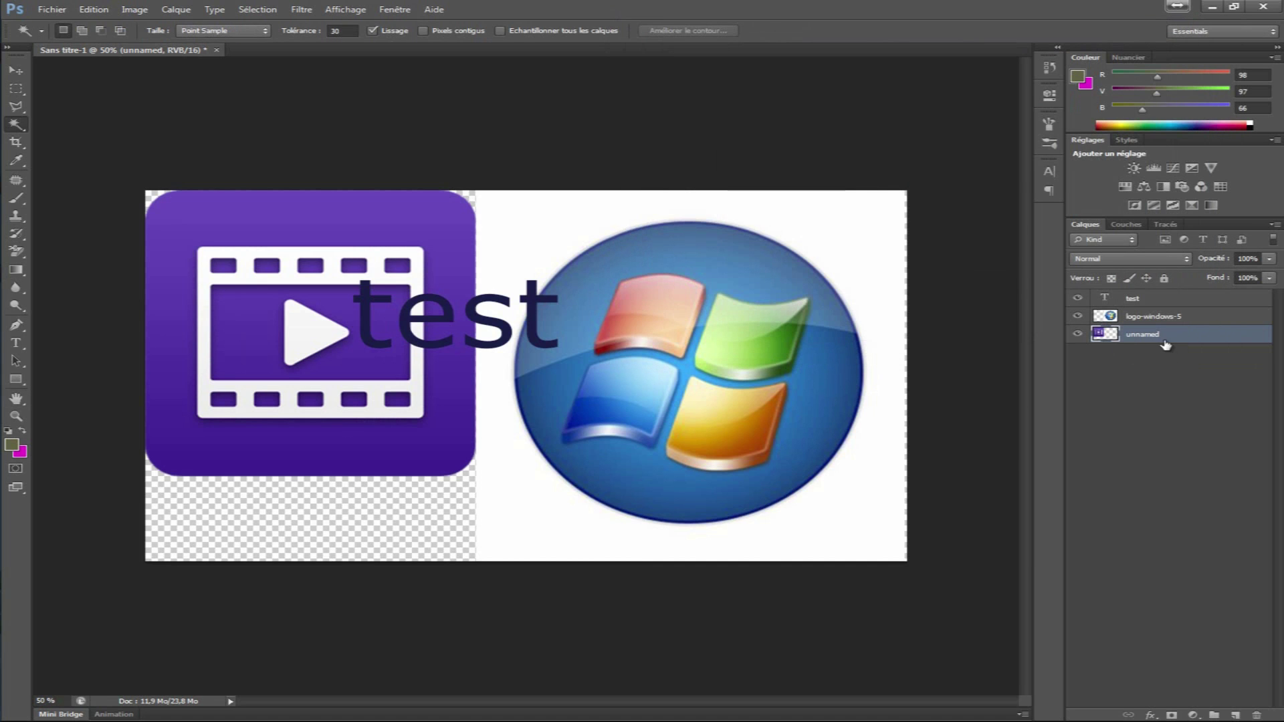
Step: Give the purple video icon layer a bevel and emboss effect
{"action": "right_click", "coordinate": [1164, 340]}
{"action": "left_click", "coordinate": [1048, 267]}
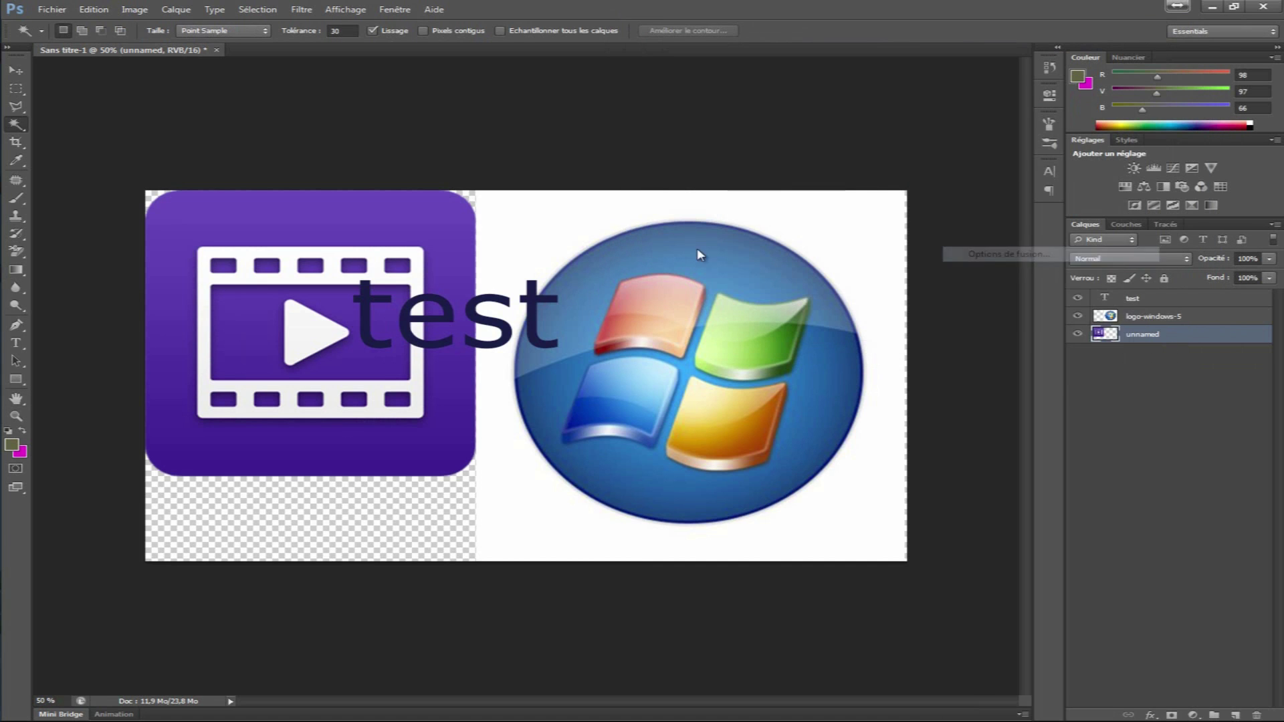
{"action": "left_click", "coordinate": [729, 88]}
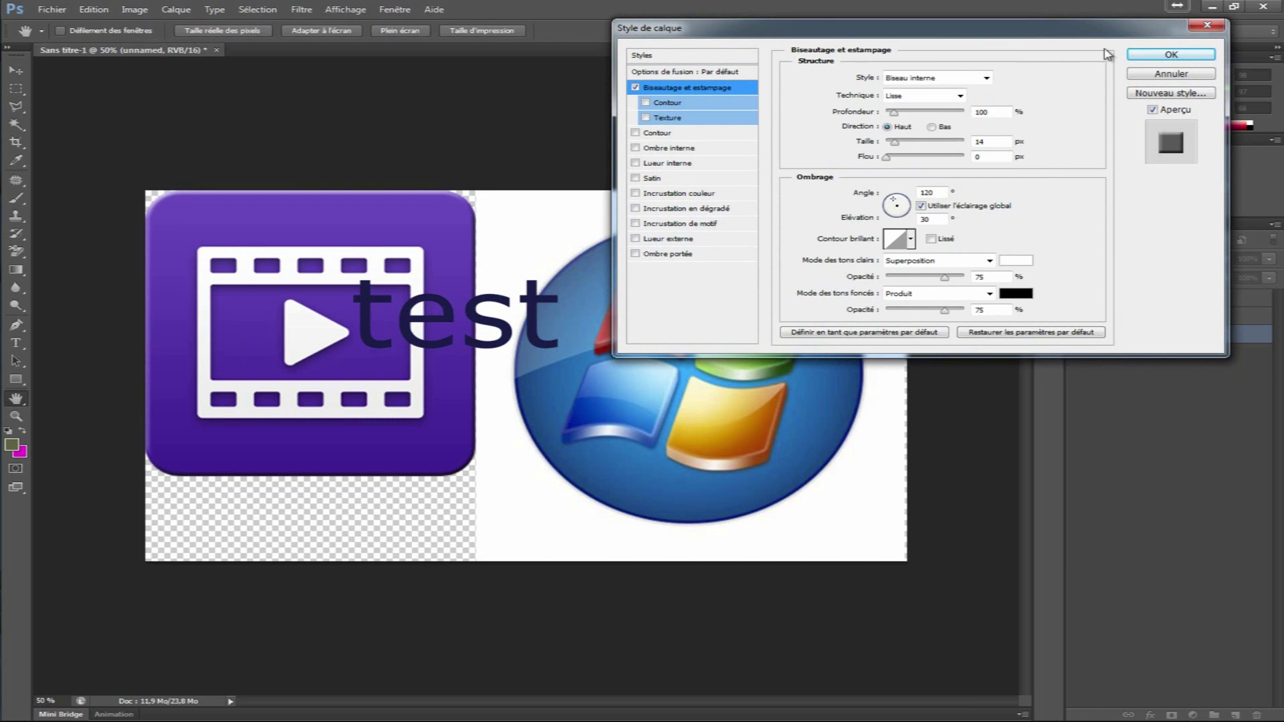
{"action": "left_click", "coordinate": [1166, 56]}
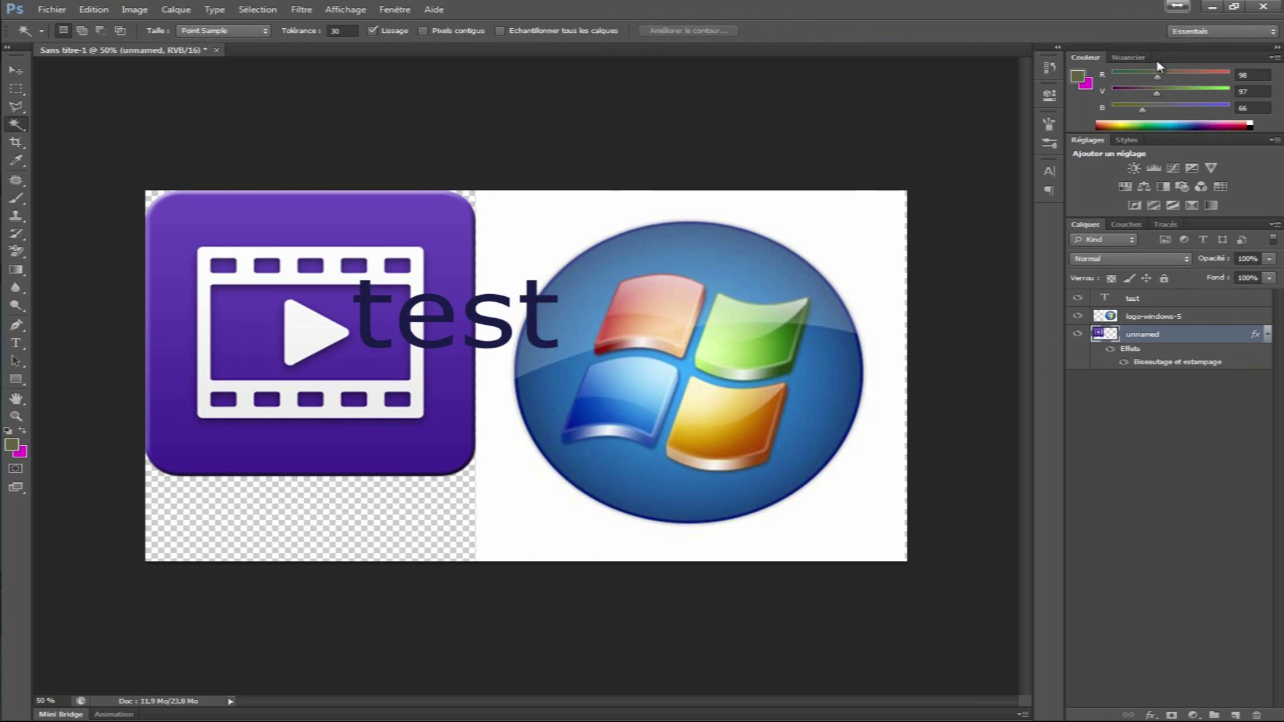
Step: Copy the icon's layer style and paste it onto the logo-windows-5 layer
{"action": "right_click", "coordinate": [1168, 362]}
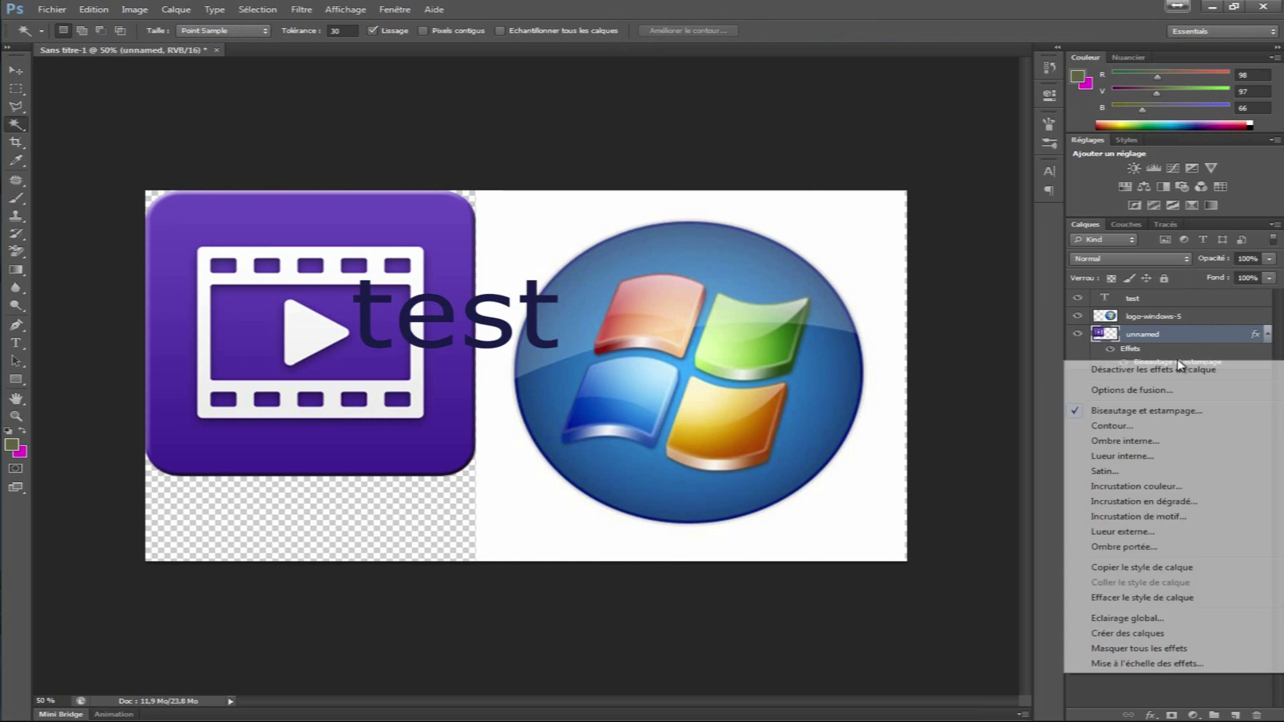
{"action": "left_click", "coordinate": [1172, 569]}
{"action": "left_click", "coordinate": [1172, 320]}
{"action": "right_click", "coordinate": [1172, 320]}
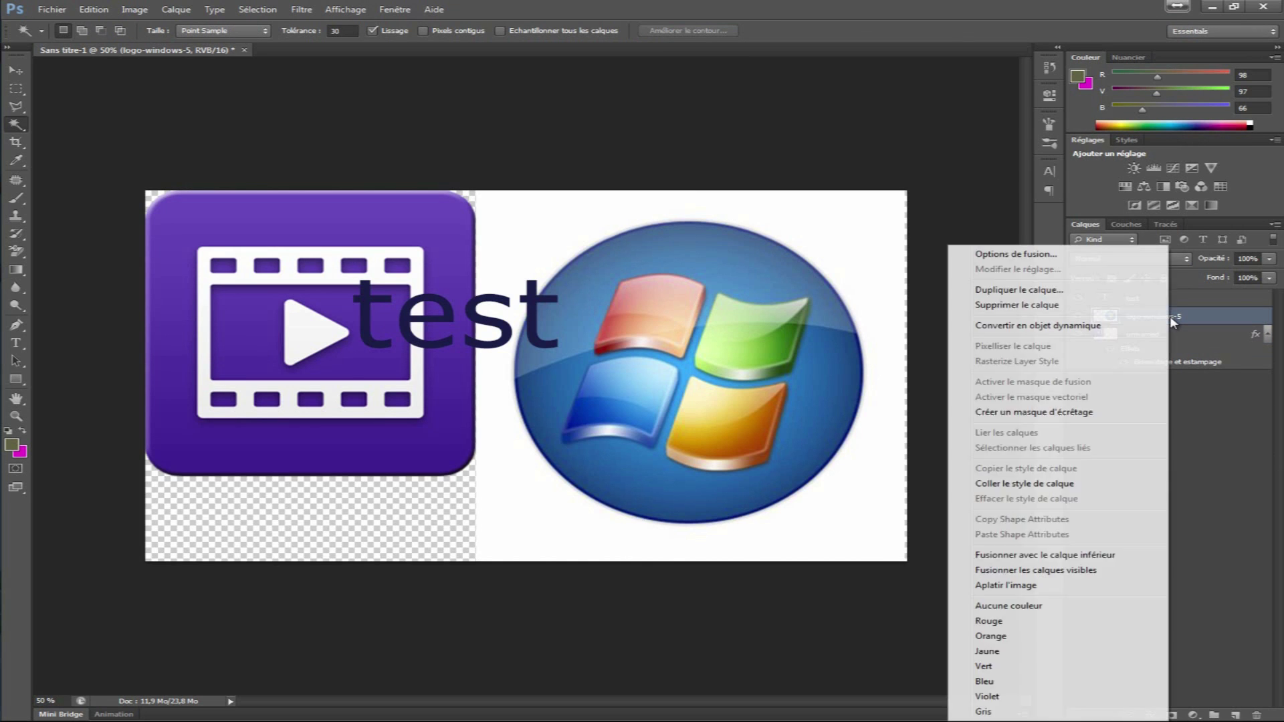
{"action": "left_click", "coordinate": [1062, 483]}
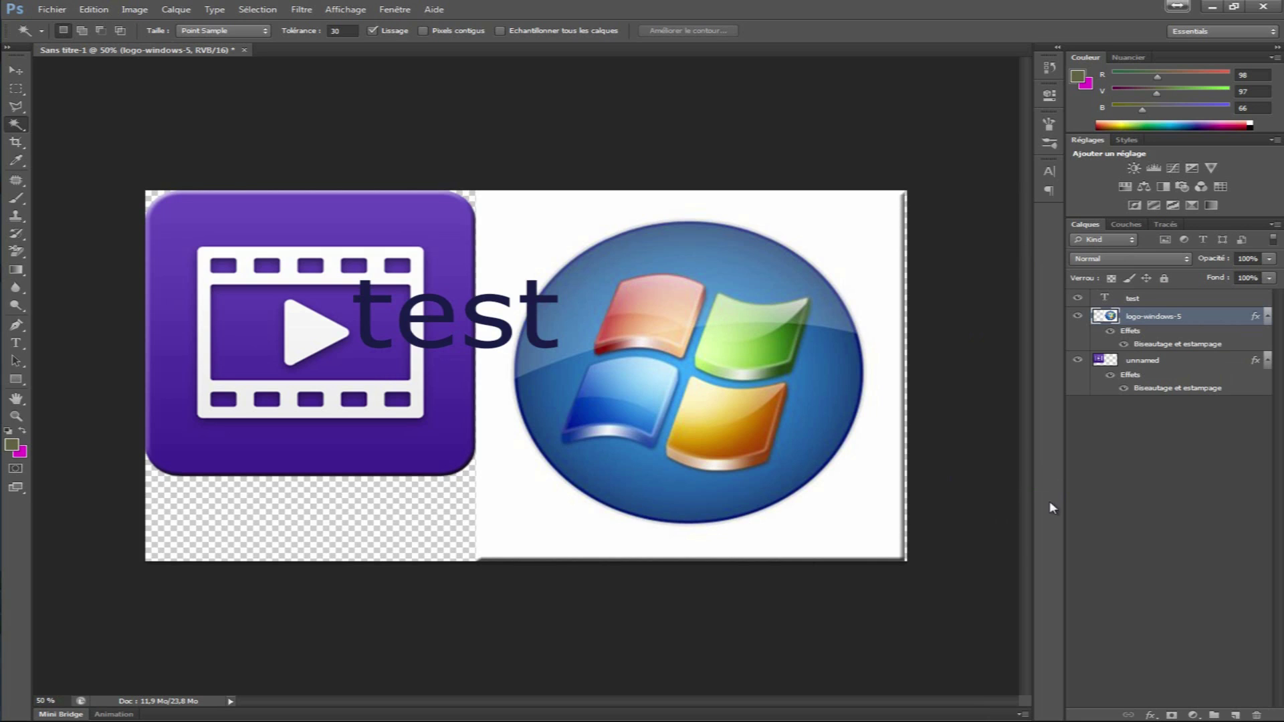
Step: Undo the pasted bevel on the Windows logo and clear a trial Magic Wand selection
{"action": "key", "text": "ctrl+z"}
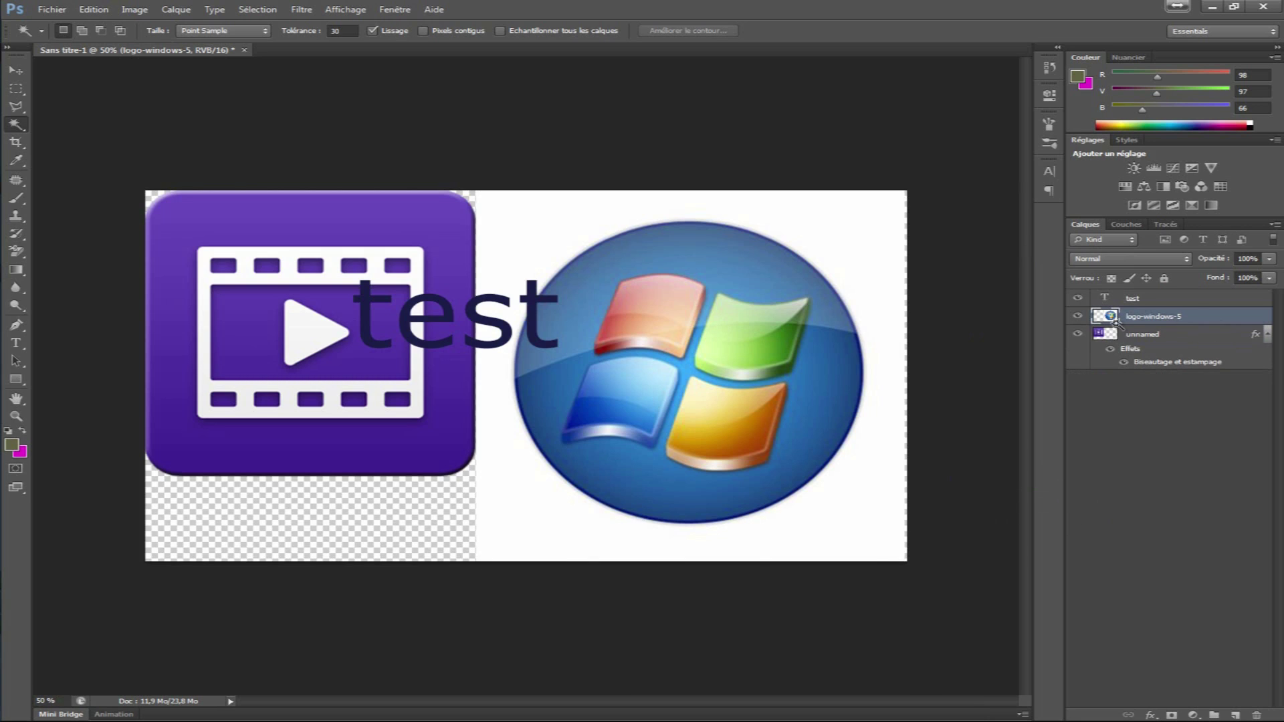
{"action": "left_click", "coordinate": [867, 239]}
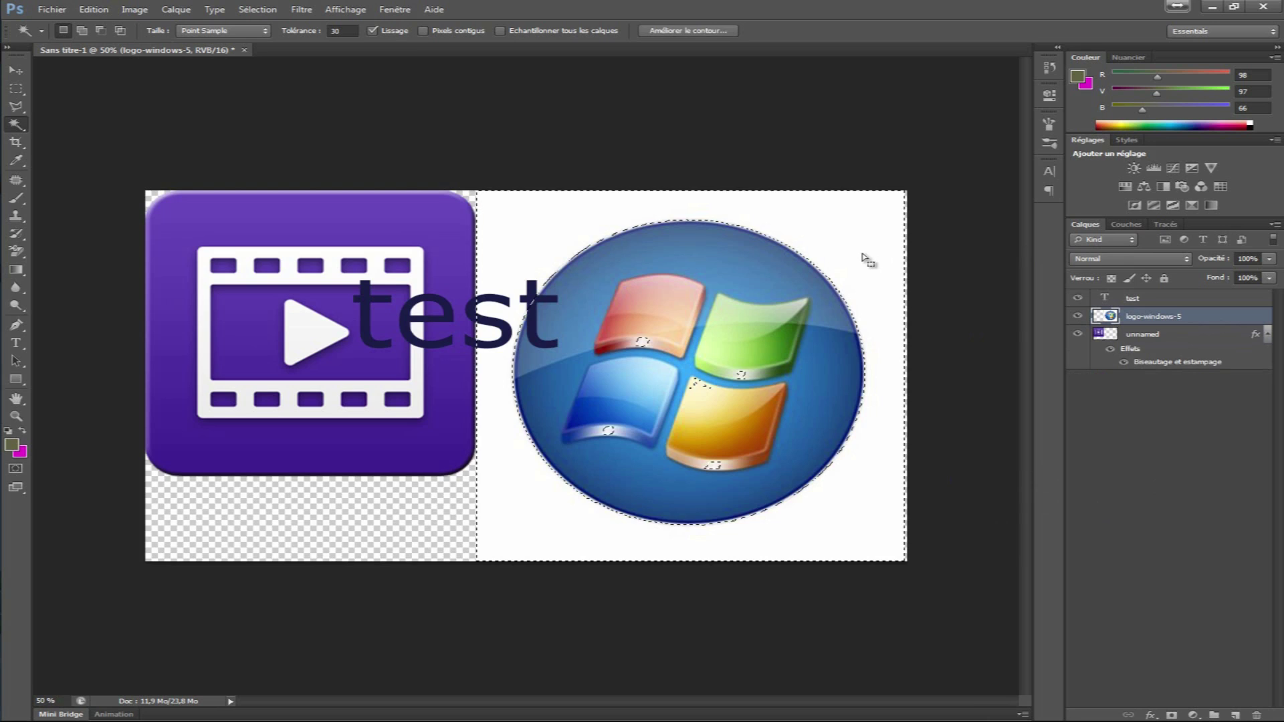
{"action": "key", "text": "ctrl+d"}
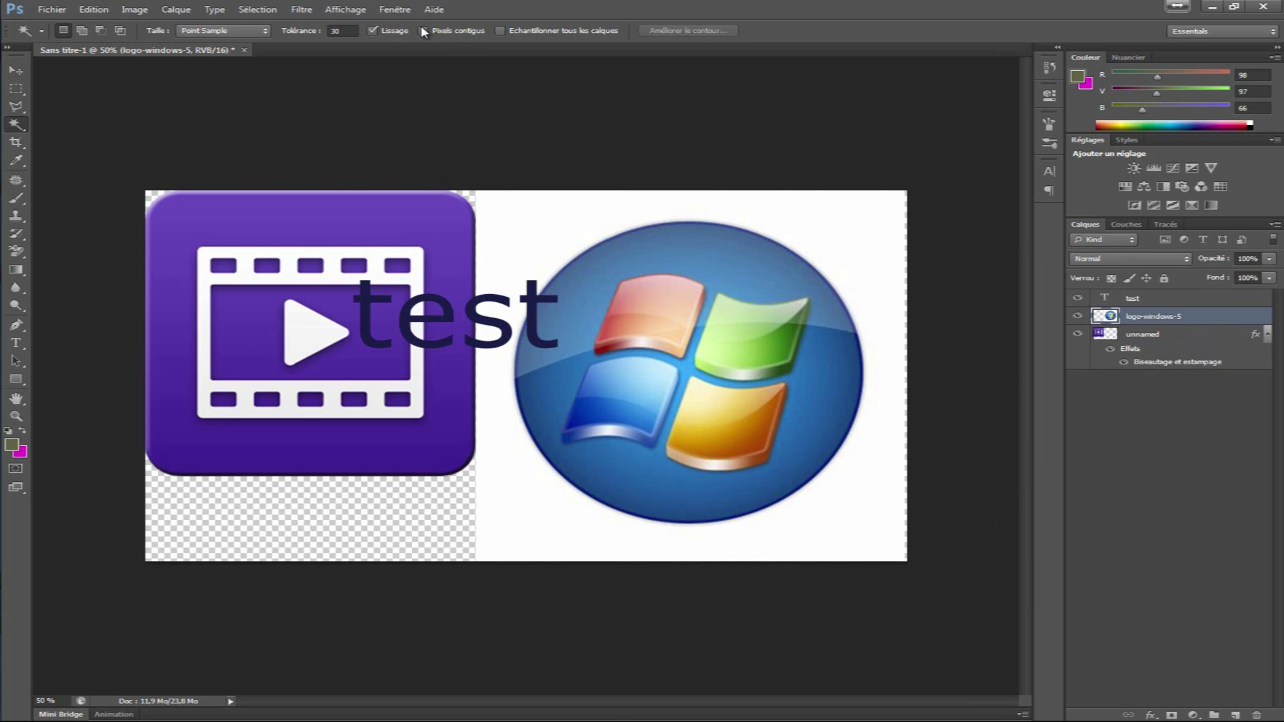
Step: Delete the logo's white background using a contiguous Magic Wand selection, then re-paste the bevel style
{"action": "left_click", "coordinate": [424, 31]}
{"action": "left_click", "coordinate": [570, 221]}
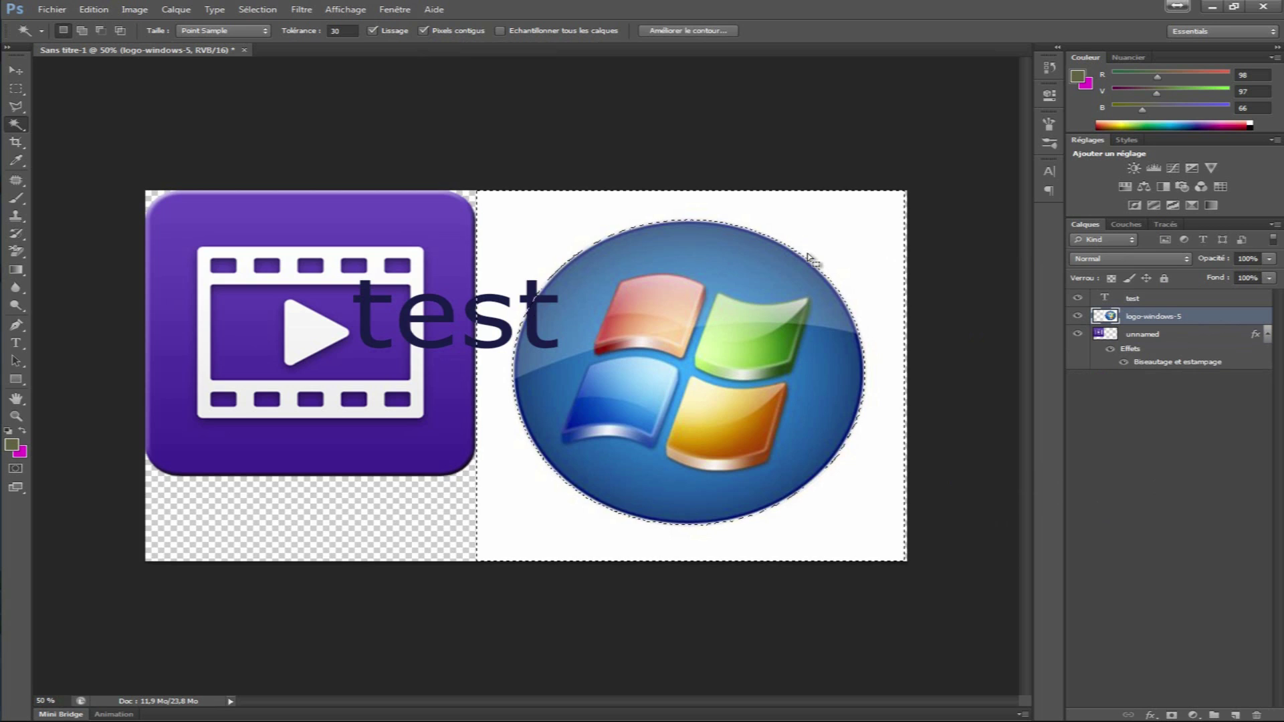
{"action": "key", "text": "Delete"}
{"action": "key", "text": "ctrl+d"}
{"action": "right_click", "coordinate": [1186, 319]}
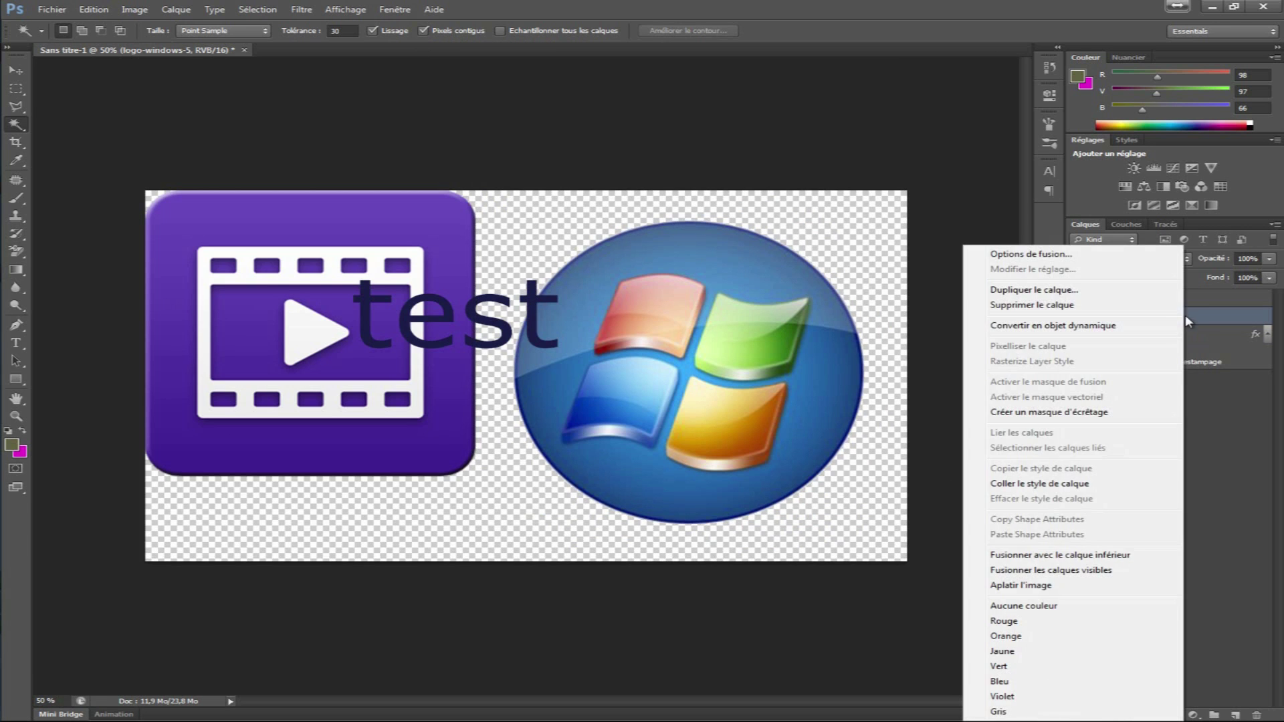
{"action": "left_click", "coordinate": [1089, 483]}
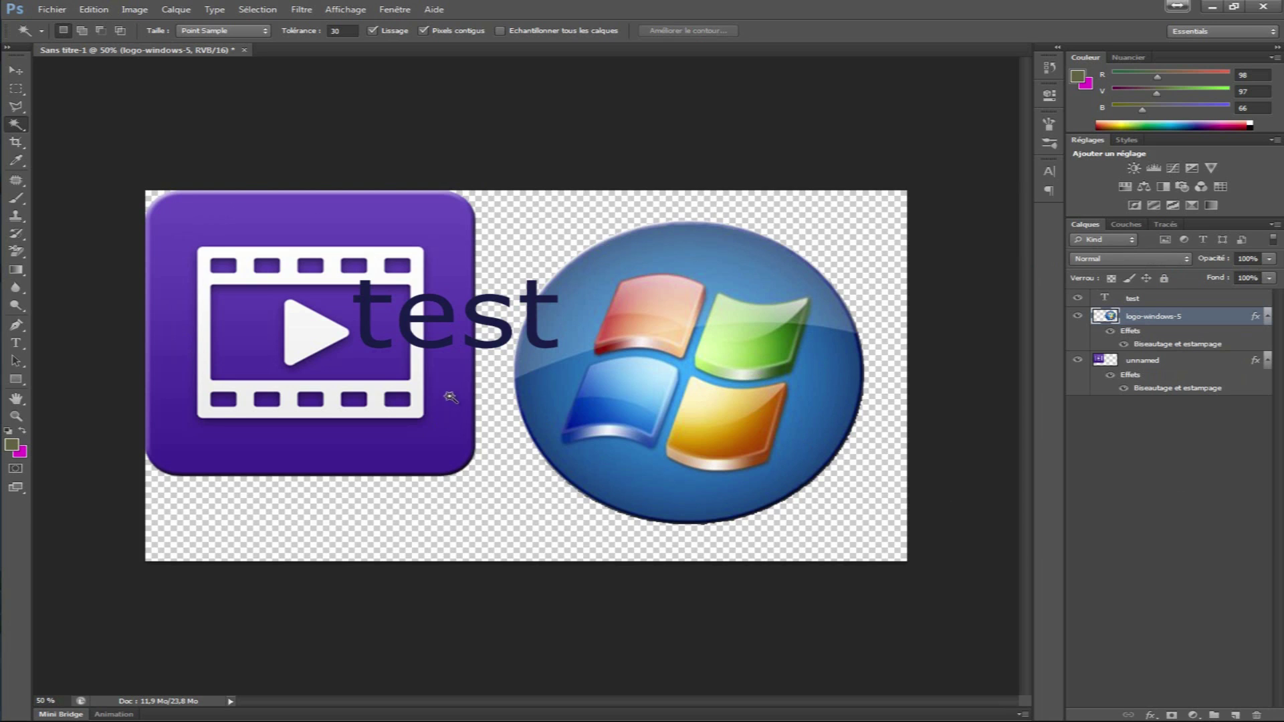
Step: Paste the bevel style onto the test text layer and lower its fill to 0%
{"action": "right_click", "coordinate": [1130, 298]}
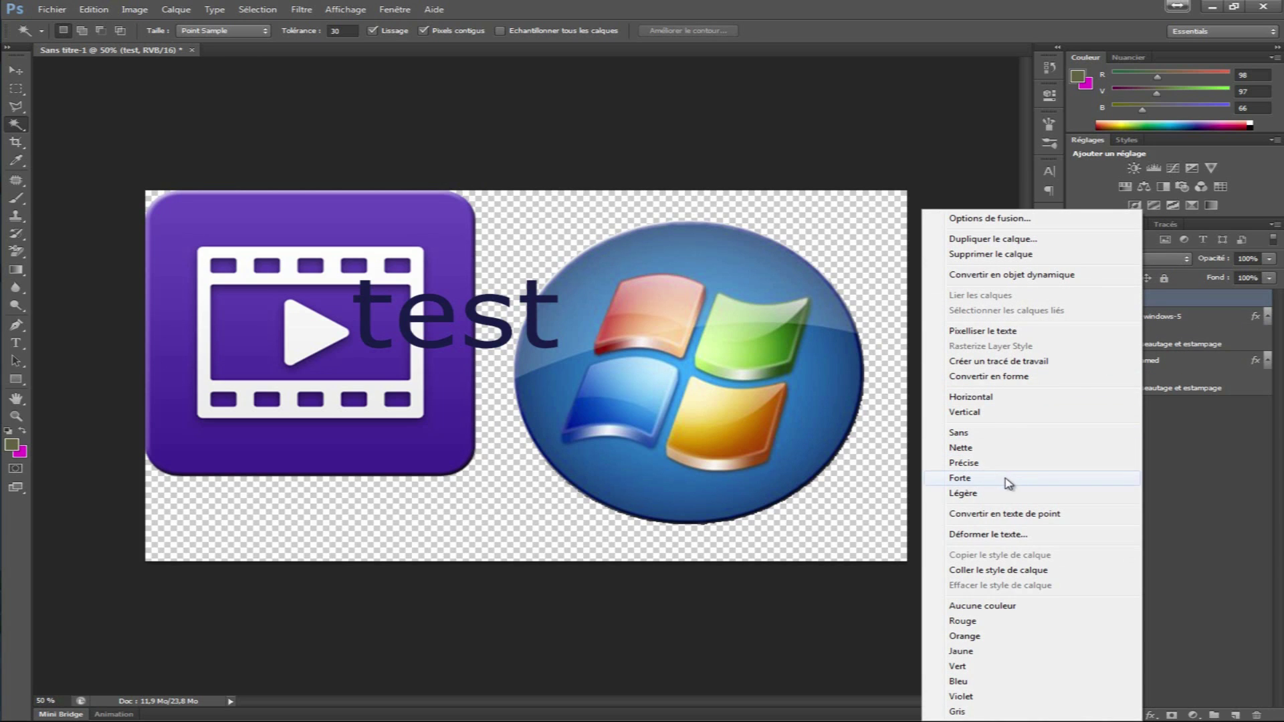
{"action": "left_click", "coordinate": [1011, 571]}
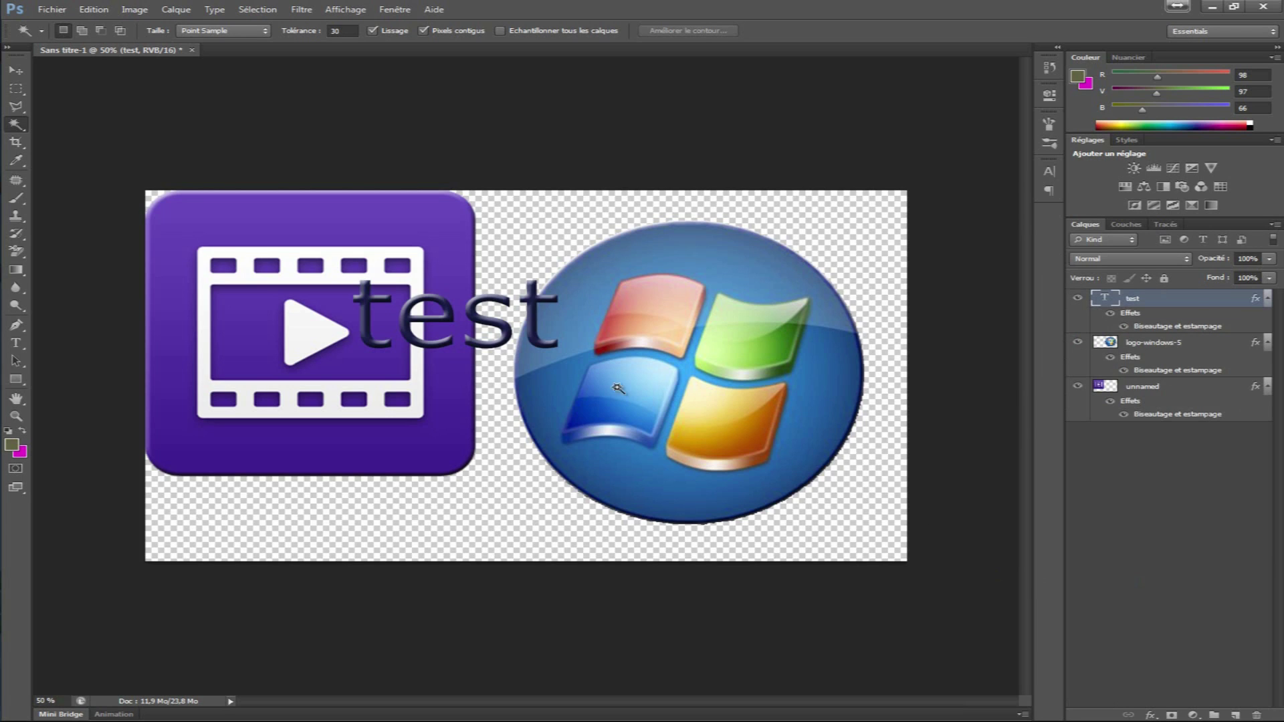
{"action": "left_click", "coordinate": [1270, 279]}
{"action": "left_click_drag", "start_coordinate": [1270, 296], "coordinate": [1186, 295]}
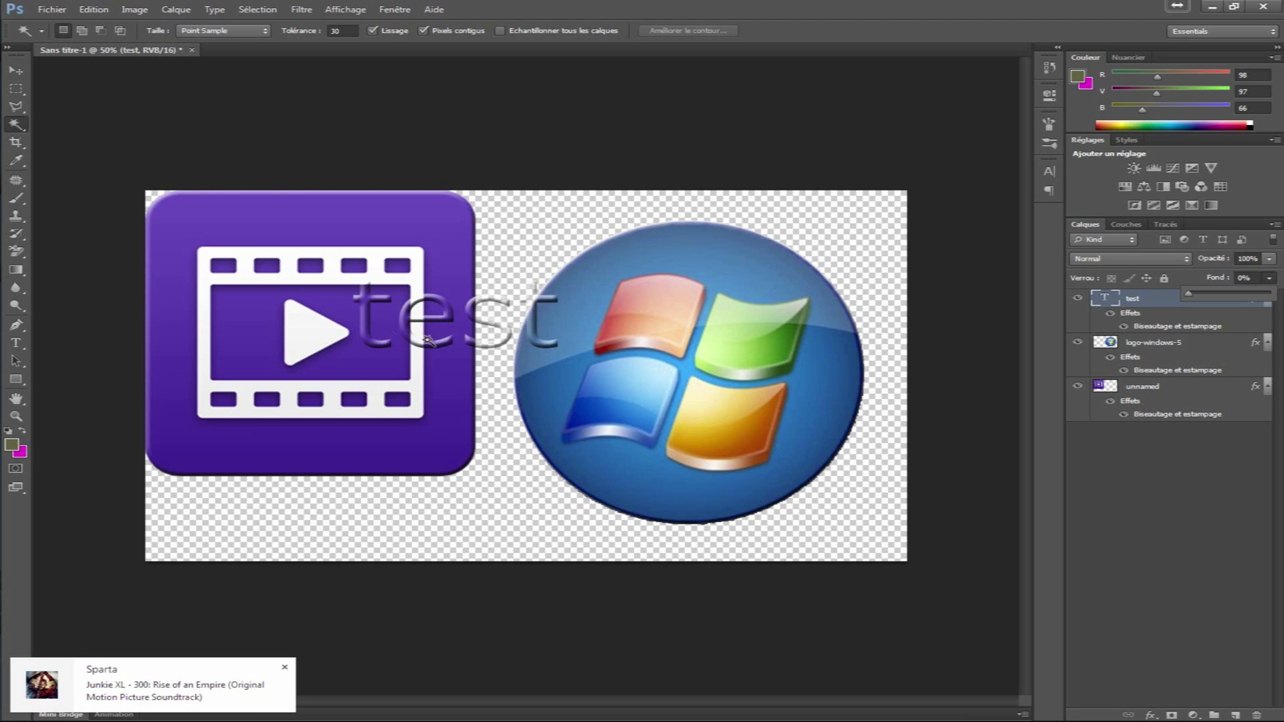
Step: Reopen the test text's bevel and emboss settings and confirm with the bevel kept on
{"action": "right_click", "coordinate": [1148, 320]}
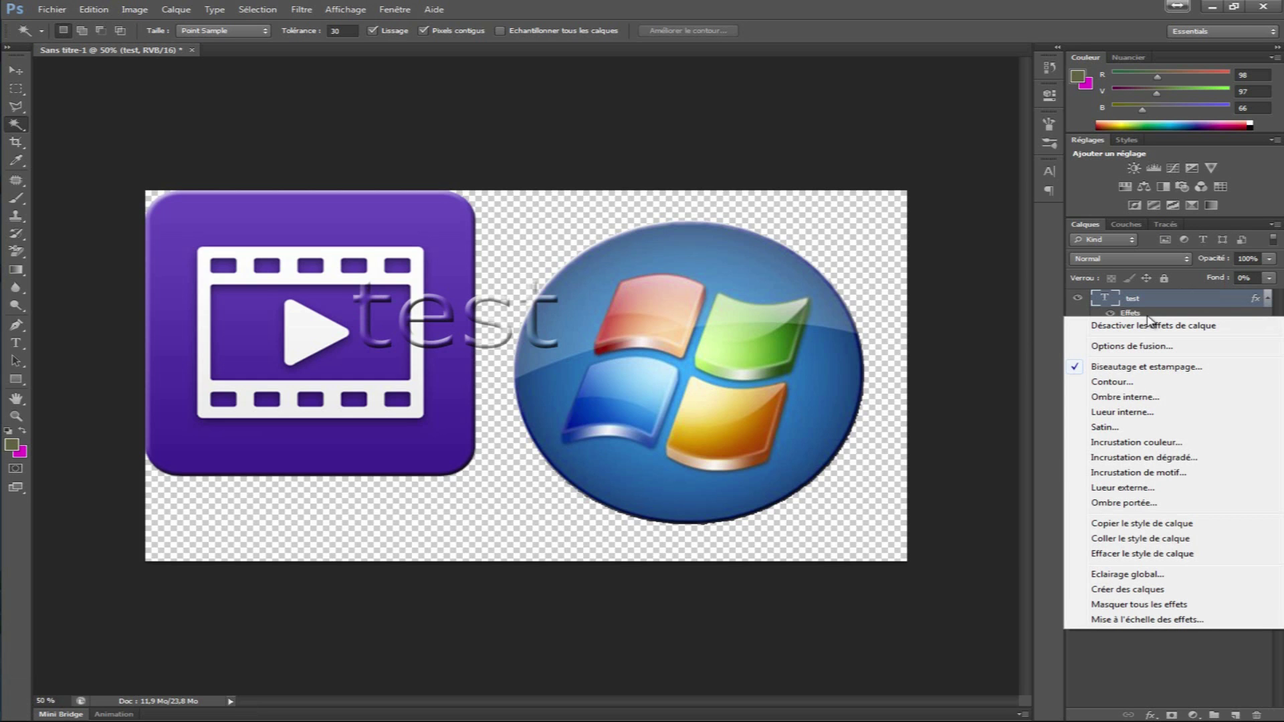
{"action": "left_click", "coordinate": [1163, 368]}
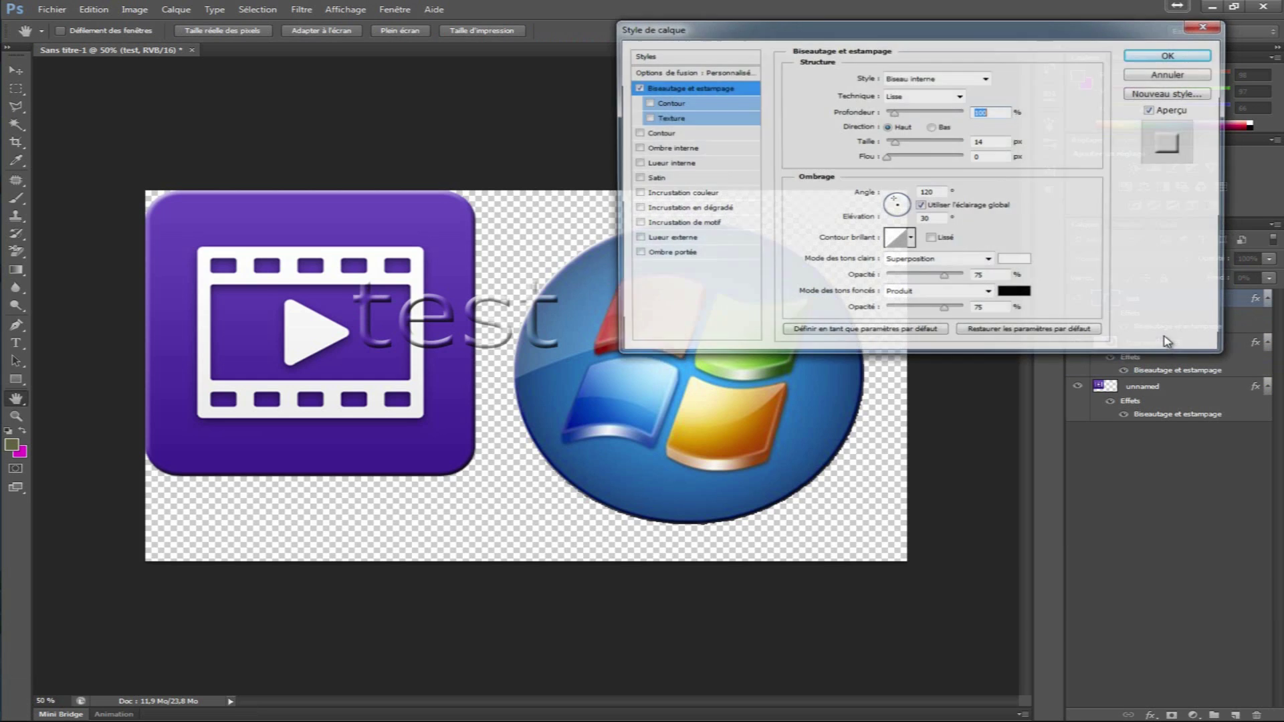
{"action": "left_click", "coordinate": [636, 87]}
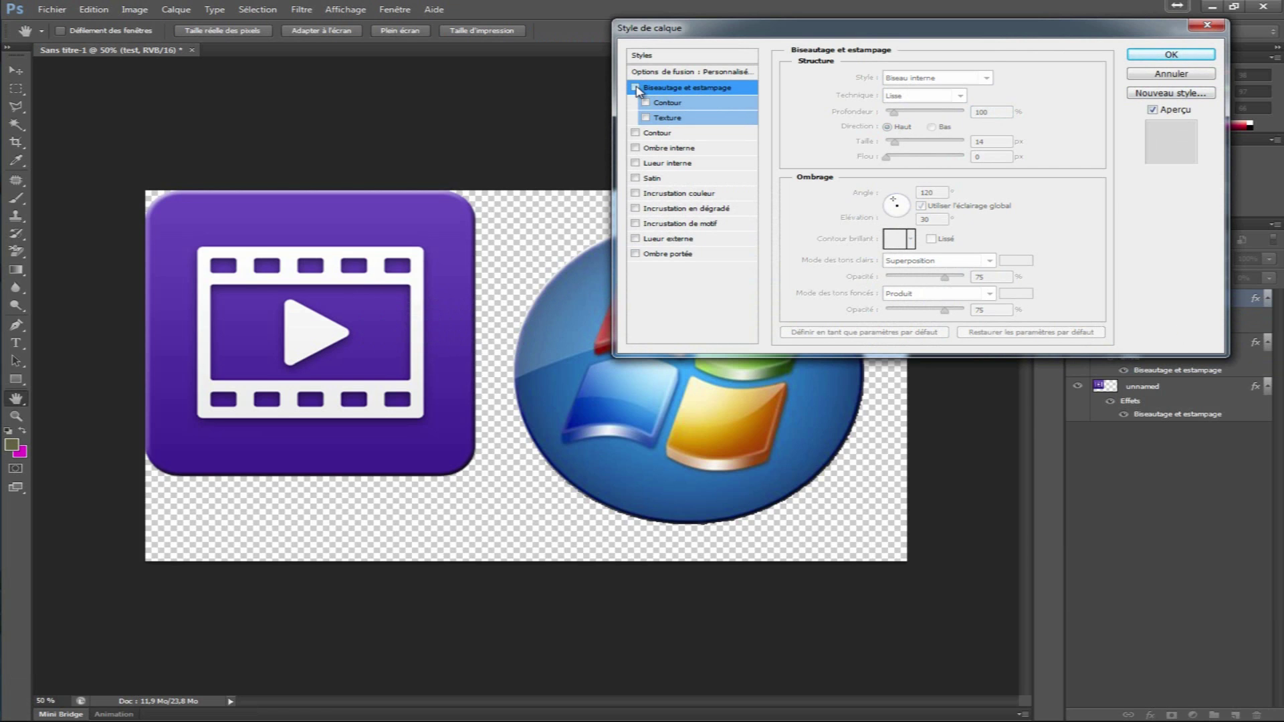
{"action": "left_click", "coordinate": [636, 88]}
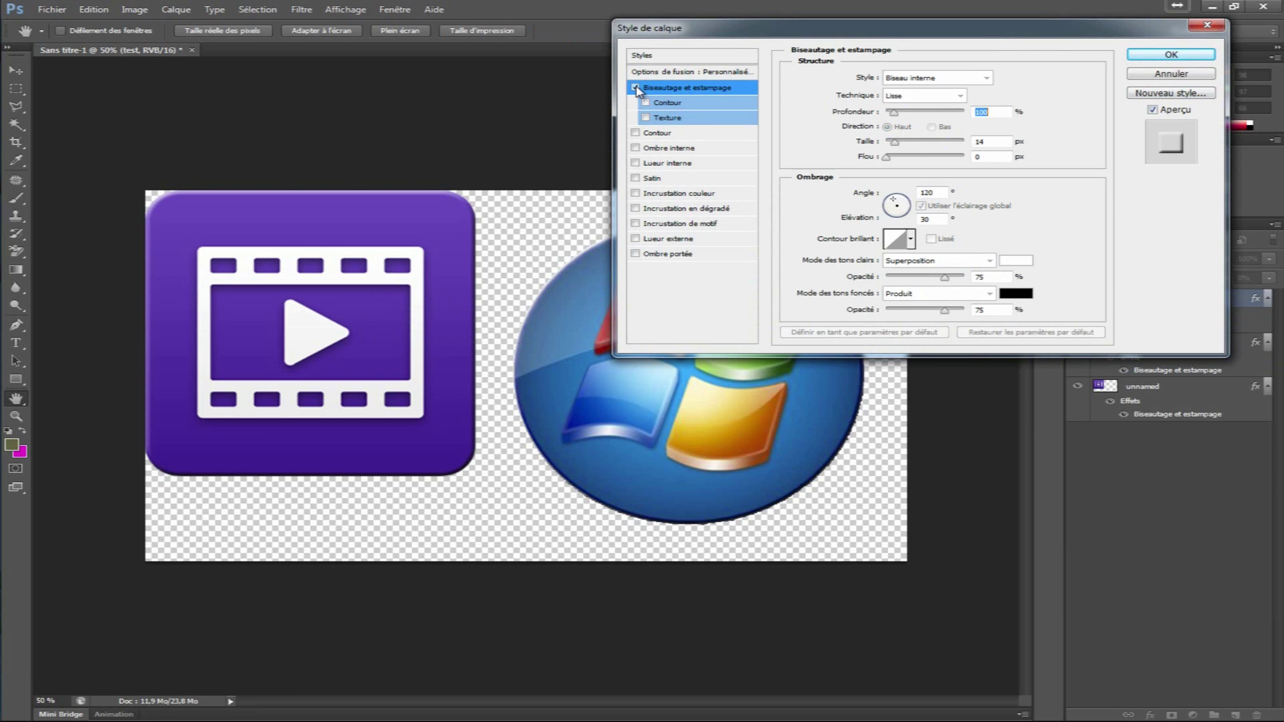
{"action": "left_click", "coordinate": [1171, 54]}
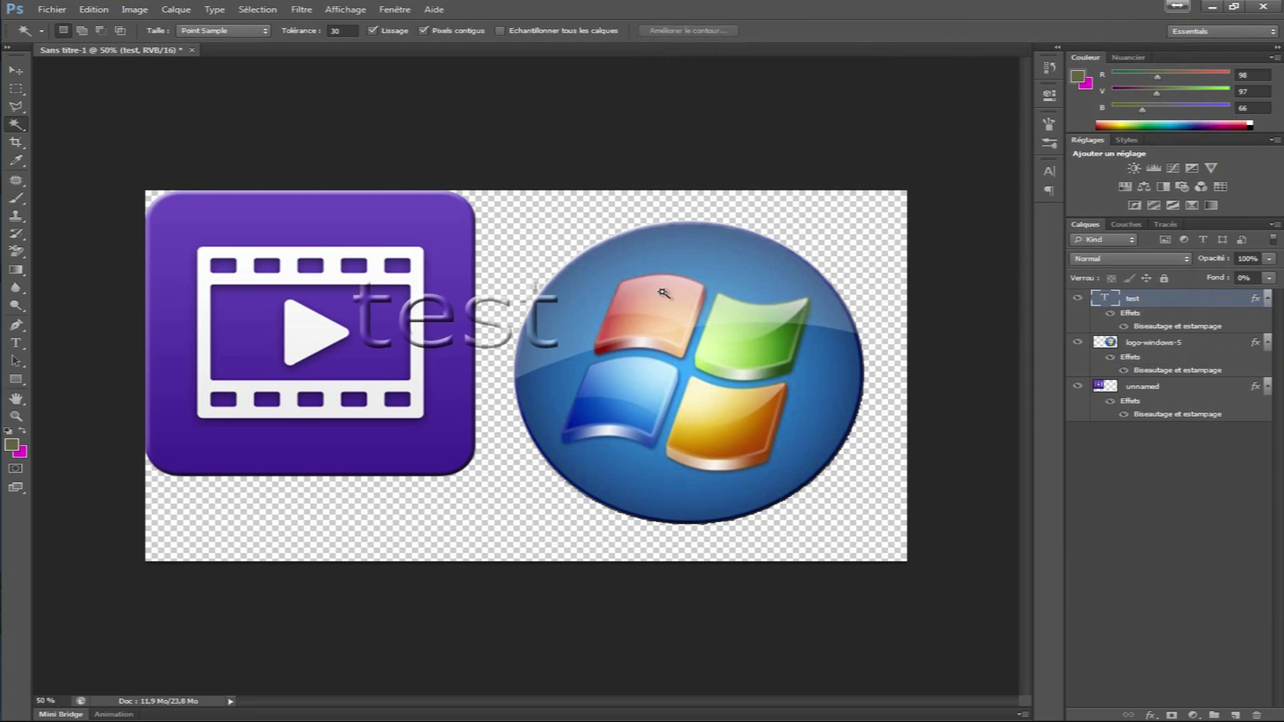
Step: Adjust the test text's fill, raising it to 100% then lowering it to 30%
{"action": "left_click", "coordinate": [1269, 277]}
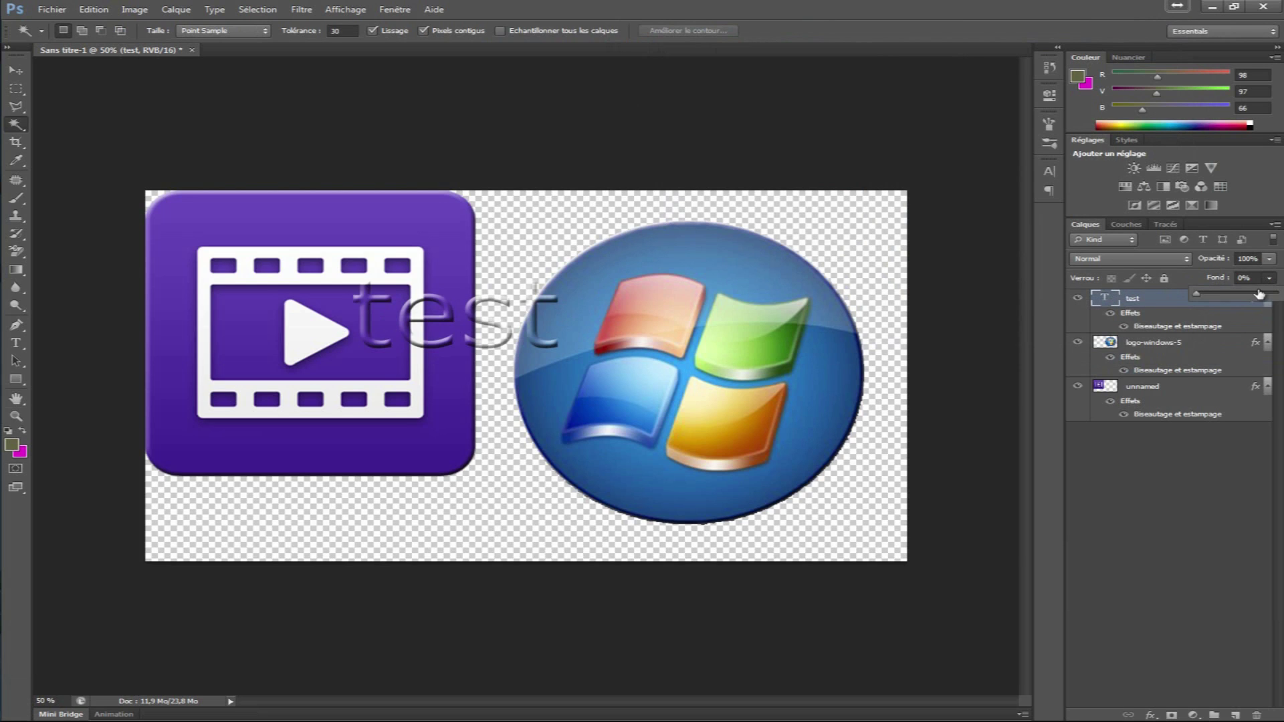
{"action": "left_click_drag", "start_coordinate": [1196, 293], "coordinate": [1277, 293]}
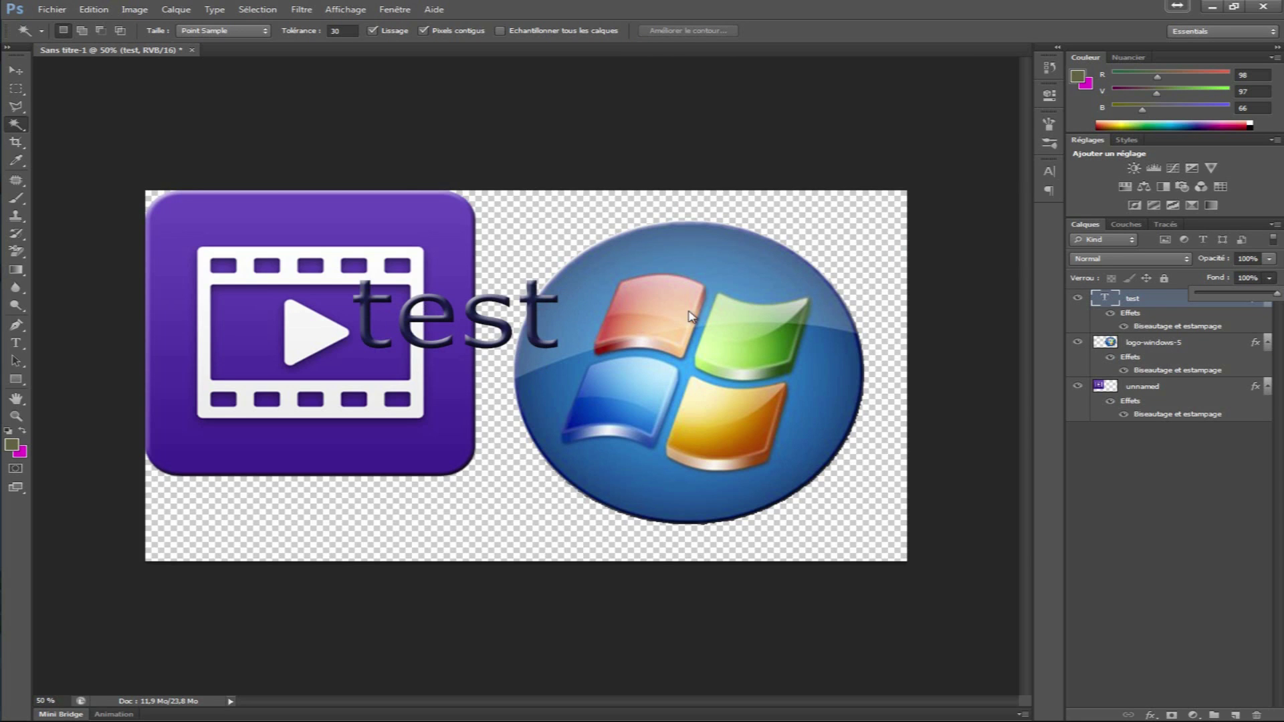
{"action": "left_click_drag", "start_coordinate": [1276, 292], "coordinate": [1218, 296]}
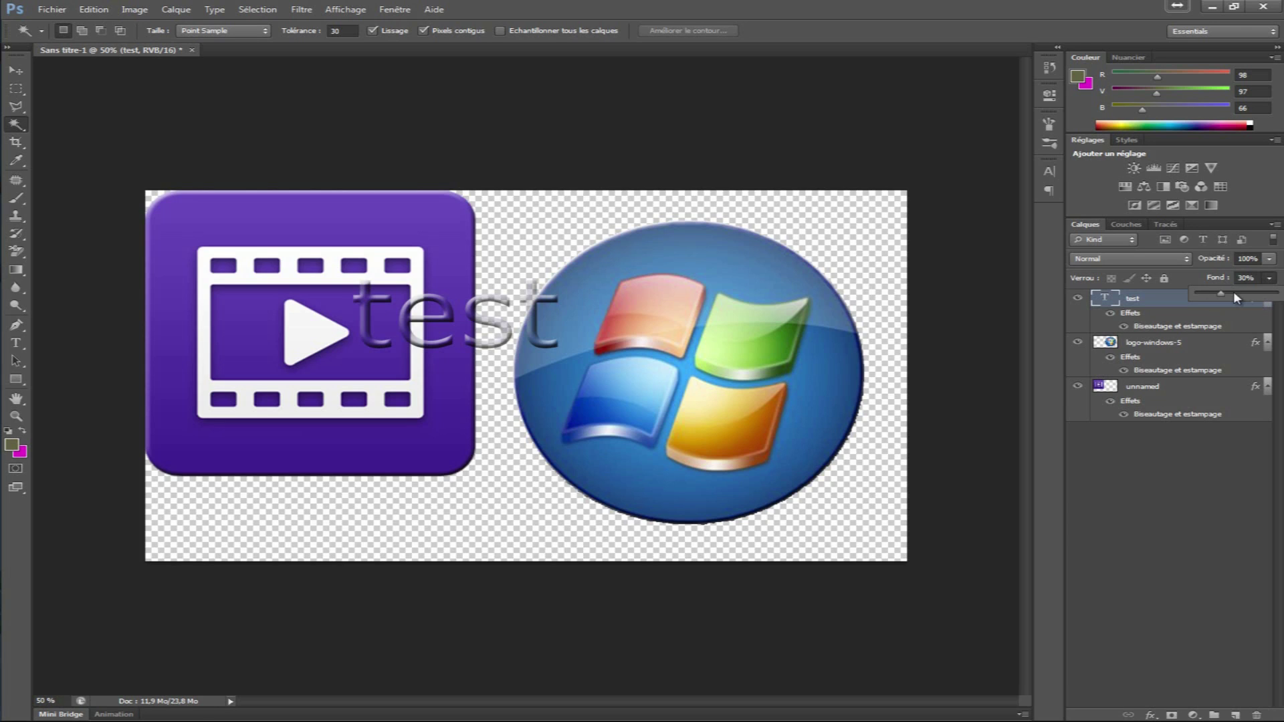
Step: Return the test text layer's fill to 100%
{"action": "left_click_drag", "start_coordinate": [1223, 293], "coordinate": [1228, 292]}
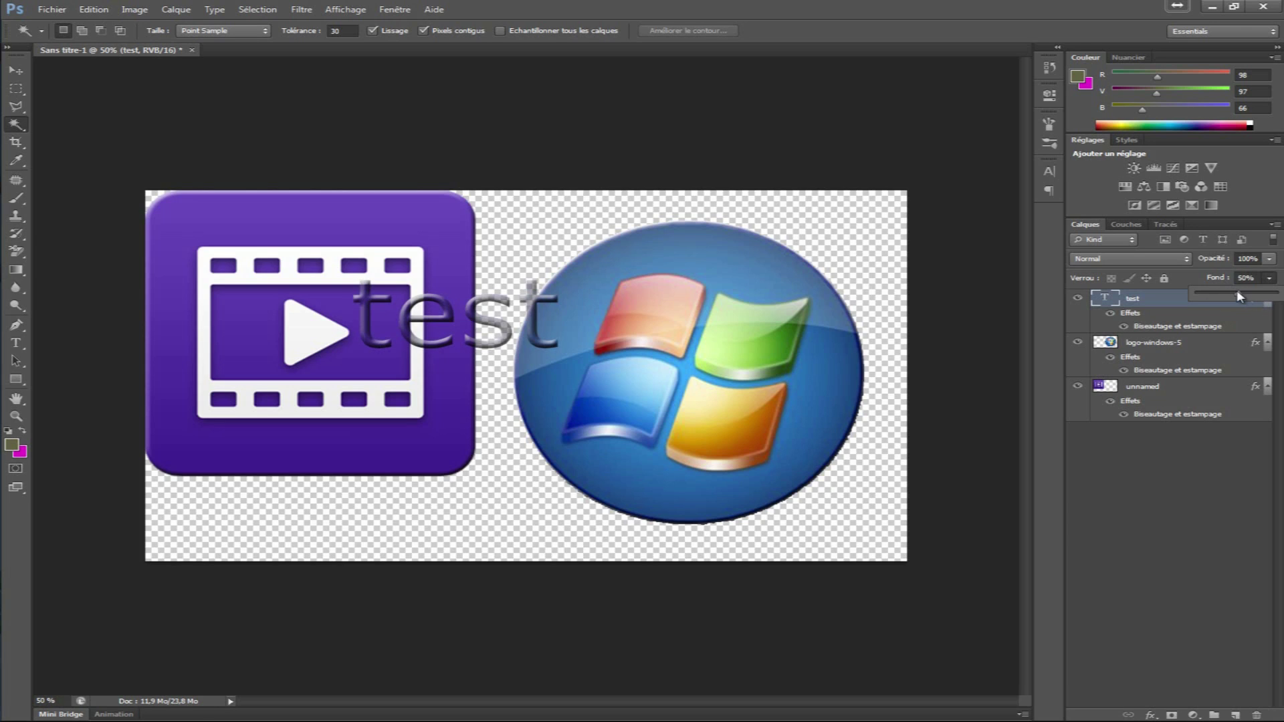
{"action": "left_click_drag", "start_coordinate": [1246, 295], "coordinate": [1234, 295]}
{"action": "left_click_drag", "start_coordinate": [1258, 298], "coordinate": [1275, 294]}
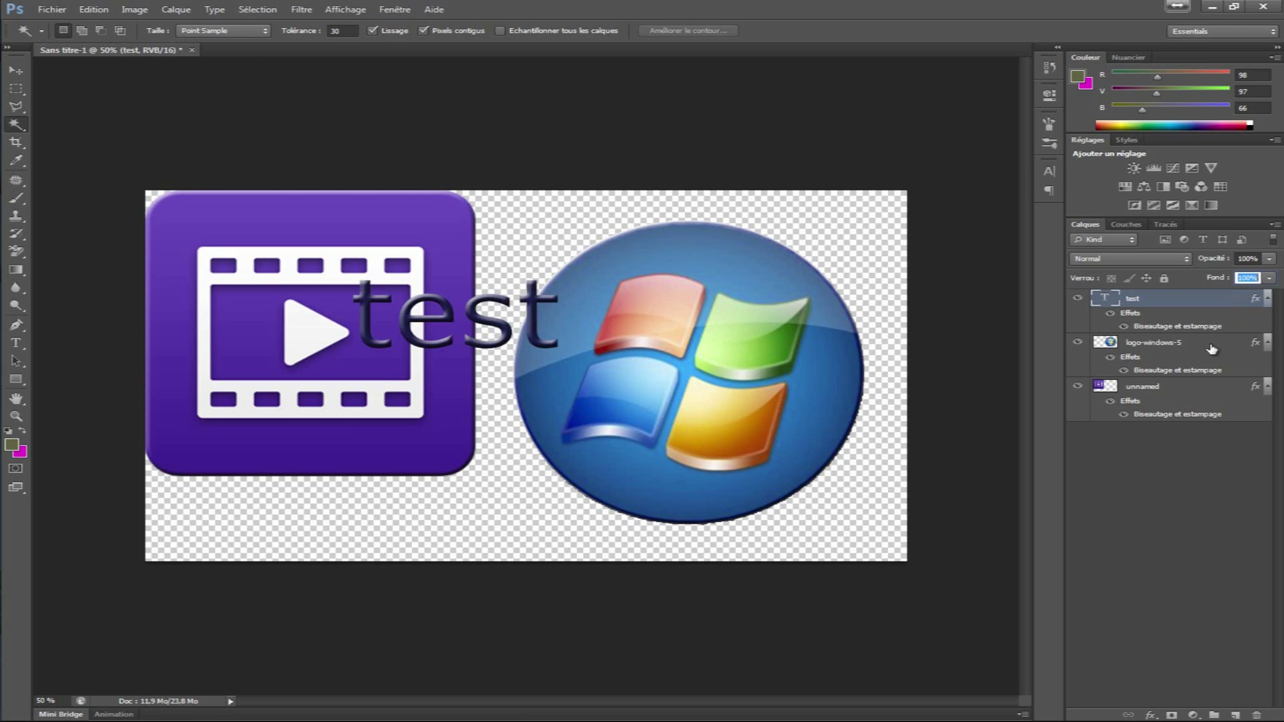
Step: On logo-windows-5, lower the fill toward 75% and then raise it partway back
{"action": "left_click", "coordinate": [1208, 348]}
{"action": "left_click", "coordinate": [1269, 286]}
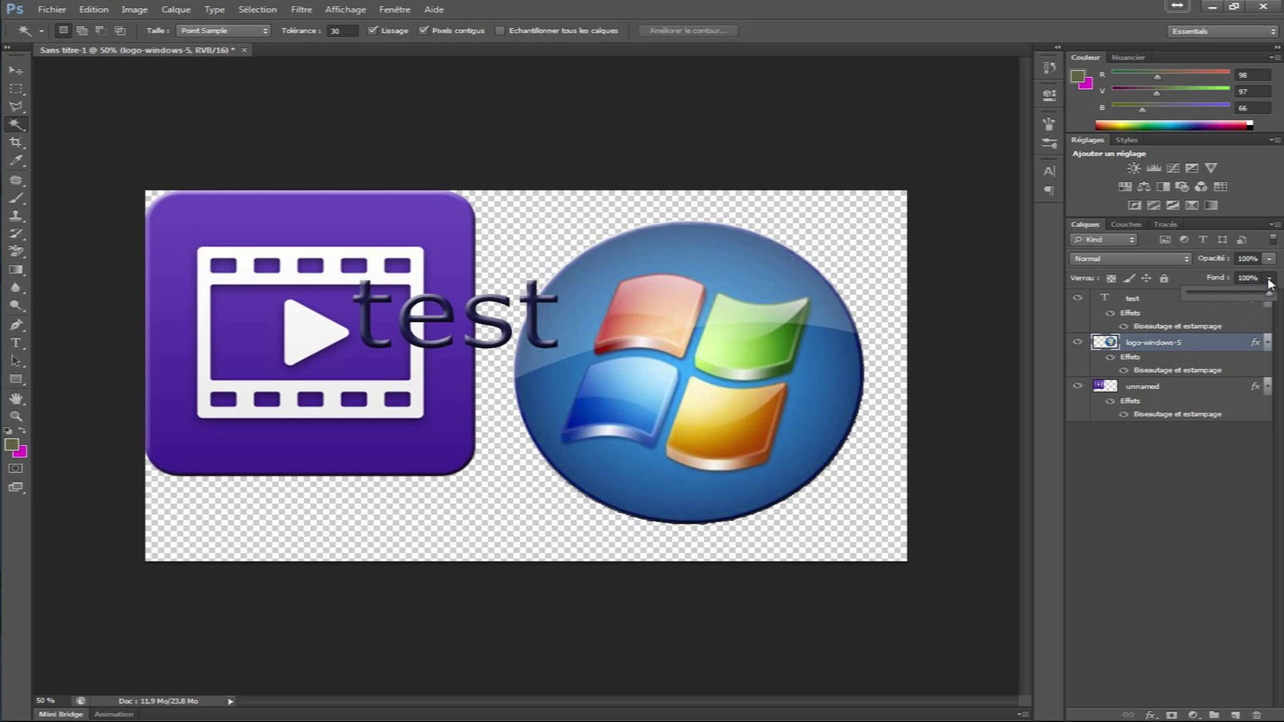
{"action": "left_click_drag", "start_coordinate": [1266, 296], "coordinate": [1212, 299]}
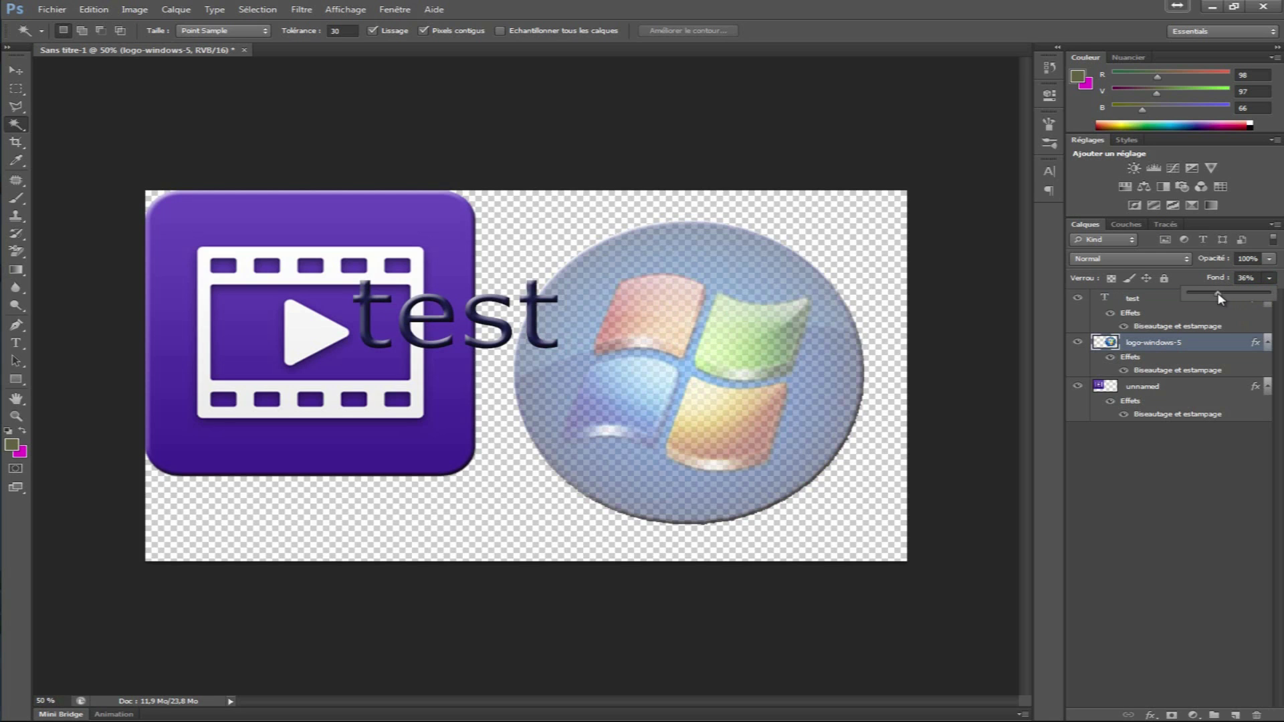
{"action": "left_click_drag", "start_coordinate": [1212, 299], "coordinate": [1271, 293]}
Step: Restore the Windows logo's fill to 100%, select the test text, and try Fondu blending
{"action": "left_click", "coordinate": [1272, 277]}
{"action": "left_click", "coordinate": [1178, 259]}
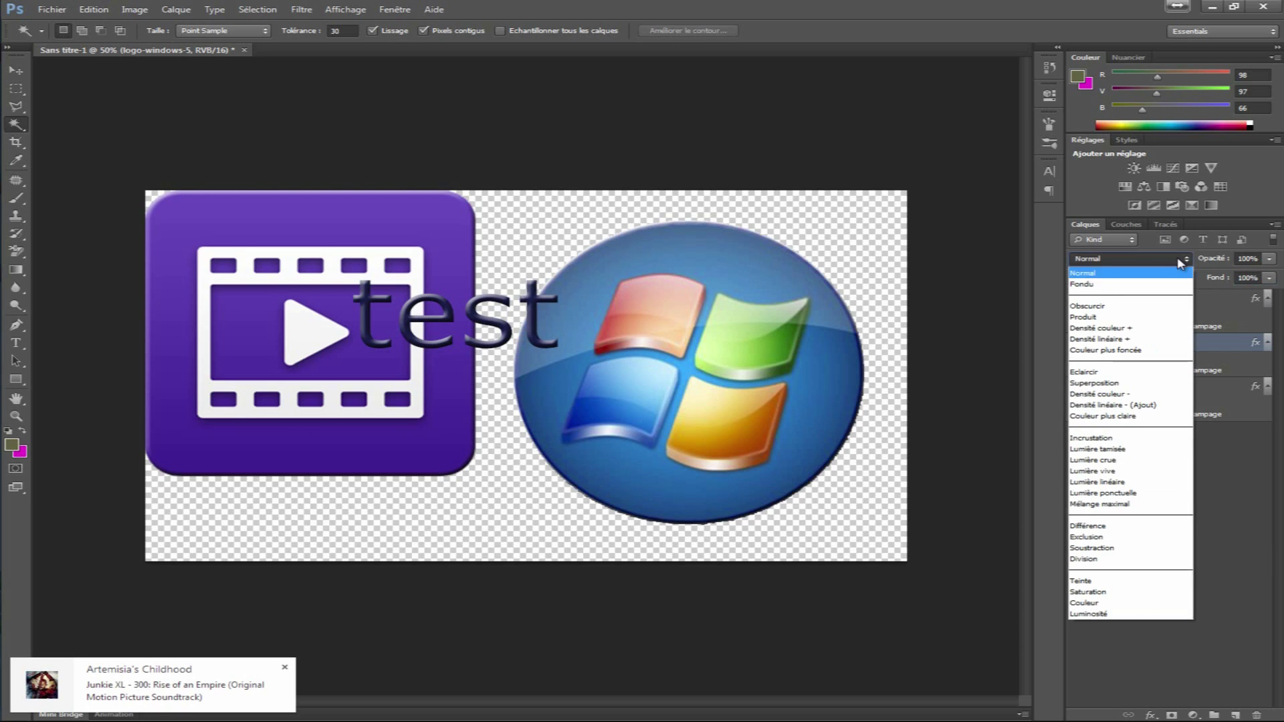
{"action": "left_click", "coordinate": [1174, 256]}
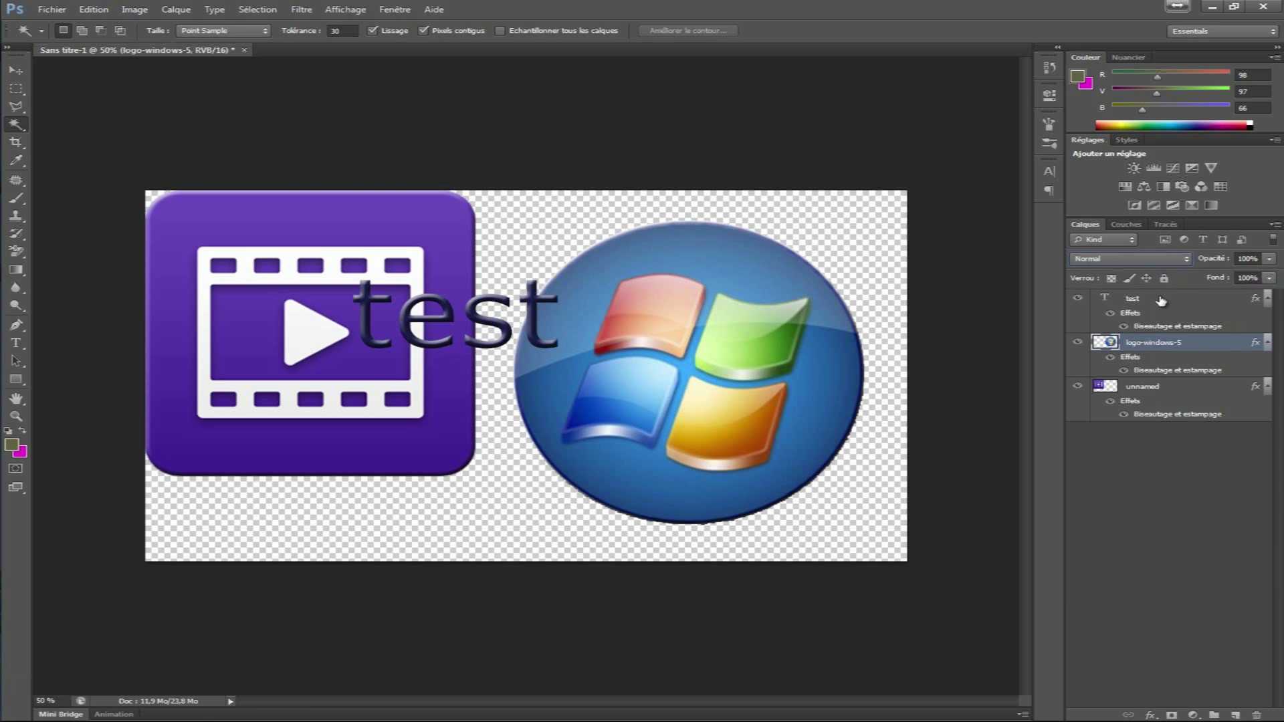
{"action": "left_click", "coordinate": [1160, 300]}
{"action": "left_click", "coordinate": [1153, 260]}
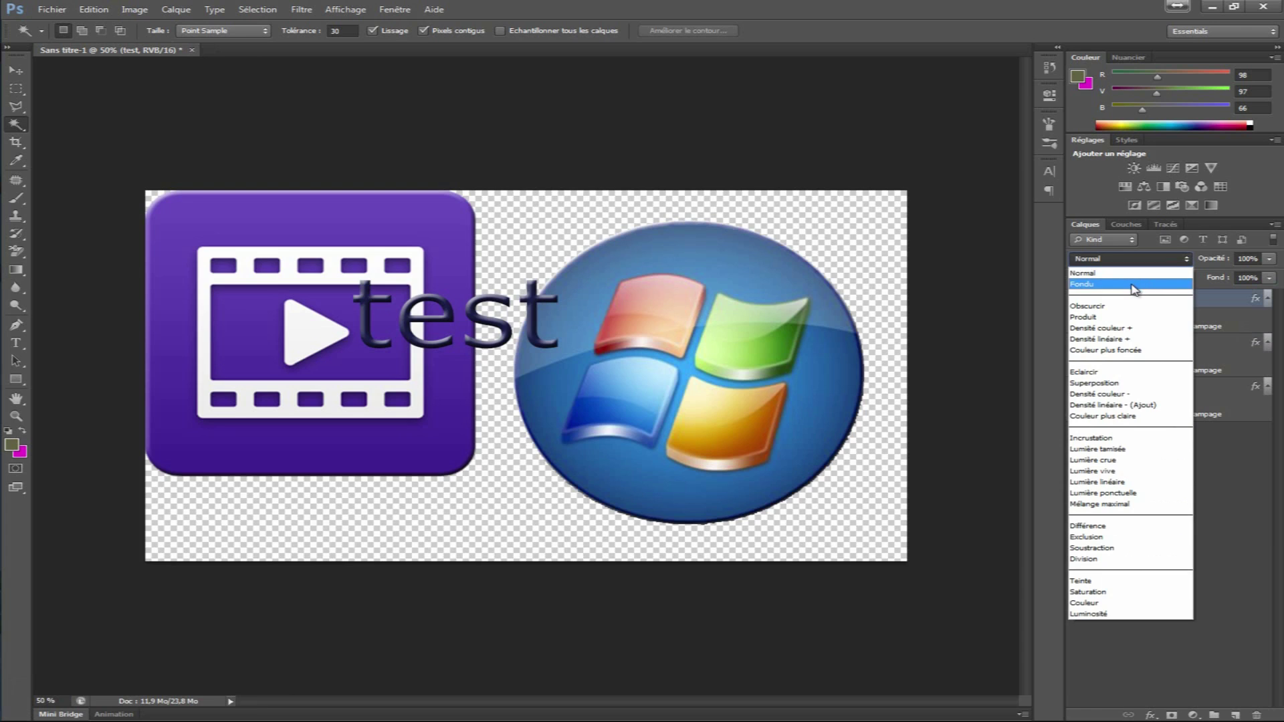
{"action": "left_click", "coordinate": [1131, 284]}
{"action": "left_click", "coordinate": [1131, 259]}
{"action": "left_click", "coordinate": [1080, 274]}
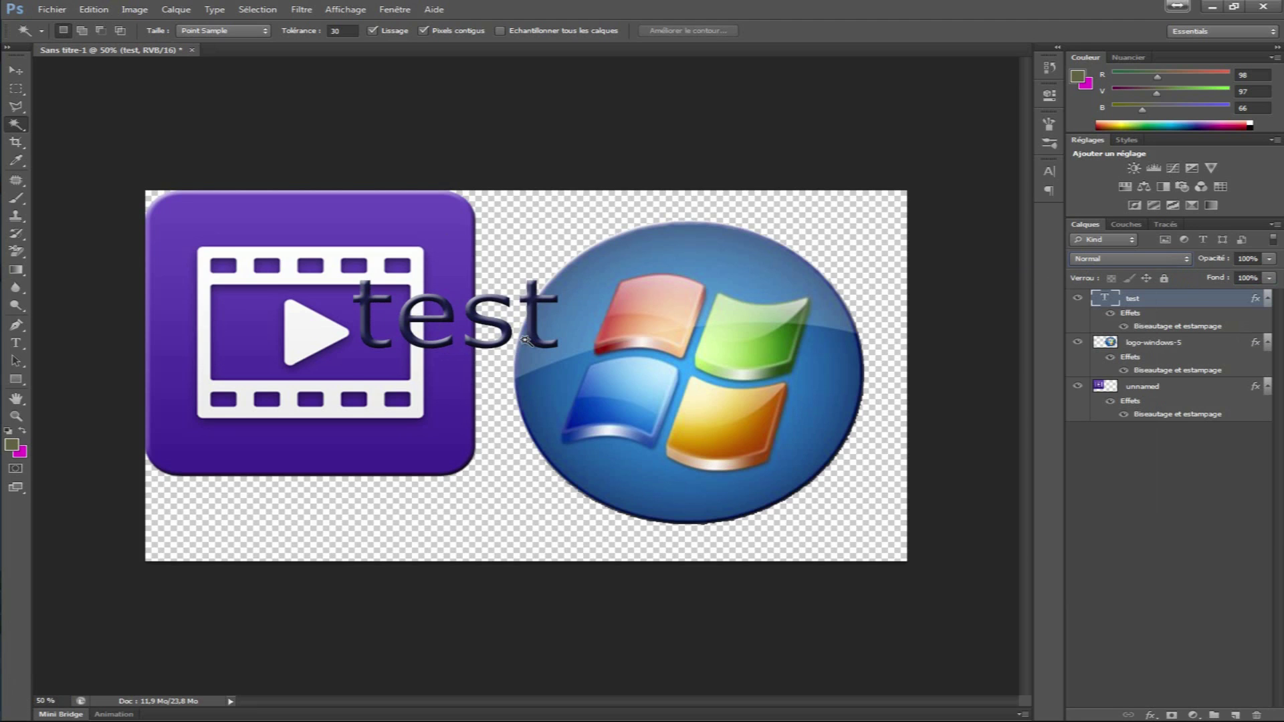
Step: Try Fondu, Obscurcir, Produit and Densité couleur + blend modes on the test text
{"action": "left_click", "coordinate": [1130, 260]}
{"action": "left_click", "coordinate": [1133, 284]}
{"action": "left_click", "coordinate": [1128, 263]}
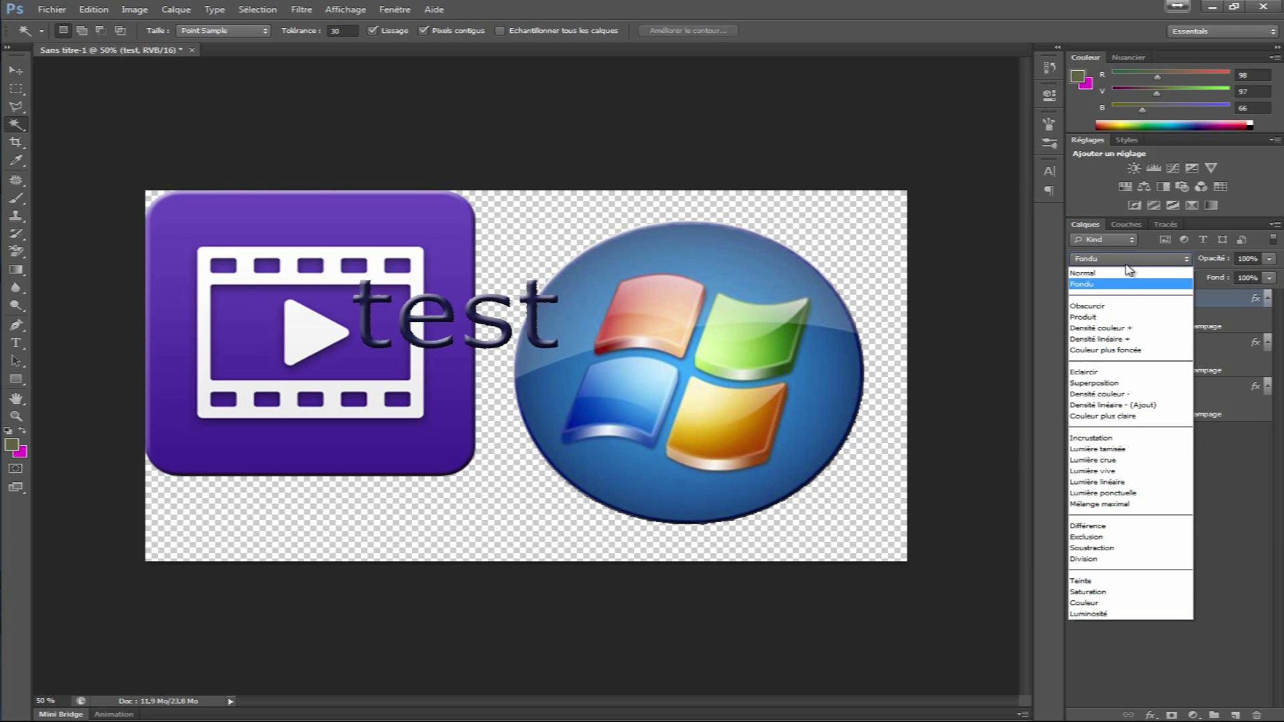
{"action": "left_click", "coordinate": [1129, 307]}
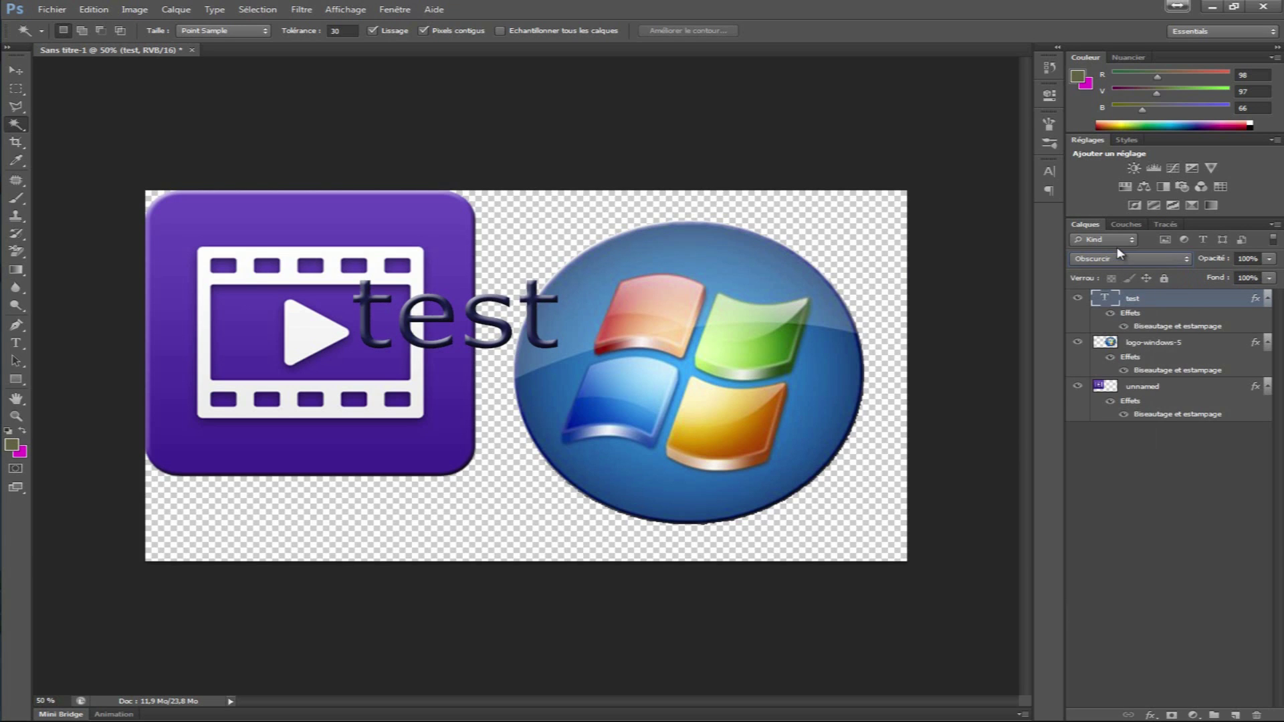
{"action": "left_click", "coordinate": [1122, 260]}
{"action": "left_click", "coordinate": [1134, 321]}
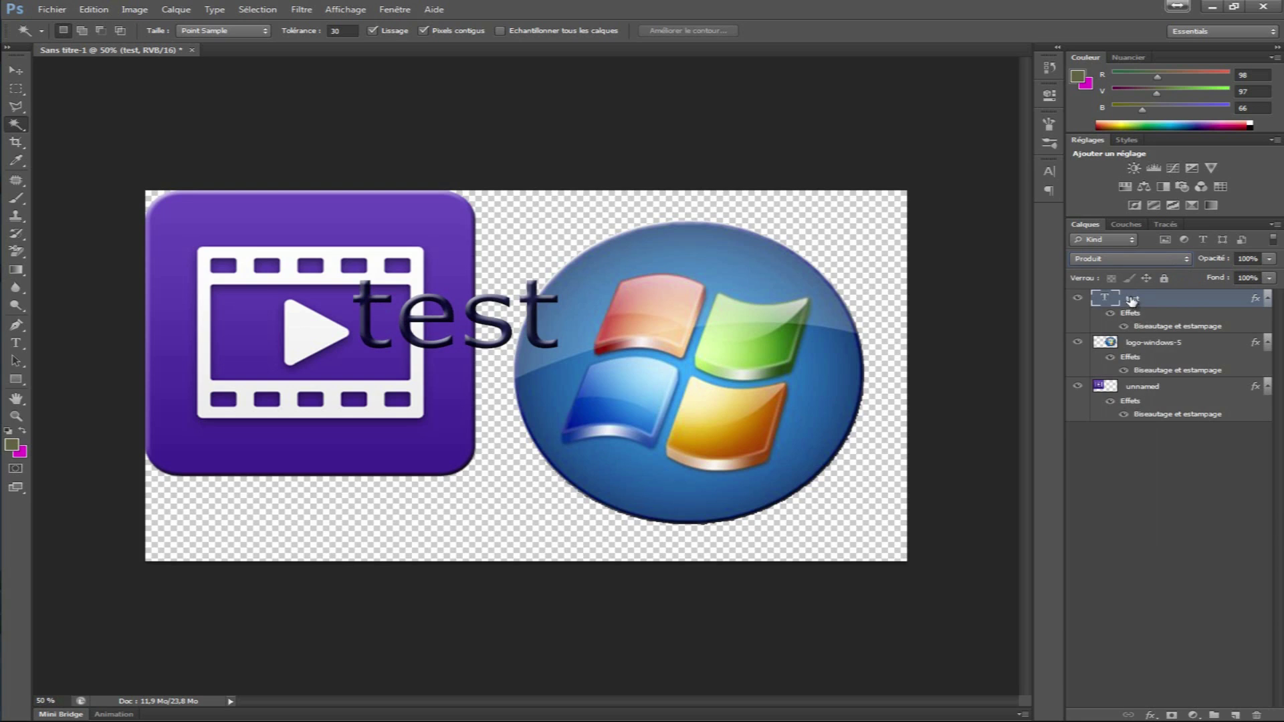
{"action": "left_click", "coordinate": [1118, 259]}
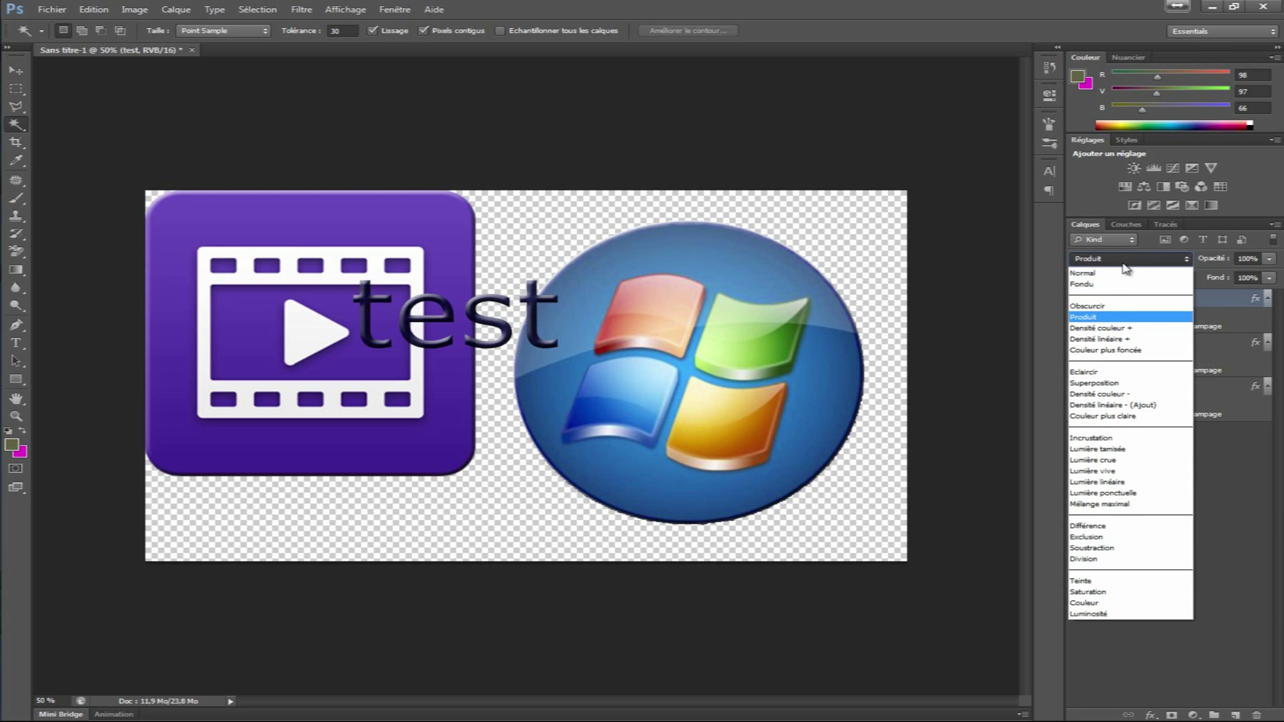
{"action": "left_click", "coordinate": [1133, 330]}
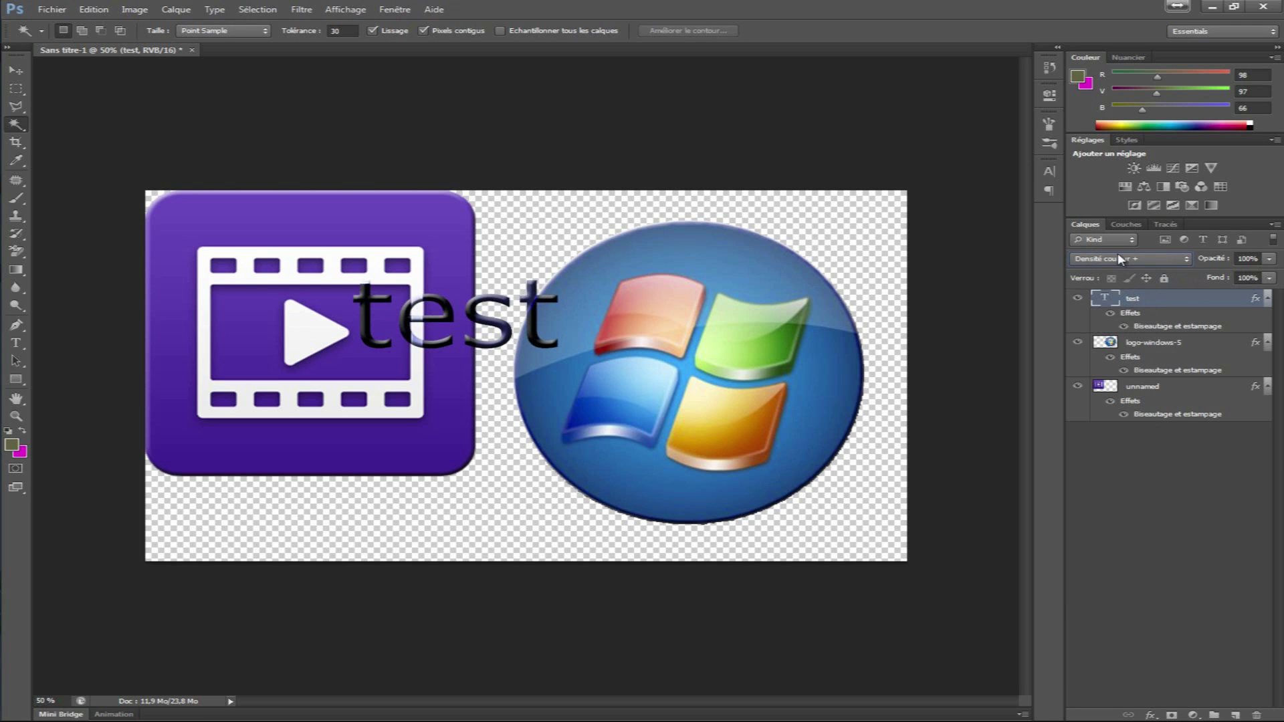
Step: Try Densité linéaire +, Couleur plus foncée, Eclaircir and Superposition blending on the text
{"action": "left_click", "coordinate": [1135, 264]}
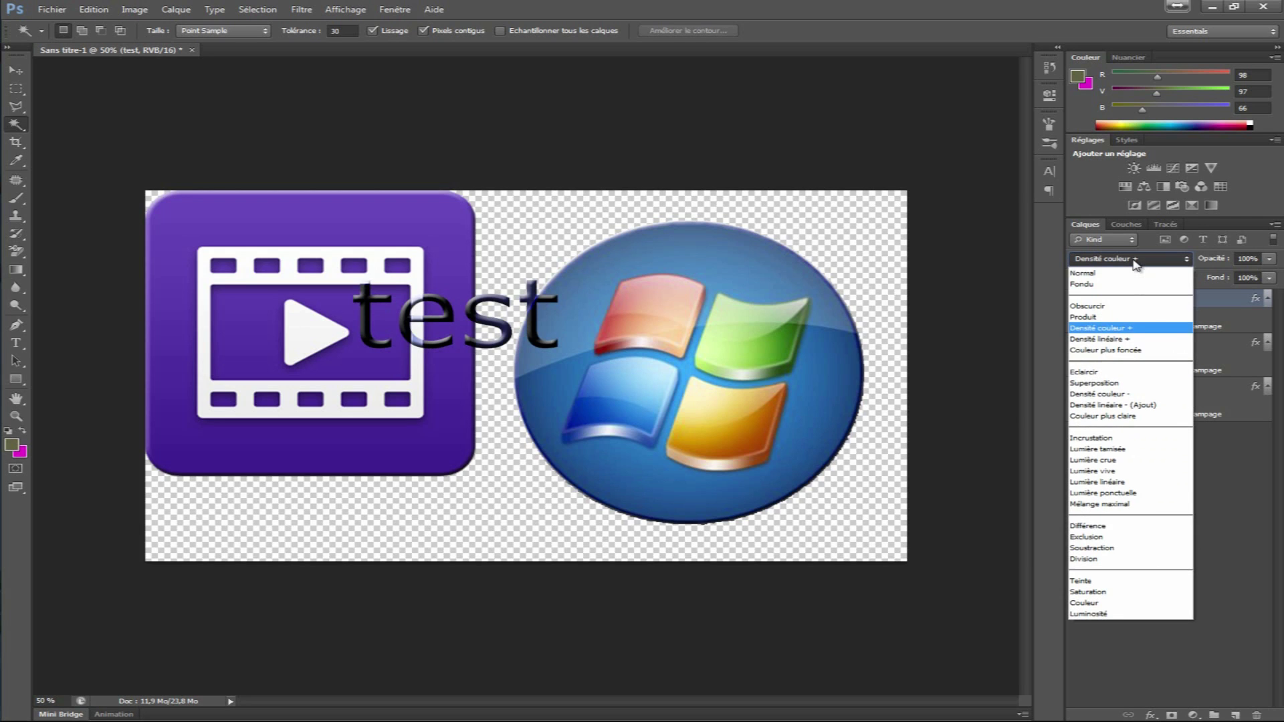
{"action": "left_click", "coordinate": [1132, 339]}
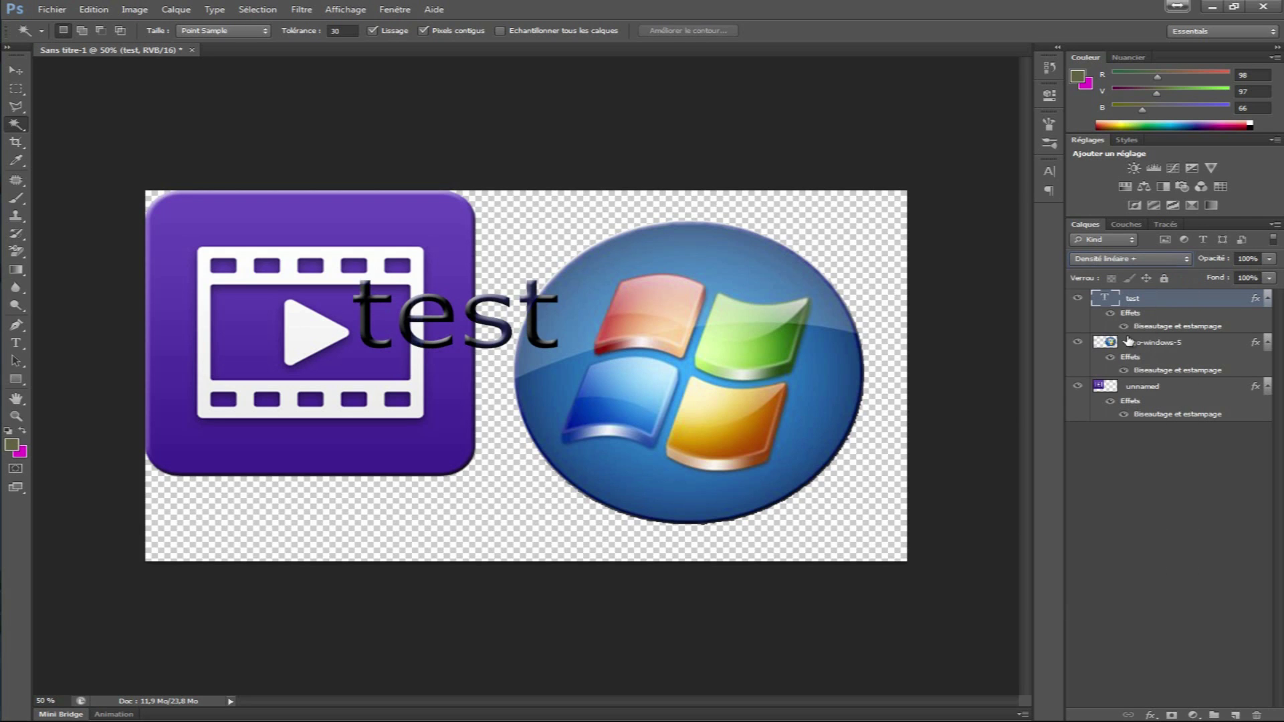
{"action": "left_click", "coordinate": [1122, 262]}
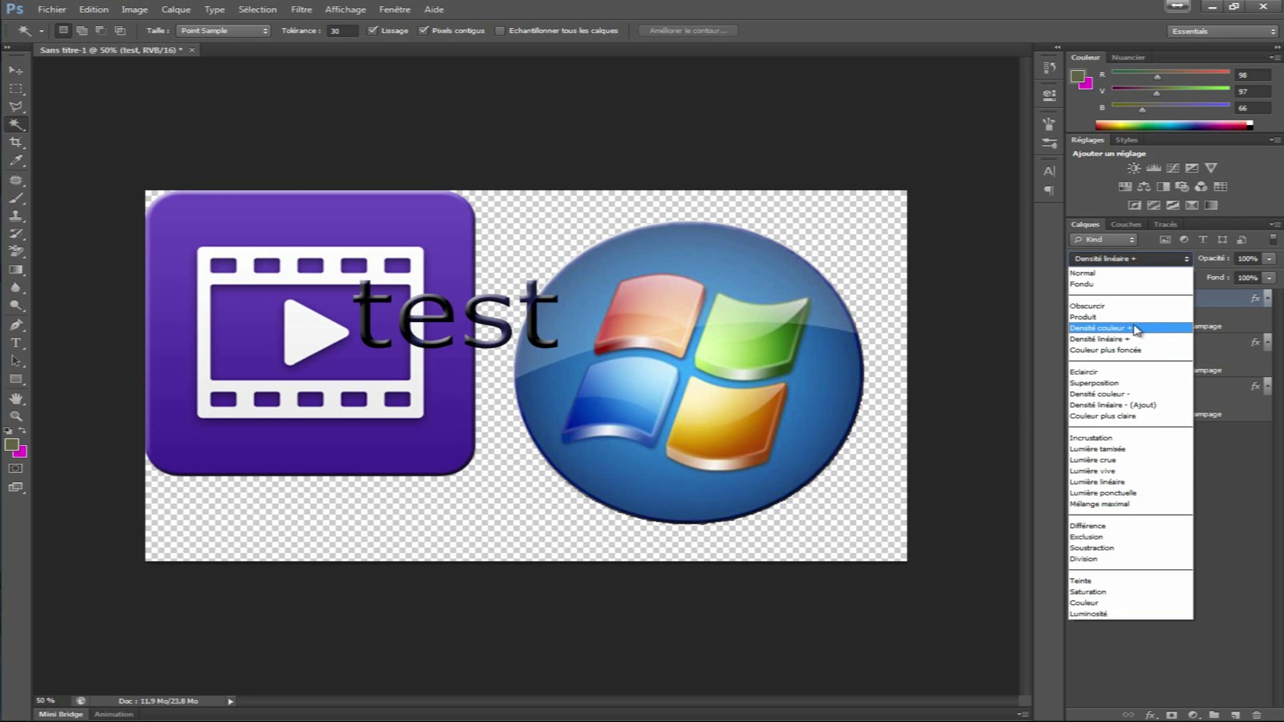
{"action": "left_click", "coordinate": [1141, 350]}
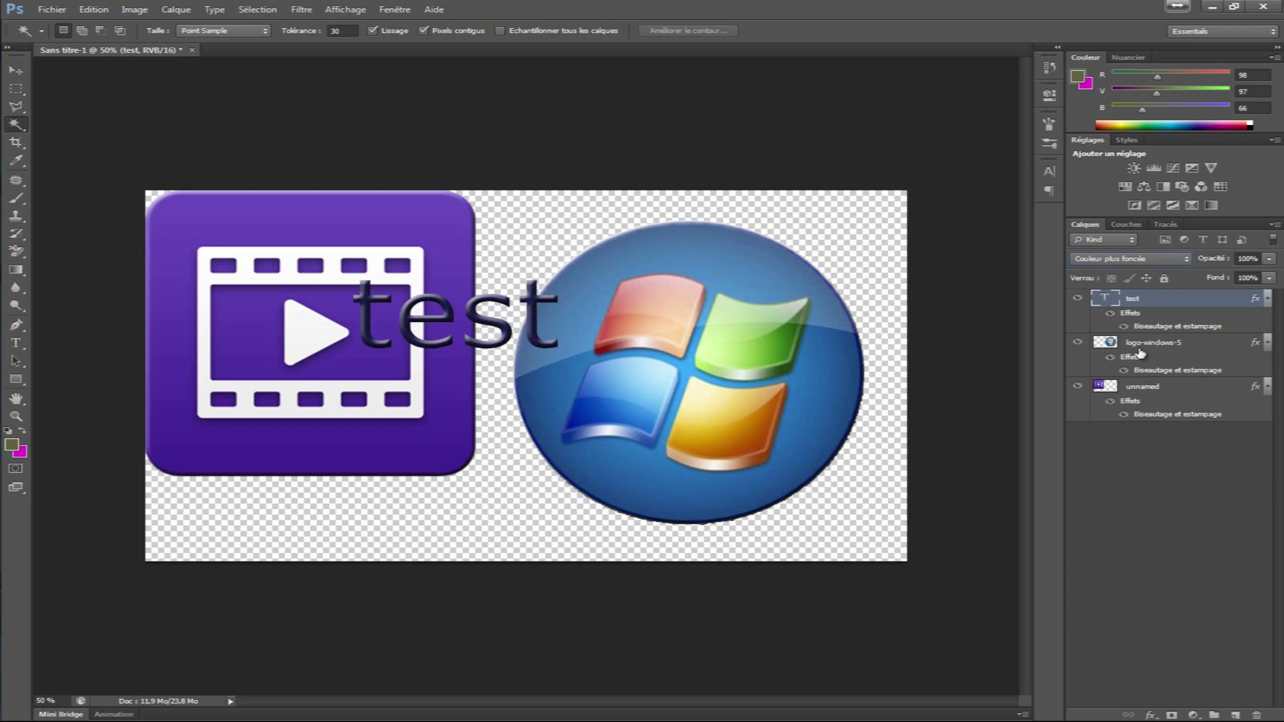
{"action": "left_click", "coordinate": [1122, 256]}
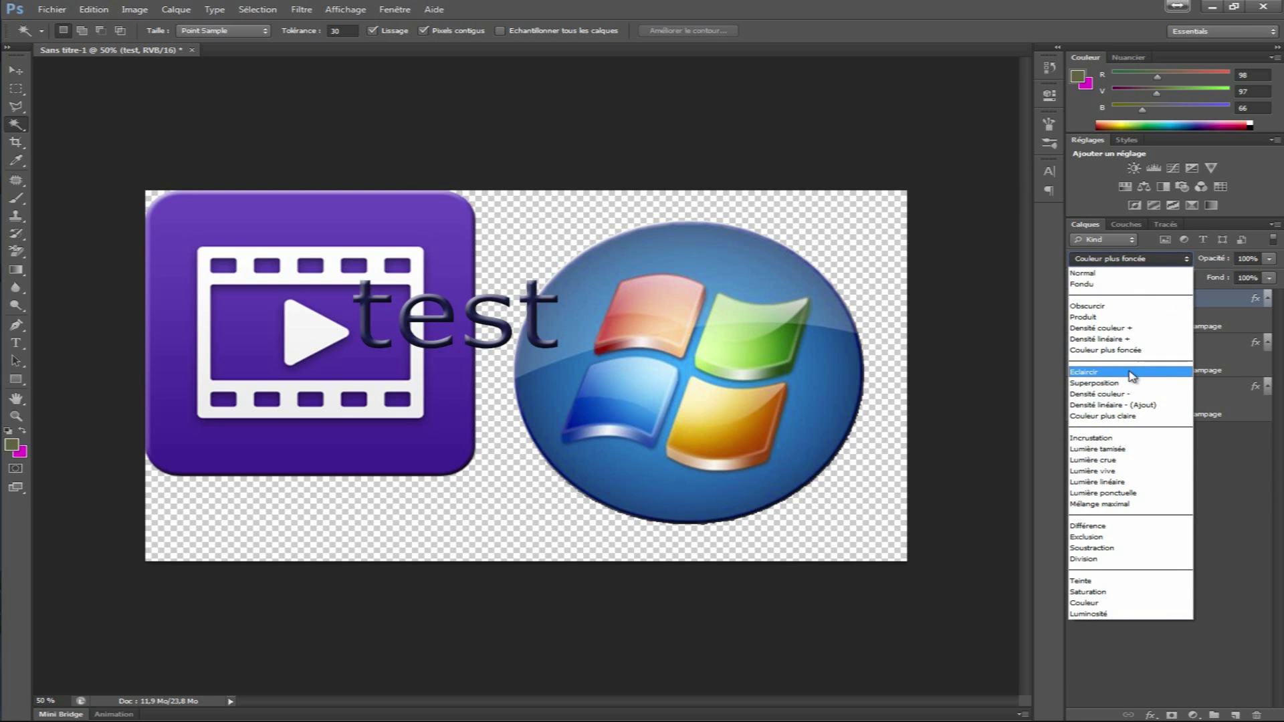
{"action": "left_click", "coordinate": [1132, 372]}
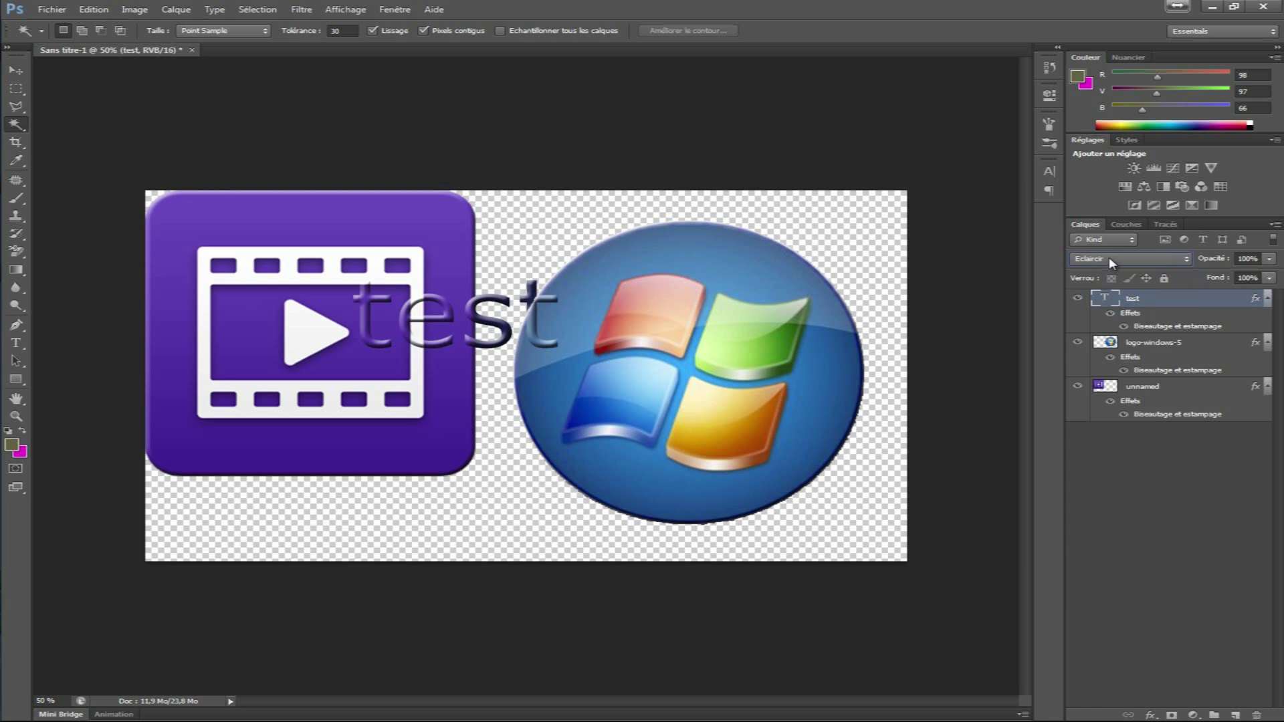
{"action": "left_click", "coordinate": [1109, 258]}
{"action": "left_click", "coordinate": [1130, 386]}
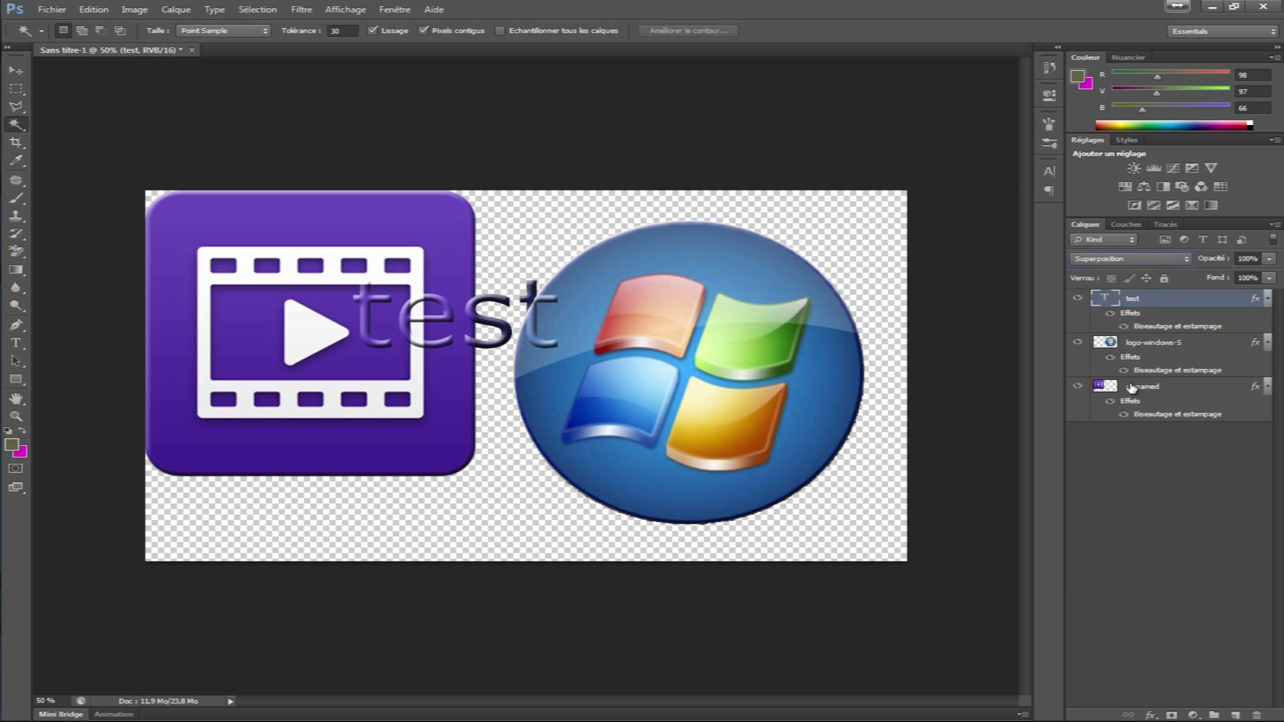
Step: Try Densité linéaire - (Ajout) and Couleur plus claire blending on the test text
{"action": "left_click", "coordinate": [1128, 259]}
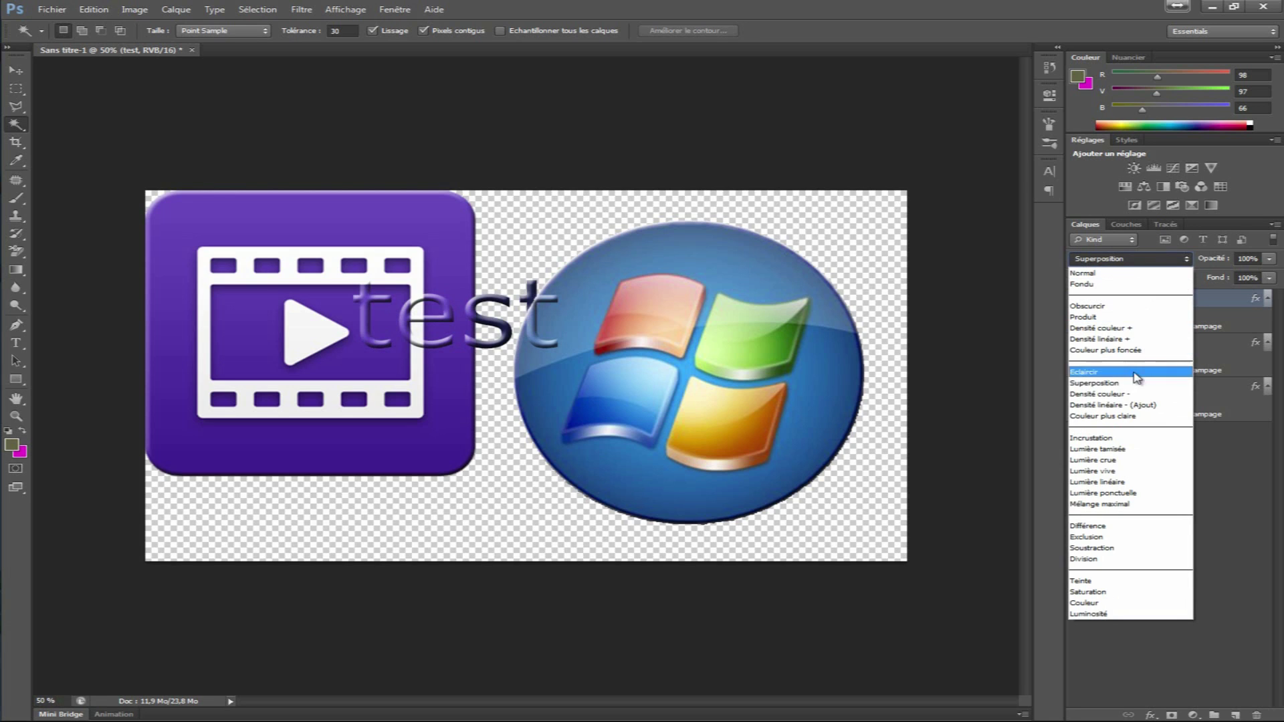
{"action": "left_click", "coordinate": [1137, 414]}
{"action": "left_click", "coordinate": [1117, 261]}
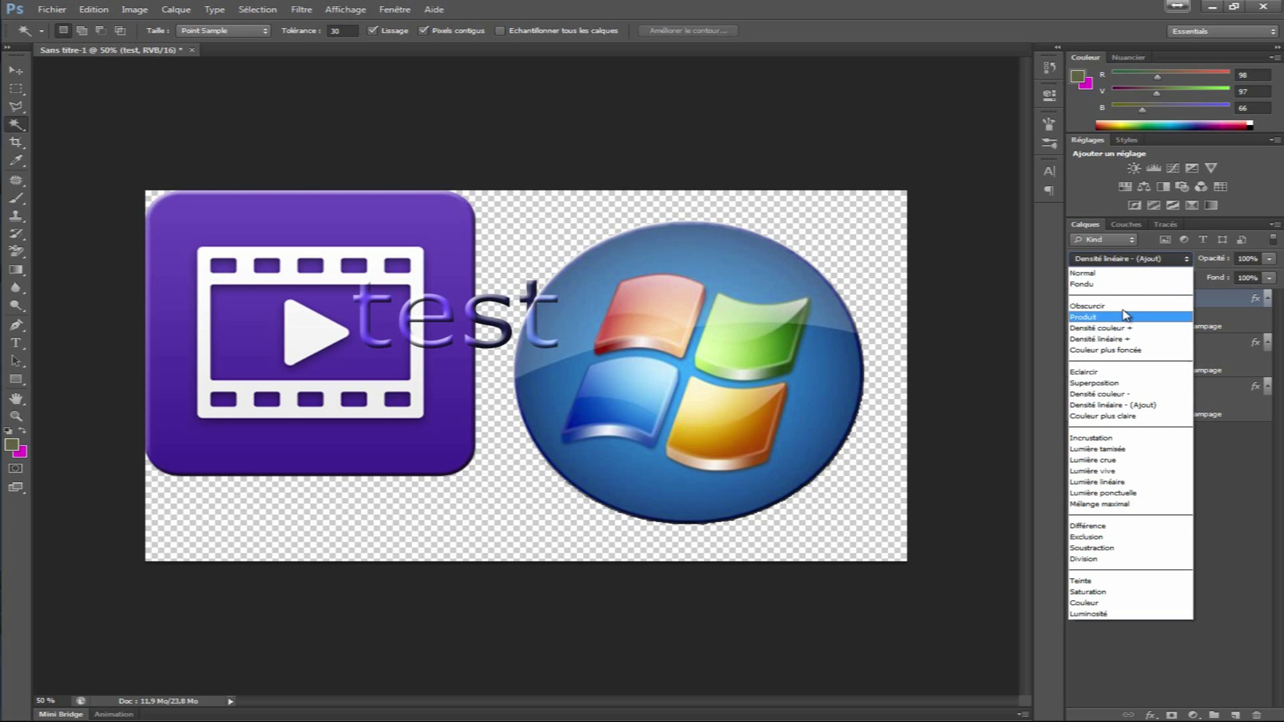
{"action": "left_click", "coordinate": [1127, 408]}
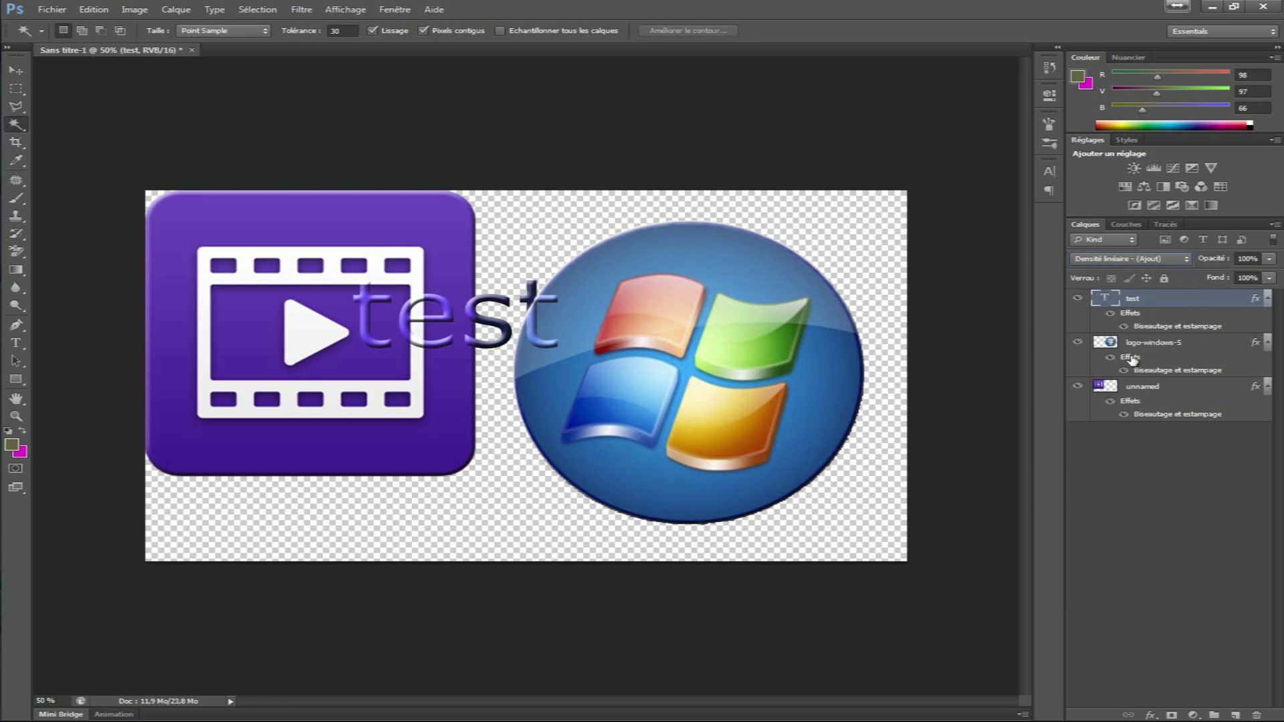
{"action": "left_click", "coordinate": [1121, 263]}
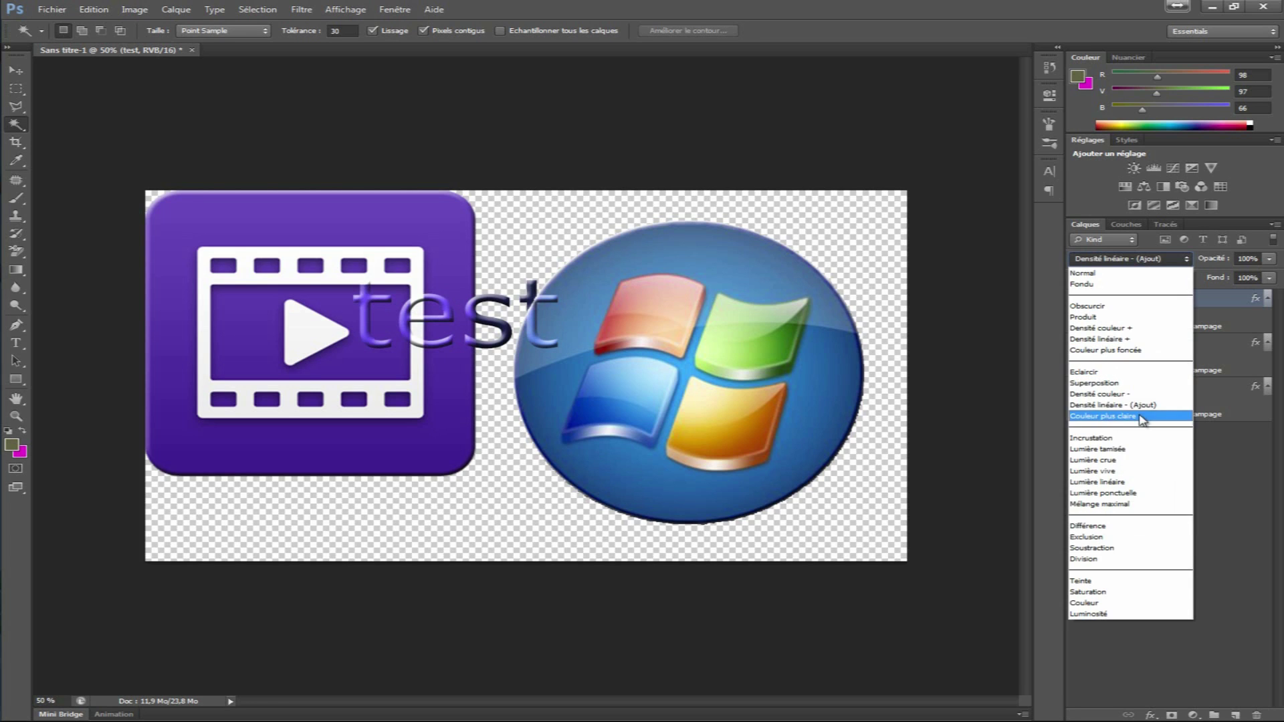
{"action": "left_click", "coordinate": [1130, 403]}
Step: Try Incrustation, Lumière tamisée, Lumière crue and Lumière vive blending on the test text
{"action": "left_click", "coordinate": [1137, 259]}
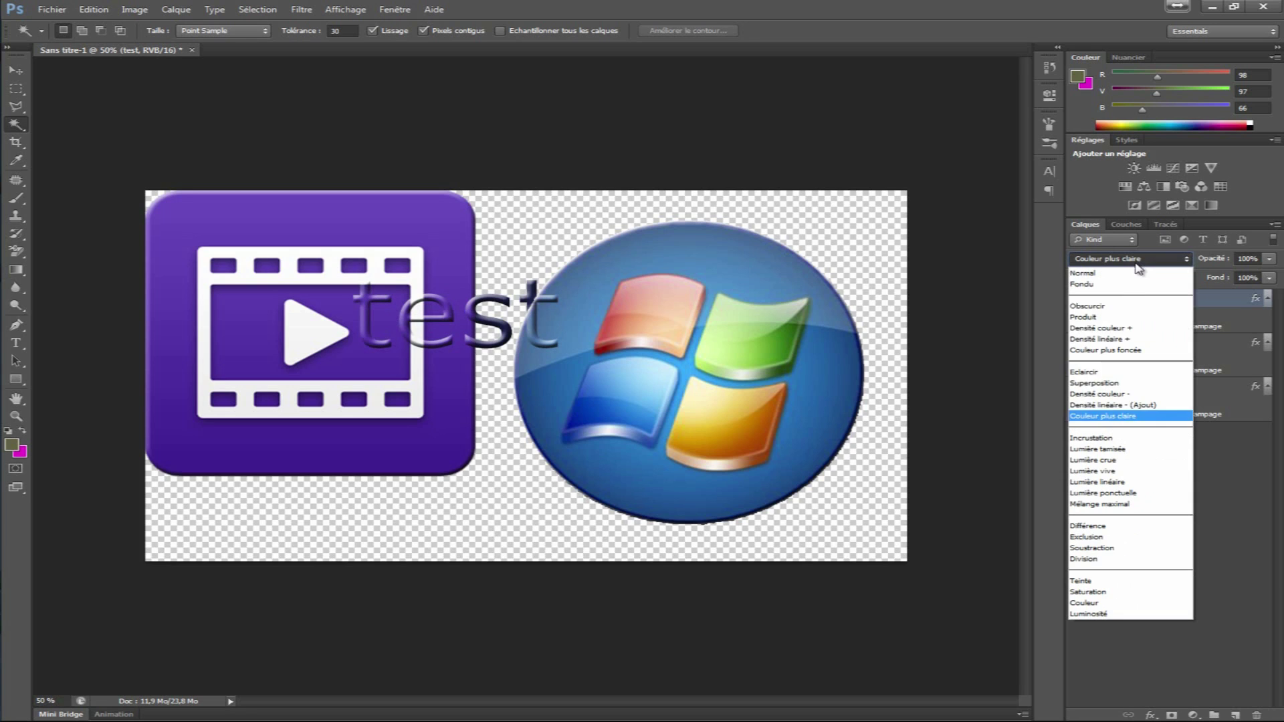
{"action": "left_click", "coordinate": [1137, 438]}
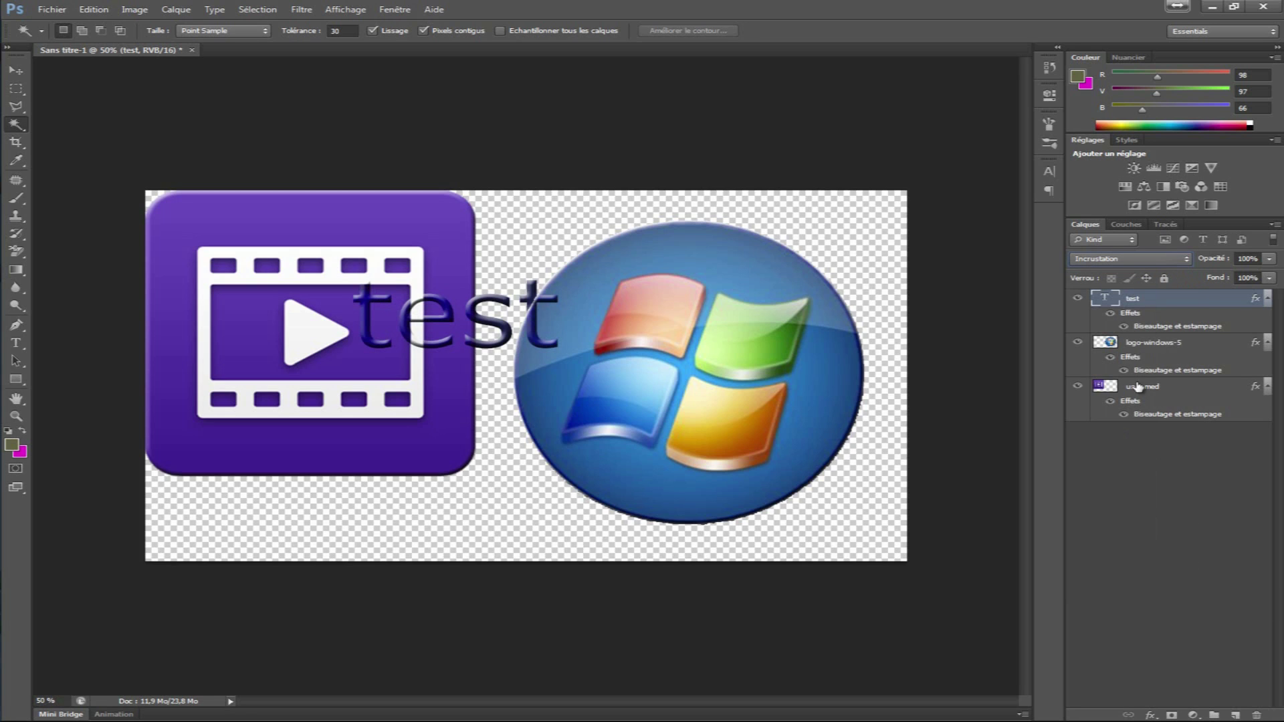
{"action": "left_click", "coordinate": [1127, 261]}
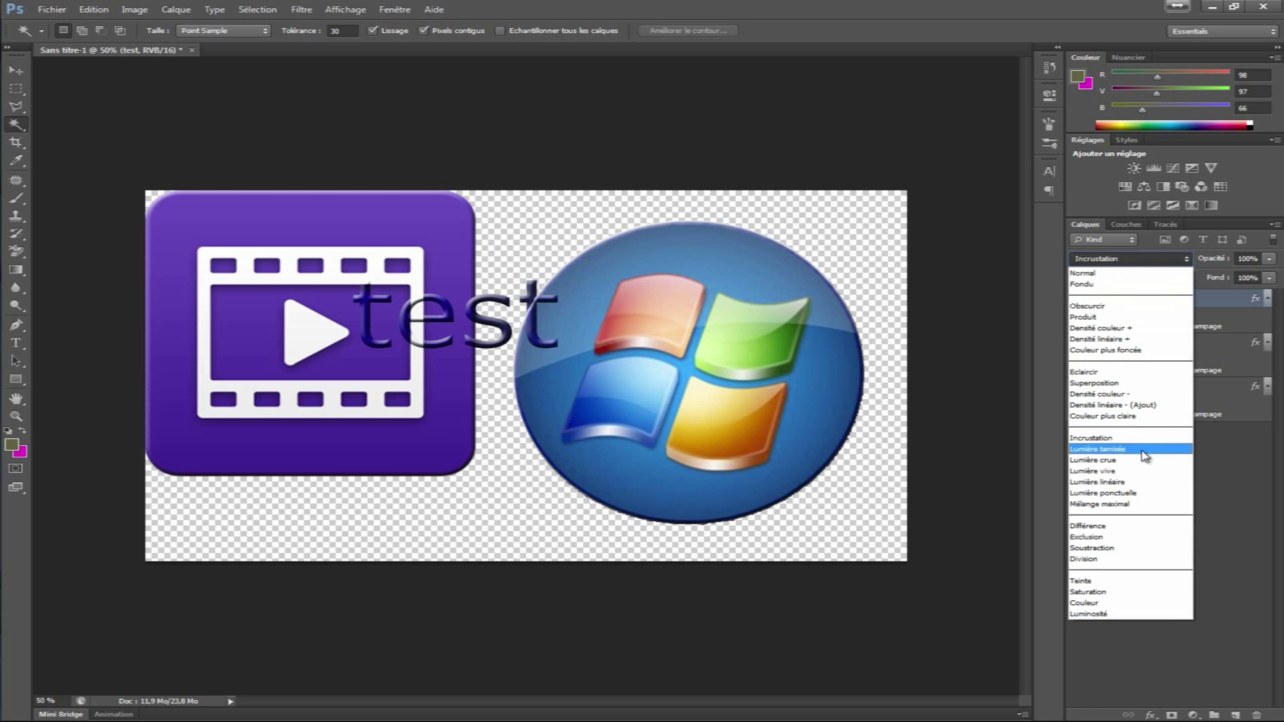
{"action": "left_click", "coordinate": [1145, 449]}
{"action": "left_click", "coordinate": [1132, 265]}
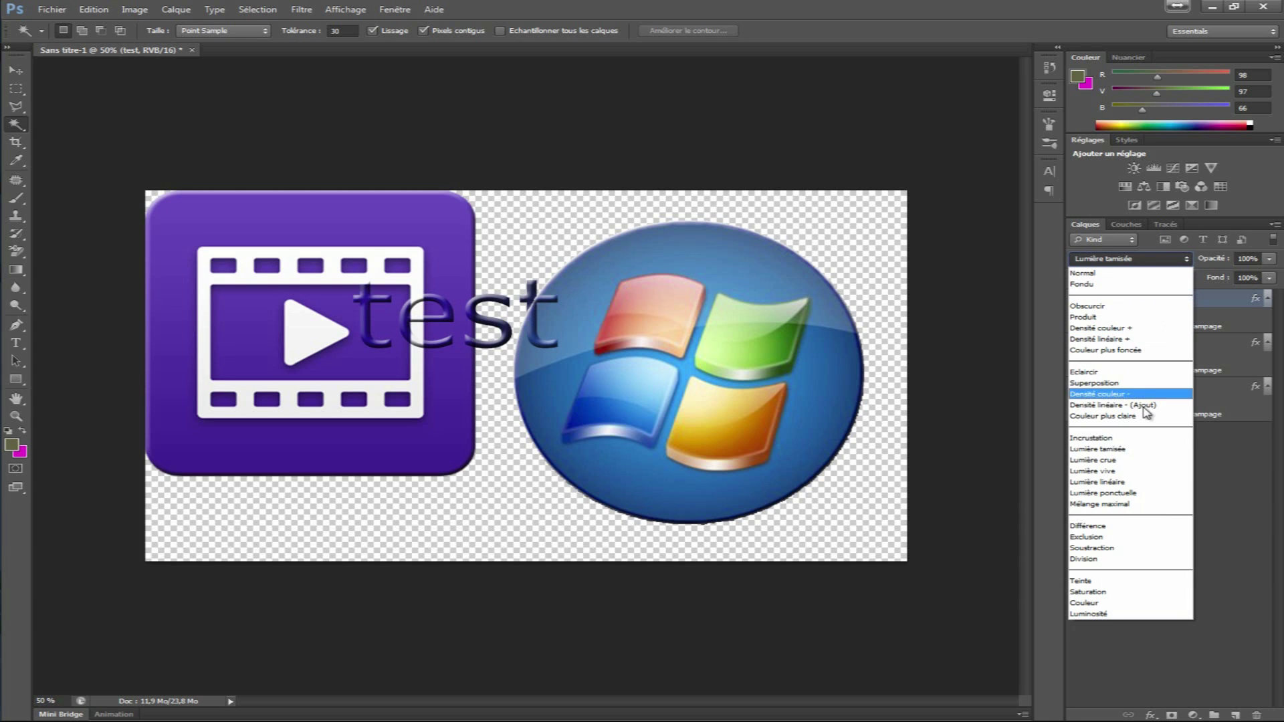
{"action": "left_click", "coordinate": [1142, 459]}
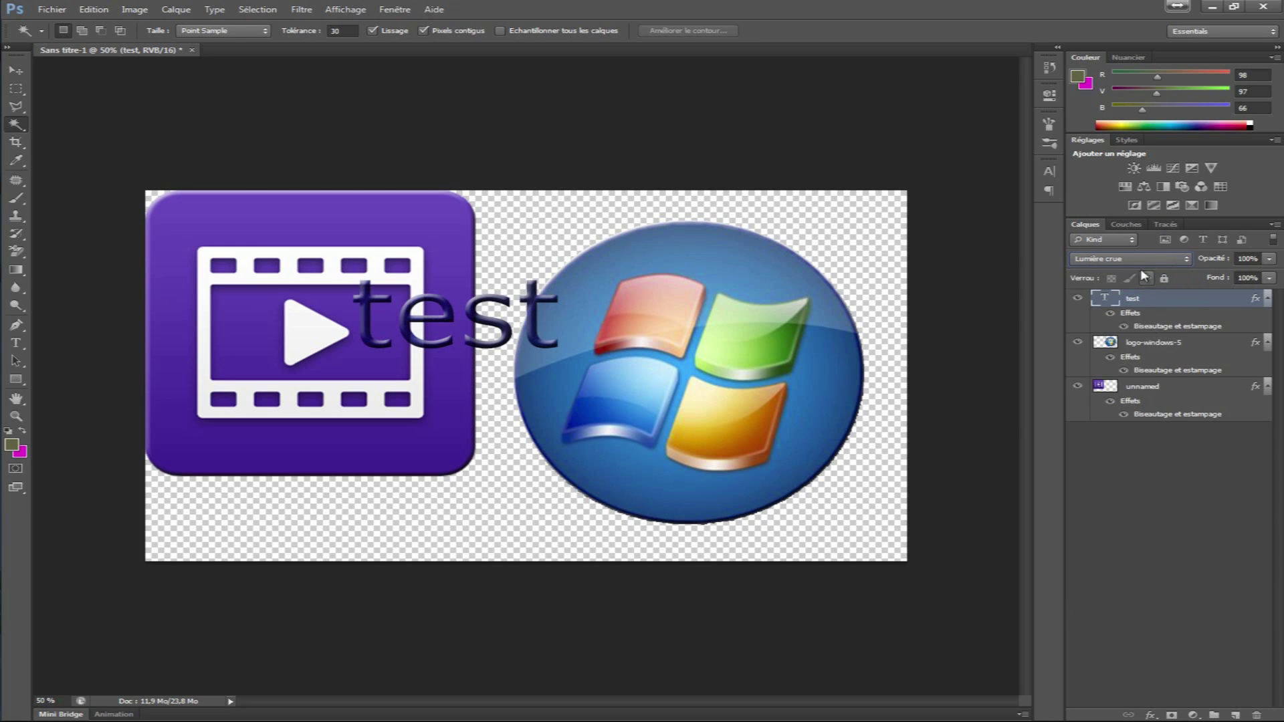
{"action": "left_click", "coordinate": [1145, 259]}
{"action": "left_click", "coordinate": [1145, 472]}
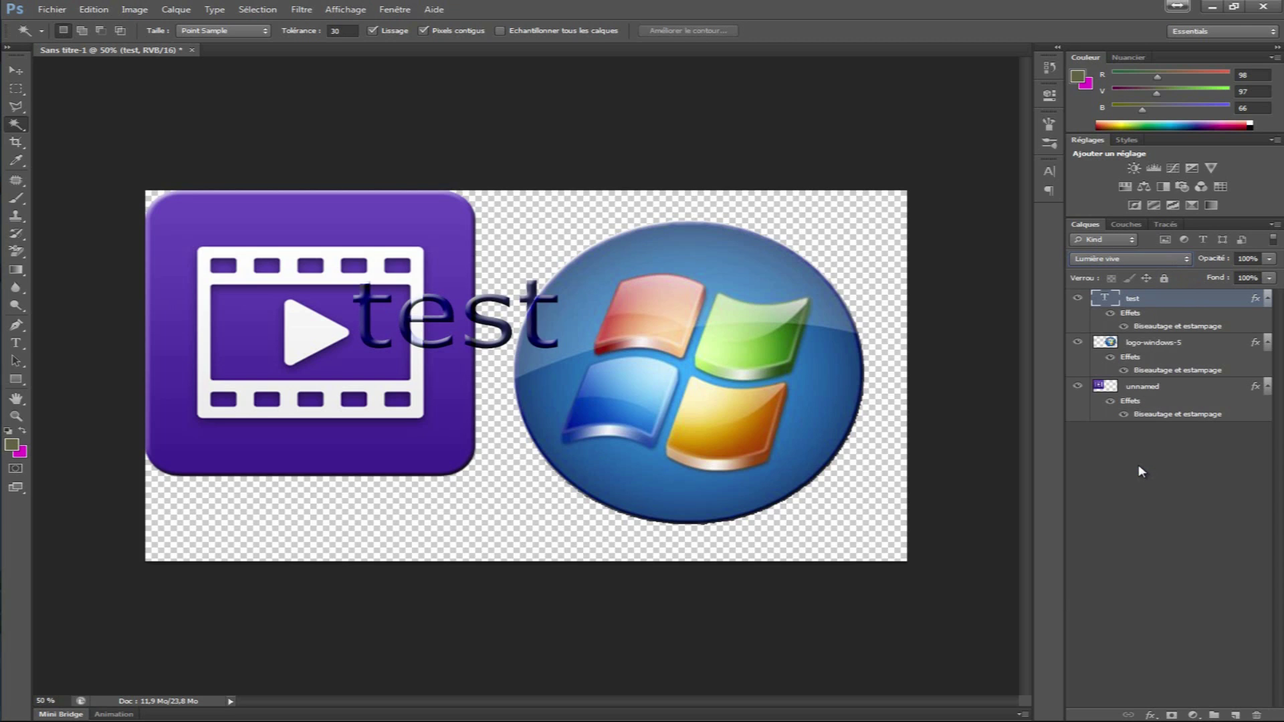
Step: Step through Lumière linéaire, Exclusion, Teinte and Luminosité, return to Normal, and deselect
{"action": "key", "text": "Down"}
{"action": "key", "text": "Down"}
{"action": "key", "text": "Down"}
{"action": "key", "text": "Down"}
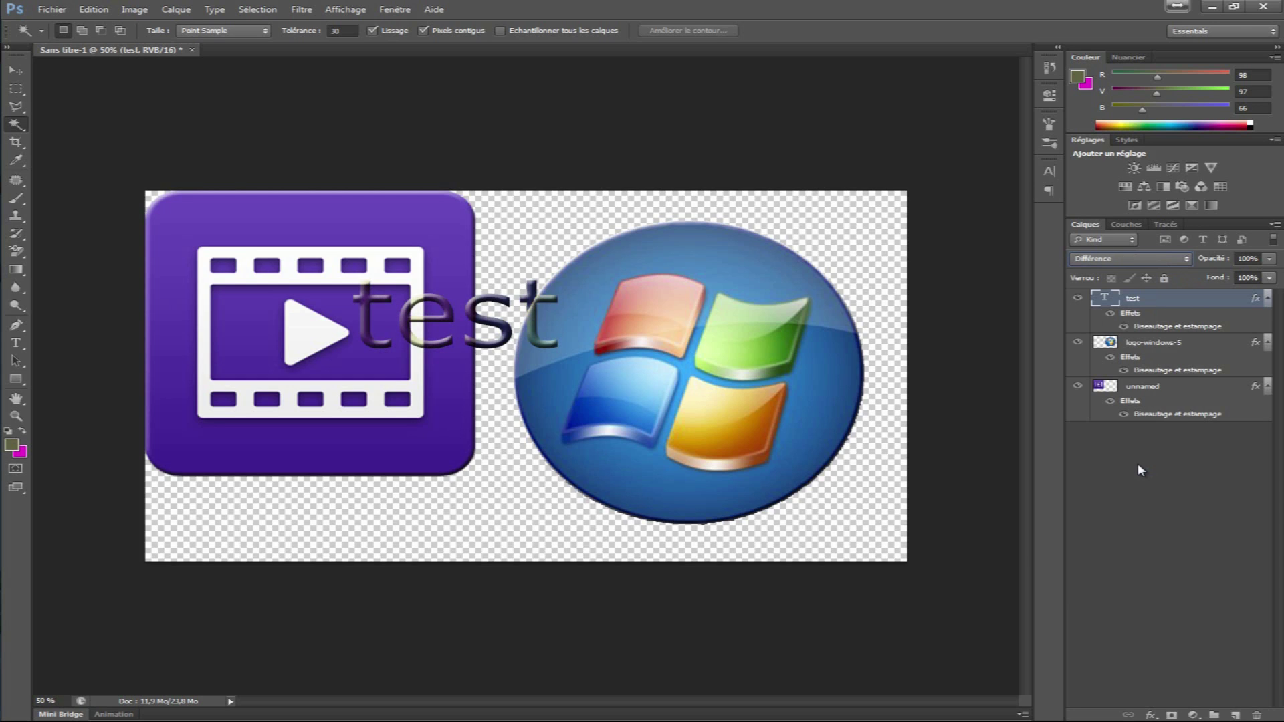
{"action": "key", "text": "Down"}
{"action": "key", "text": "Down"}
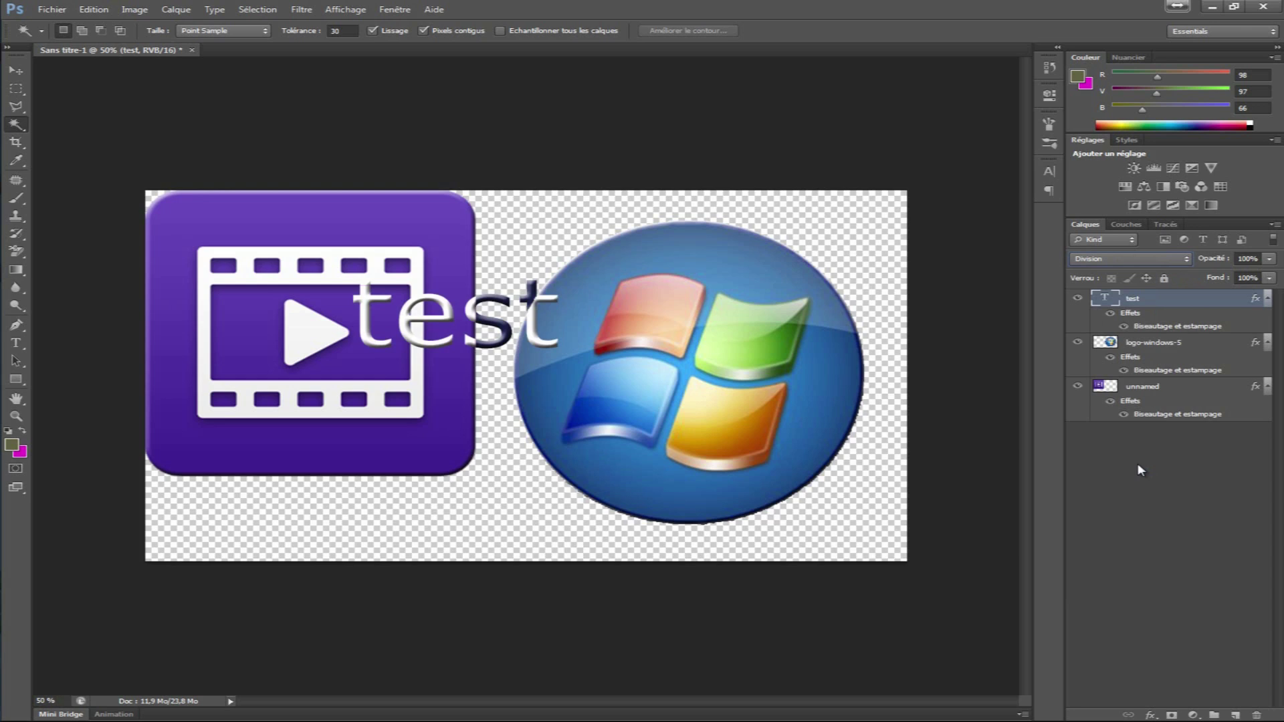
{"action": "key", "text": "Down"}
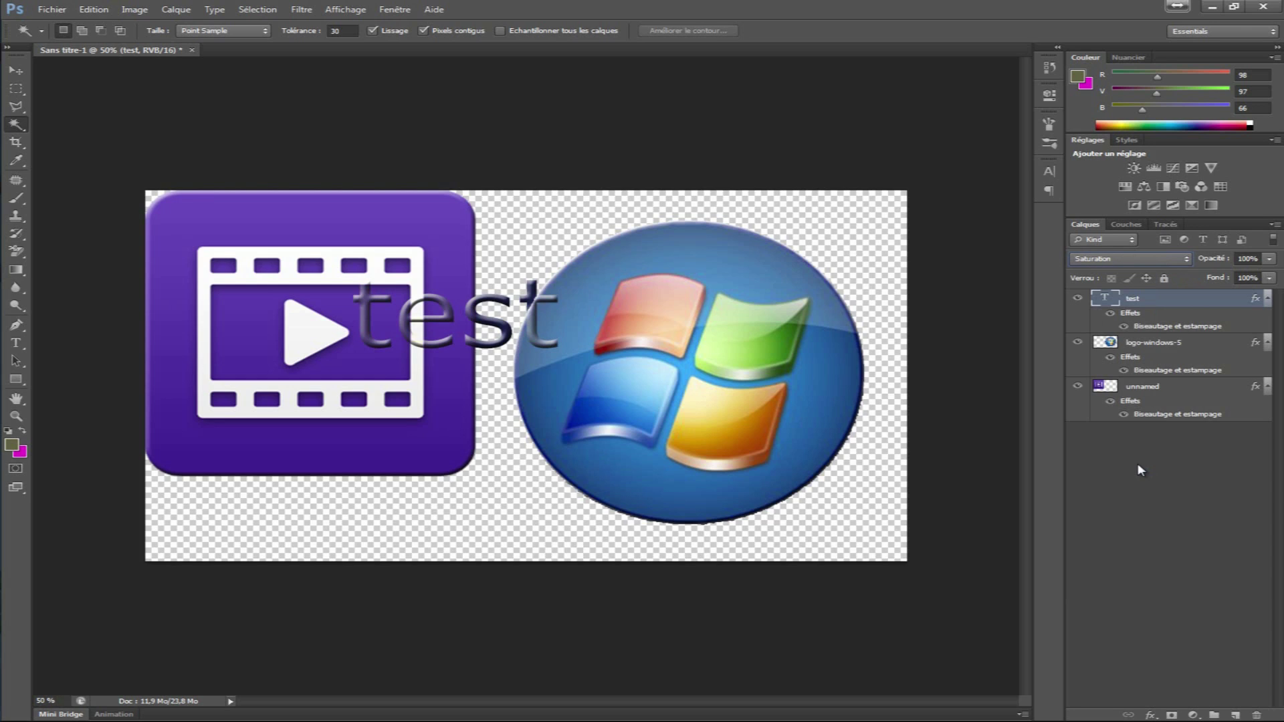
{"action": "key", "text": "Down"}
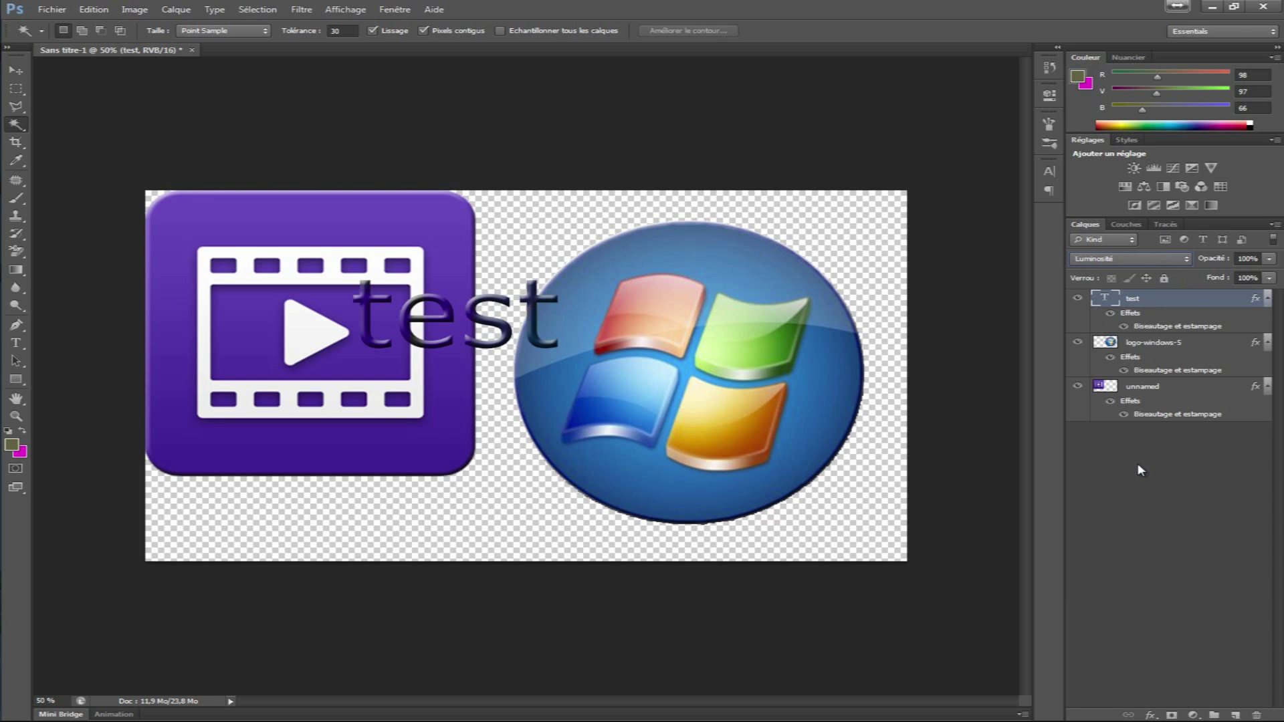
{"action": "key", "text": "Down"}
{"action": "left_click", "coordinate": [1177, 260]}
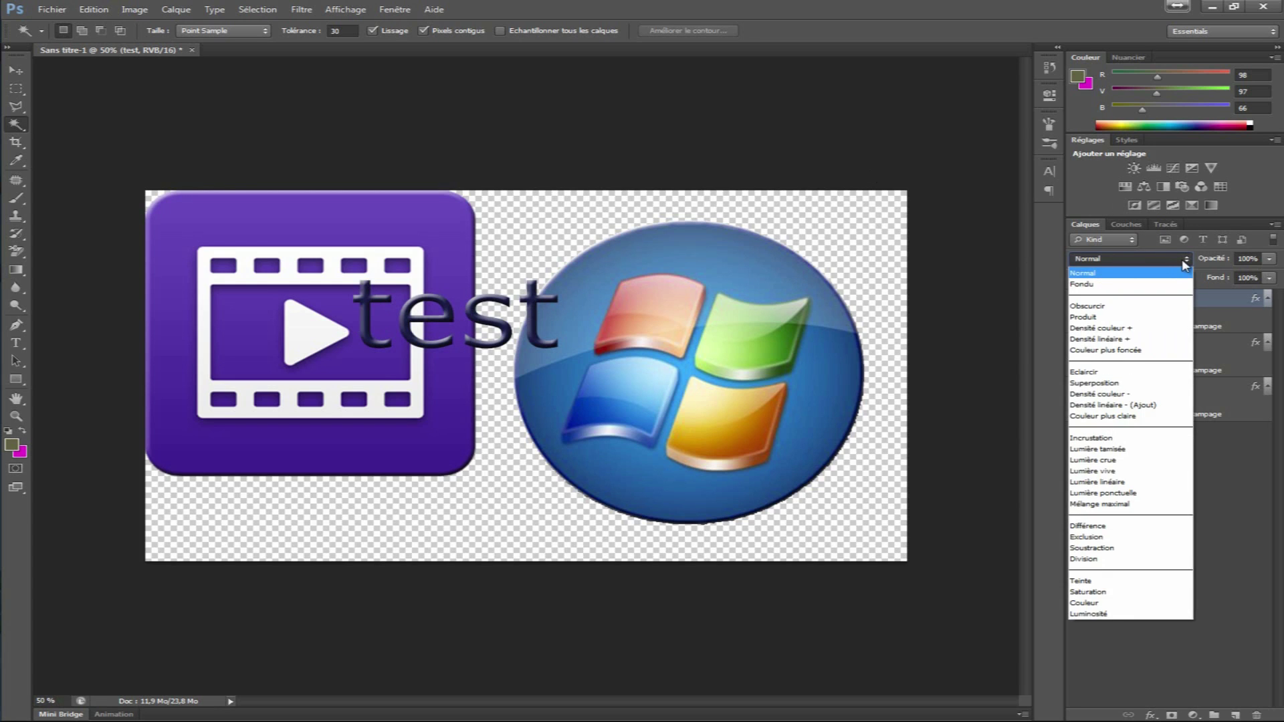
{"action": "left_click", "coordinate": [1181, 258]}
{"action": "left_click", "coordinate": [1129, 472]}
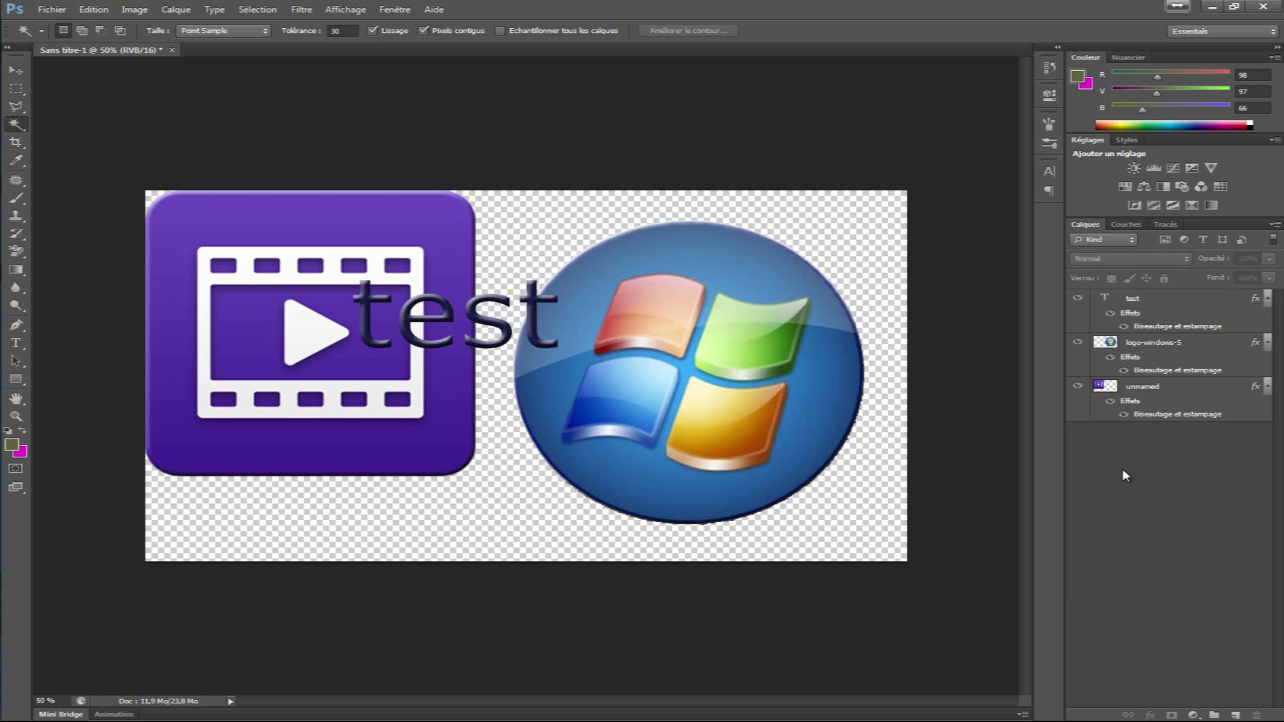
Step: Add a Luminosité/Contraste adjustment layer above logo-windows-5 with brightness 87 and contrast 27
{"action": "left_click", "coordinate": [1150, 343]}
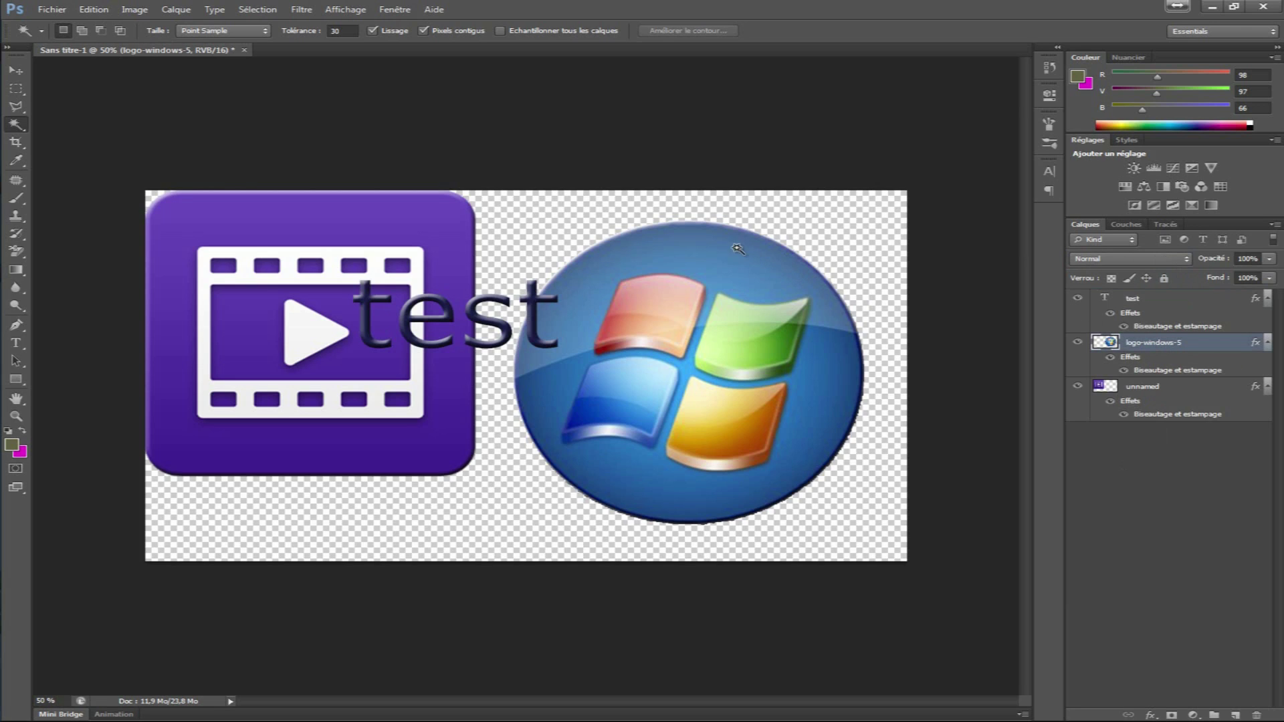
{"action": "left_click", "coordinate": [173, 10]}
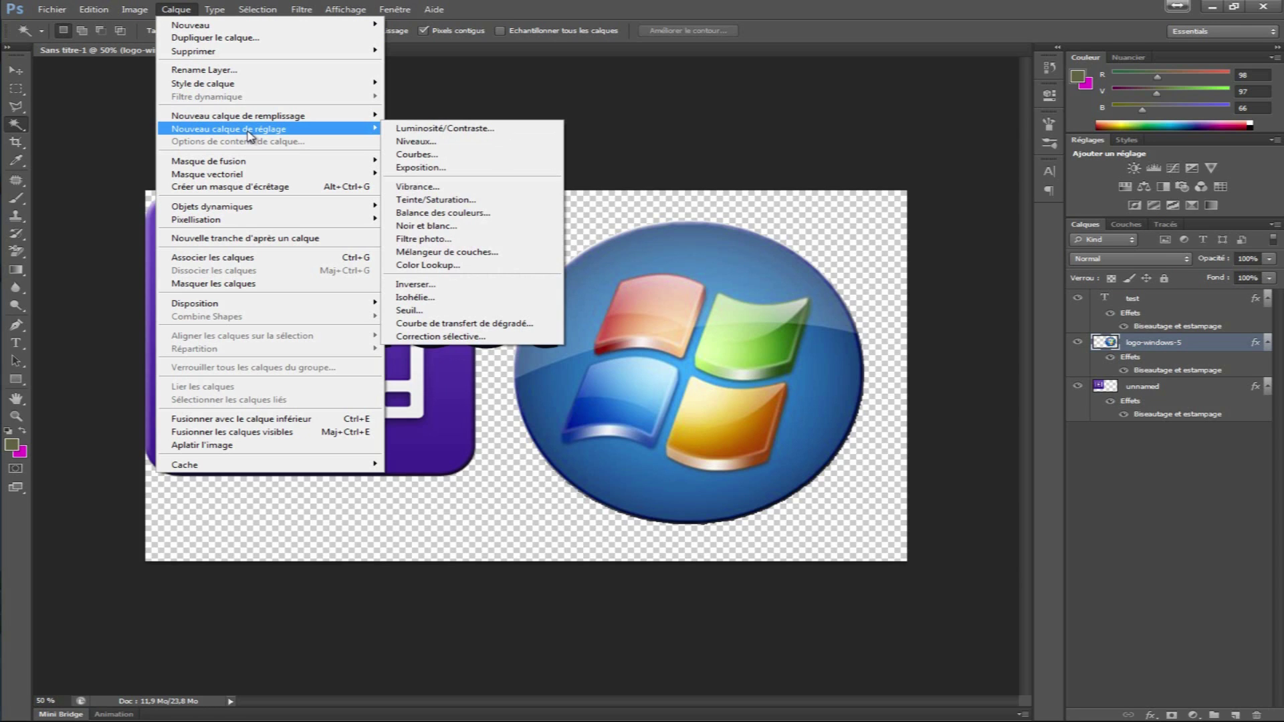
{"action": "mouse_move", "coordinate": [228, 129]}
{"action": "left_click", "coordinate": [176, 9]}
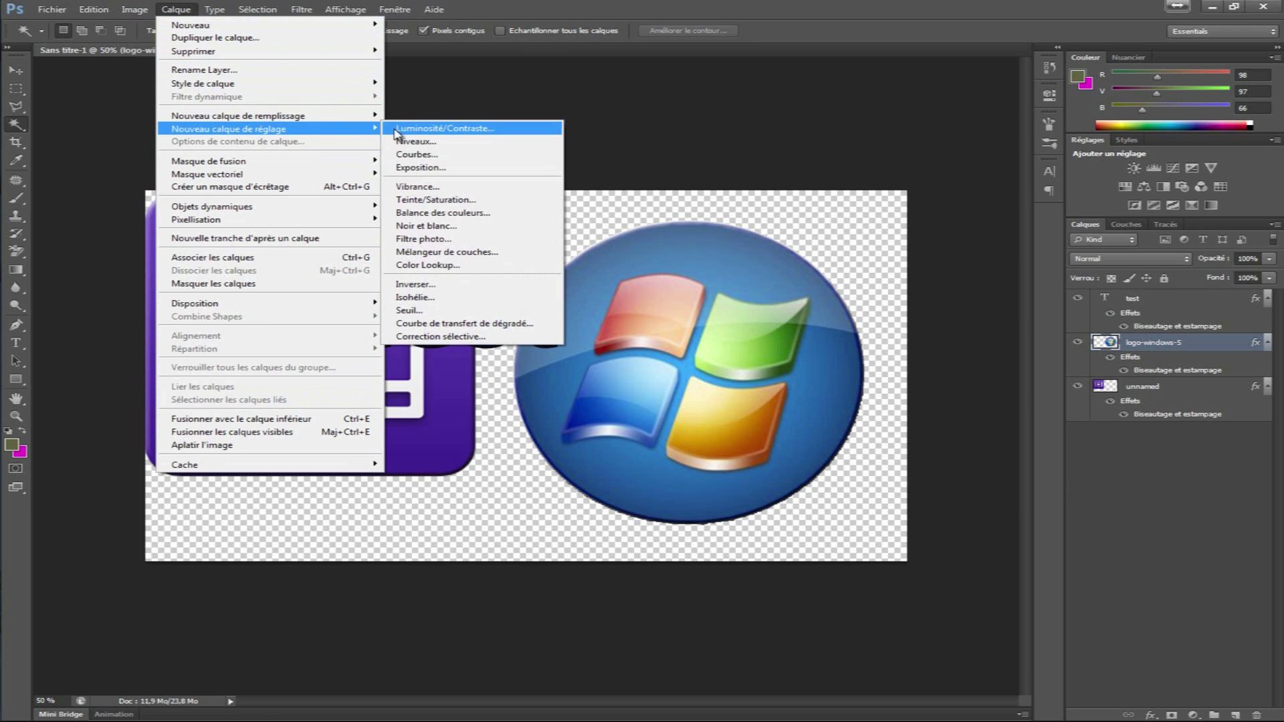
{"action": "left_click", "coordinate": [396, 132]}
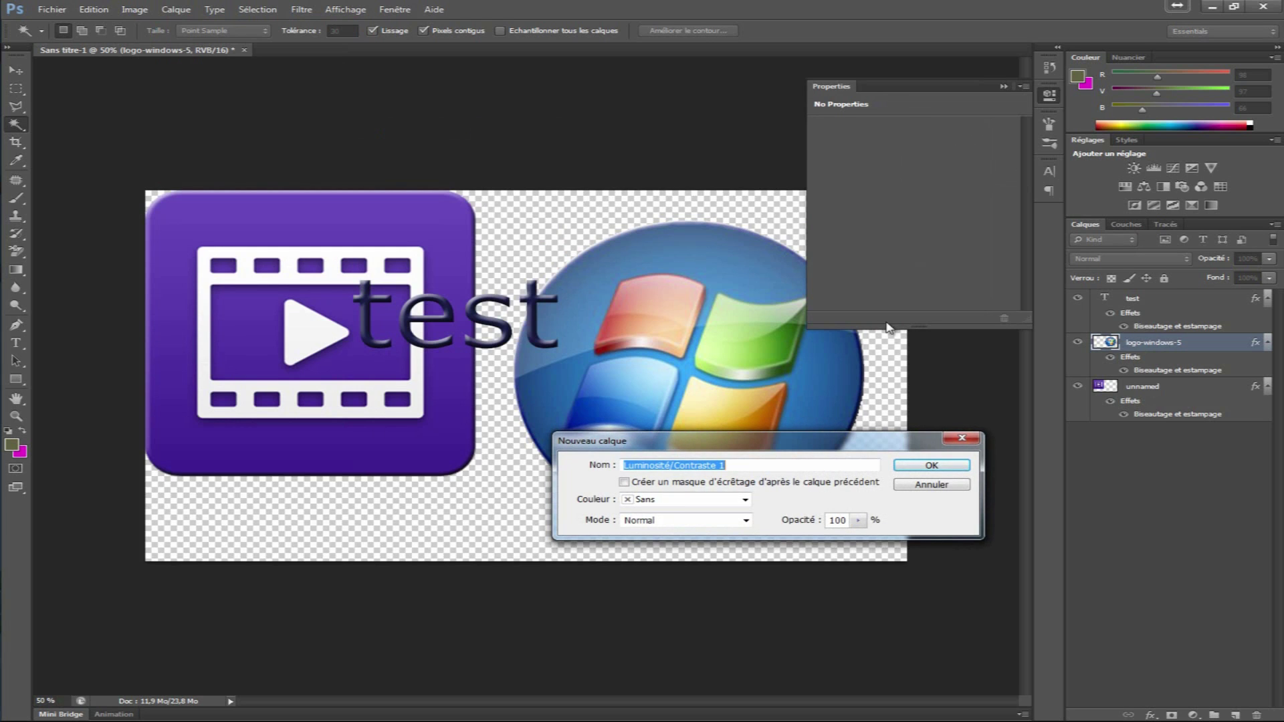
{"action": "left_click", "coordinate": [943, 466]}
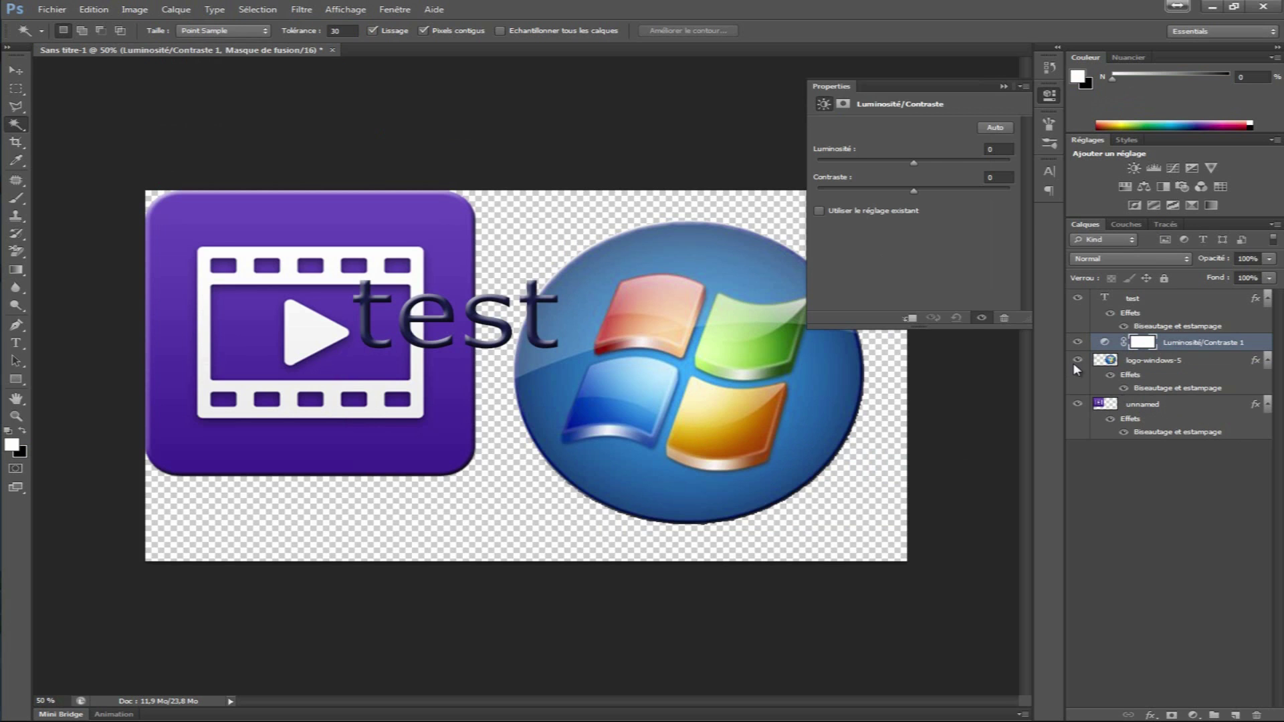
{"action": "mouse_move", "coordinate": [913, 162]}
{"action": "left_mouse_down"}
{"action": "mouse_move", "coordinate": [970, 162]}
{"action": "mouse_move", "coordinate": [909, 190]}
{"action": "mouse_move", "coordinate": [940, 192]}
{"action": "mouse_move", "coordinate": [972, 168]}
{"action": "left_mouse_up"}
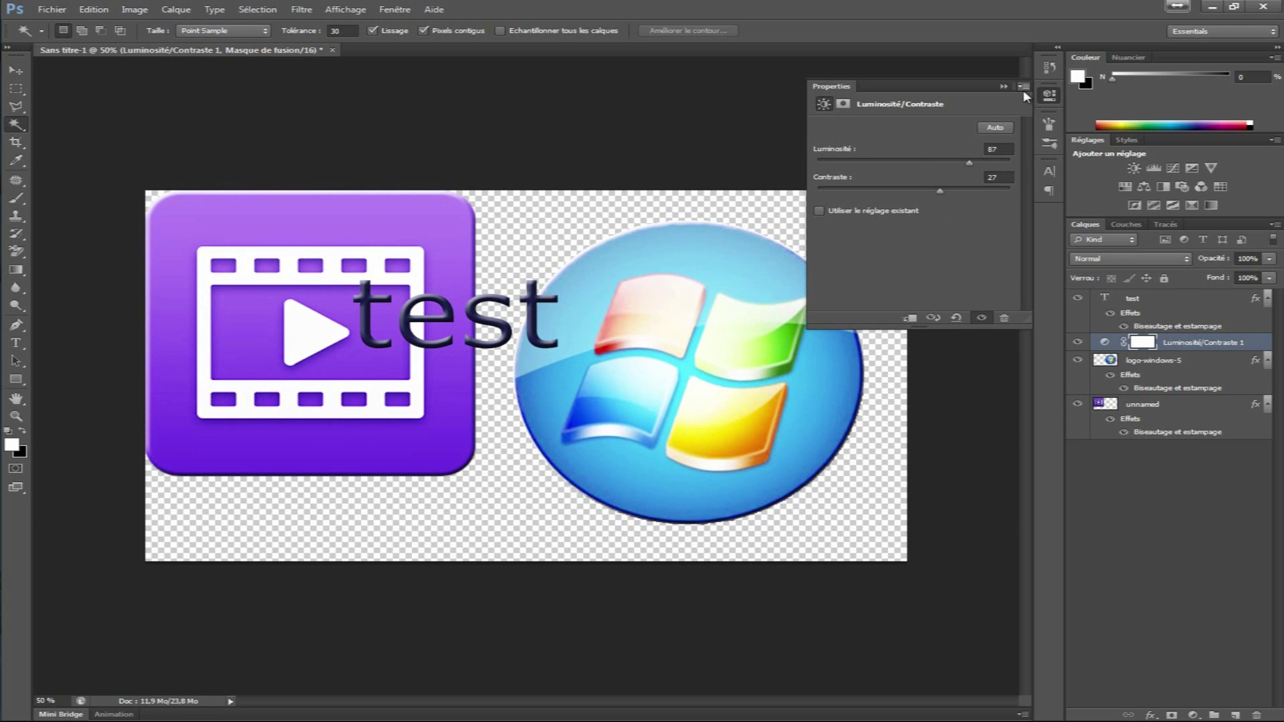
{"action": "left_click", "coordinate": [1003, 87]}
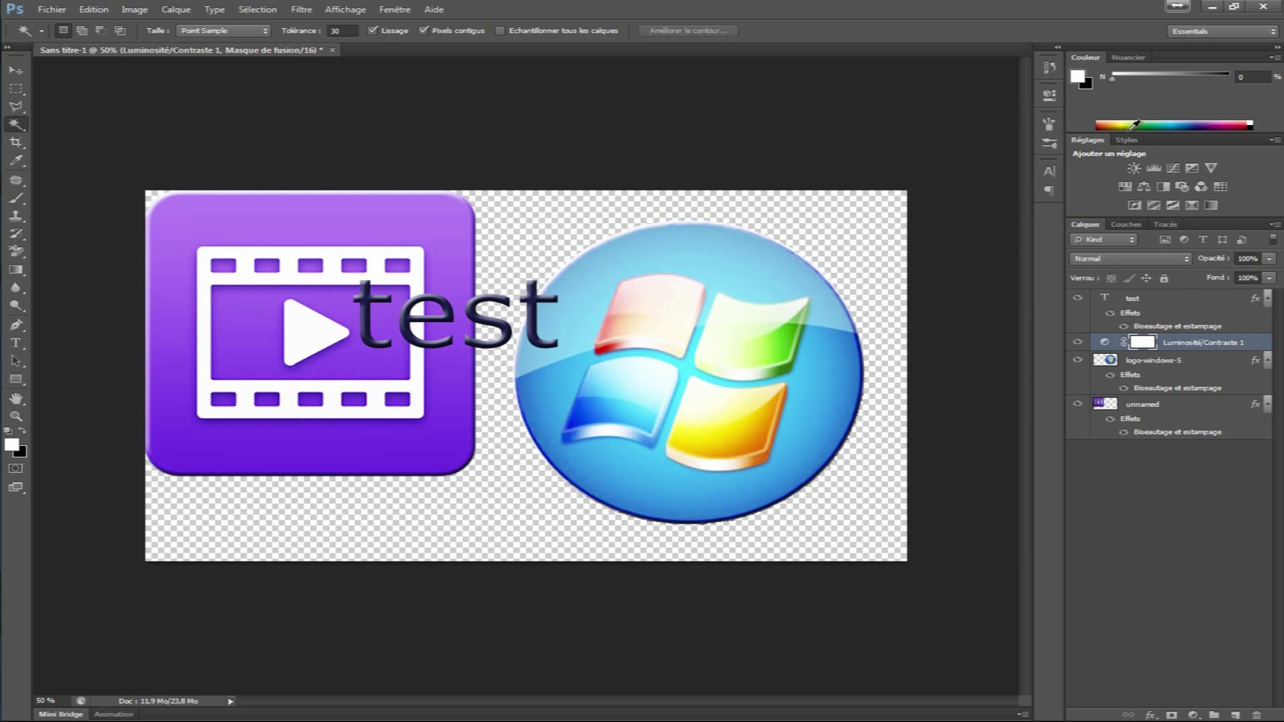
Step: Set the foreground colour to black
{"action": "left_click", "coordinate": [1089, 83]}
{"action": "left_click_drag", "start_coordinate": [863, 452], "coordinate": [795, 547]}
{"action": "left_click", "coordinate": [1177, 365]}
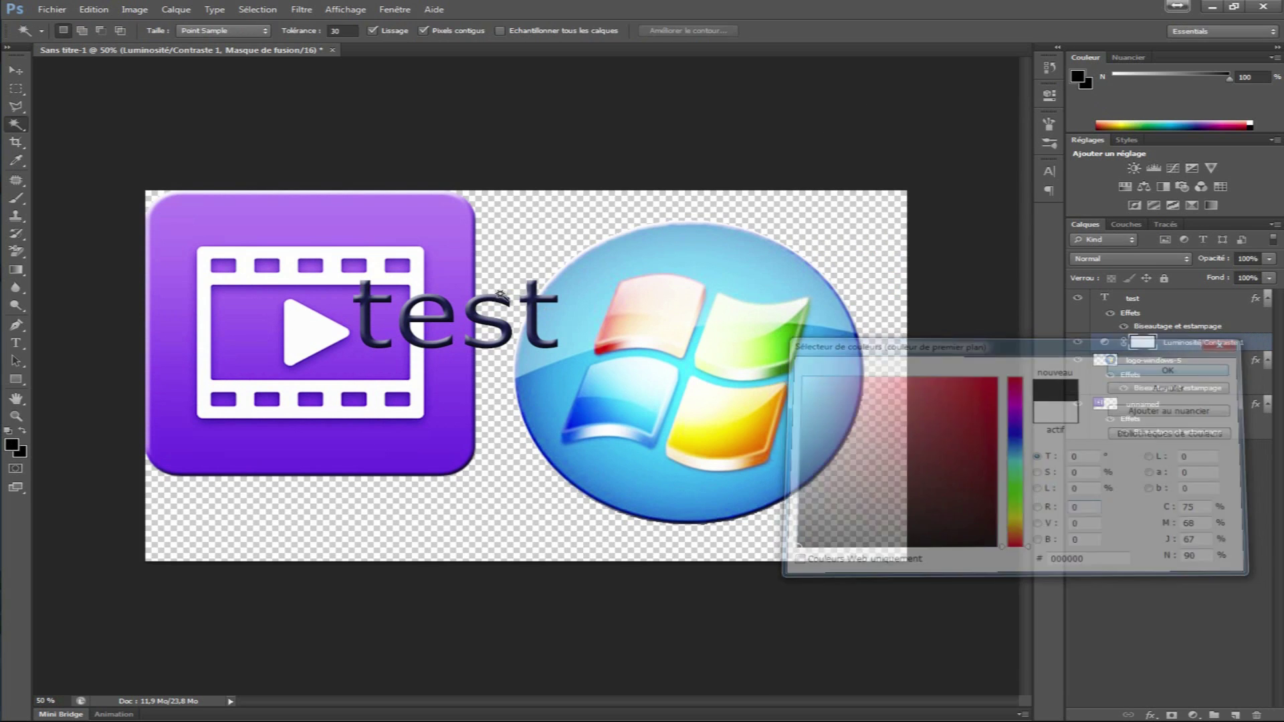
Step: Select the canvas's left half and paint-bucket fill the adjustment mask there with black
{"action": "key", "text": "w"}
{"action": "left_click", "coordinate": [16, 87]}
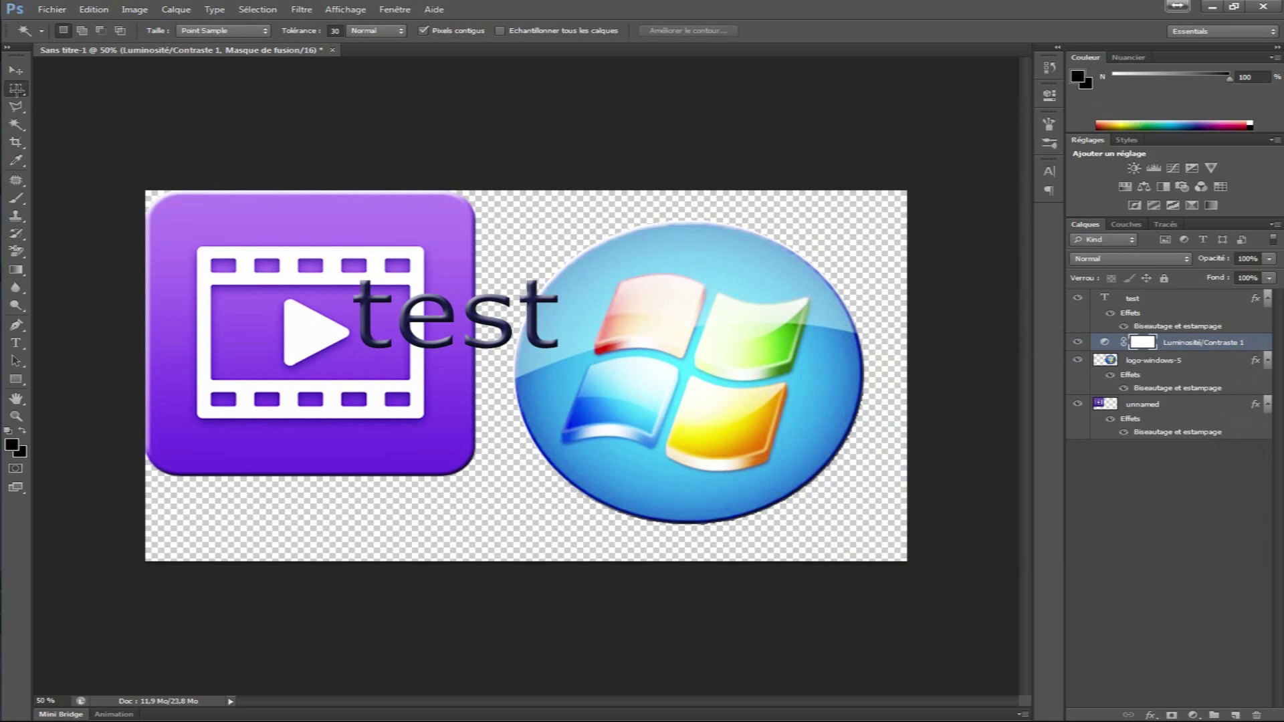
{"action": "left_click_drag", "start_coordinate": [146, 192], "coordinate": [500, 572]}
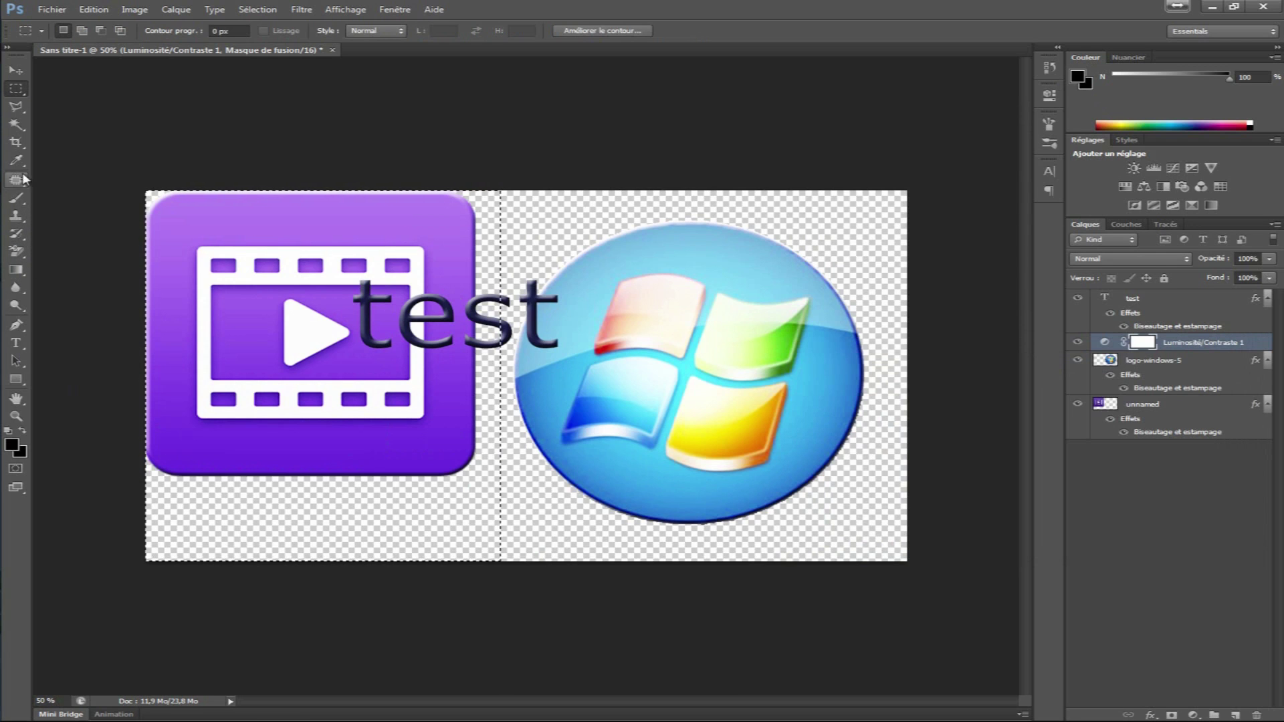
{"action": "left_click", "coordinate": [17, 200]}
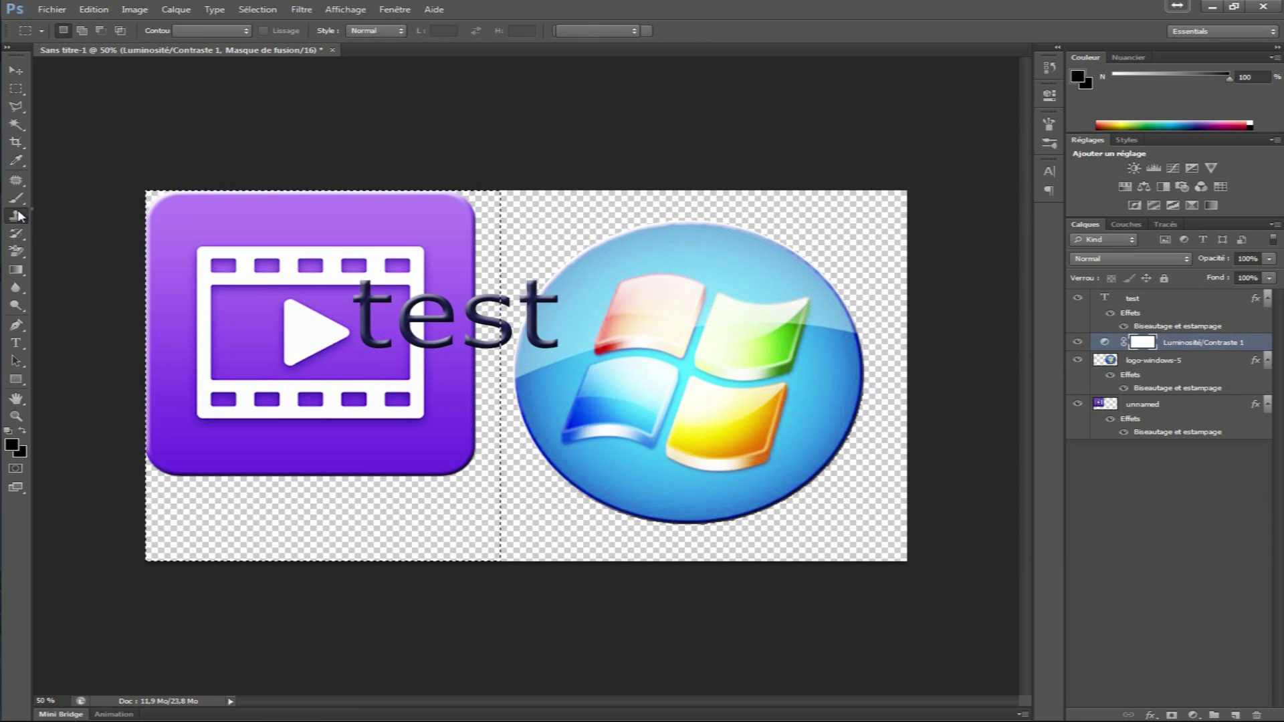
{"action": "left_click_drag", "start_coordinate": [16, 269], "coordinate": [67, 284]}
{"action": "left_click", "coordinate": [241, 274]}
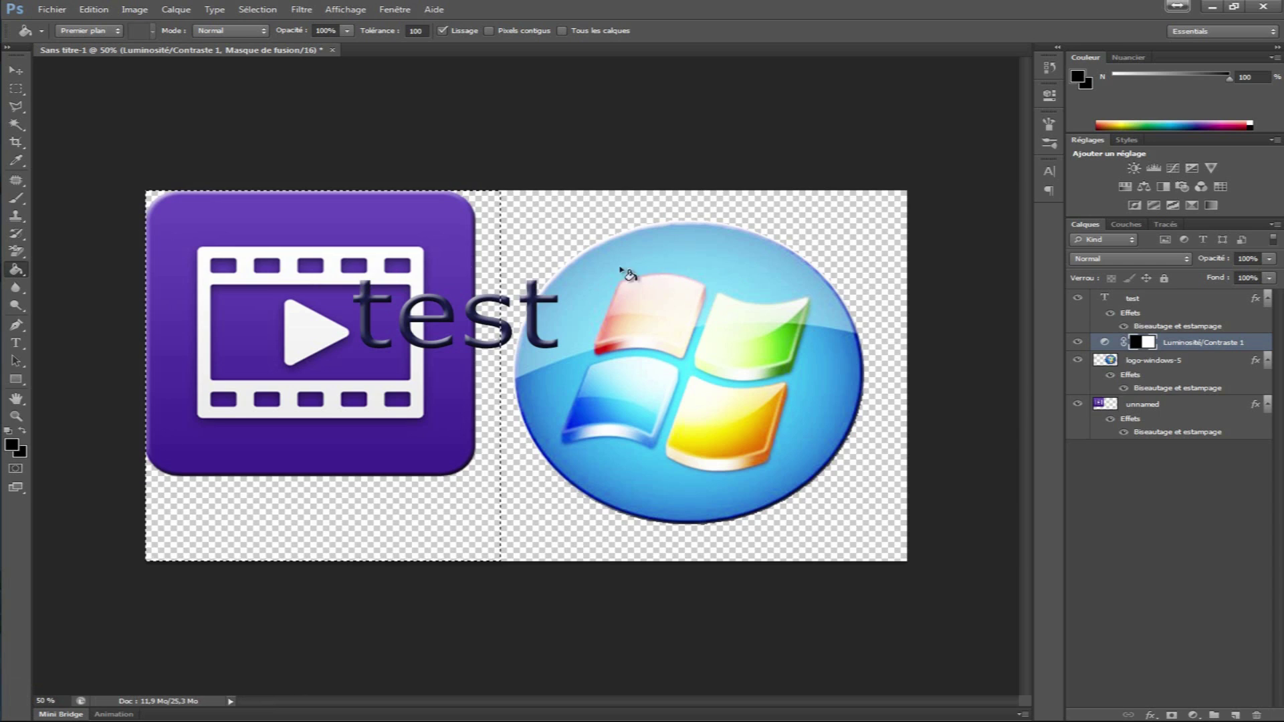
Step: Use the Gradient tool's black-to-white preset to drag a gradient across the mask's left half
{"action": "right_click", "coordinate": [16, 270]}
{"action": "left_click", "coordinate": [94, 273]}
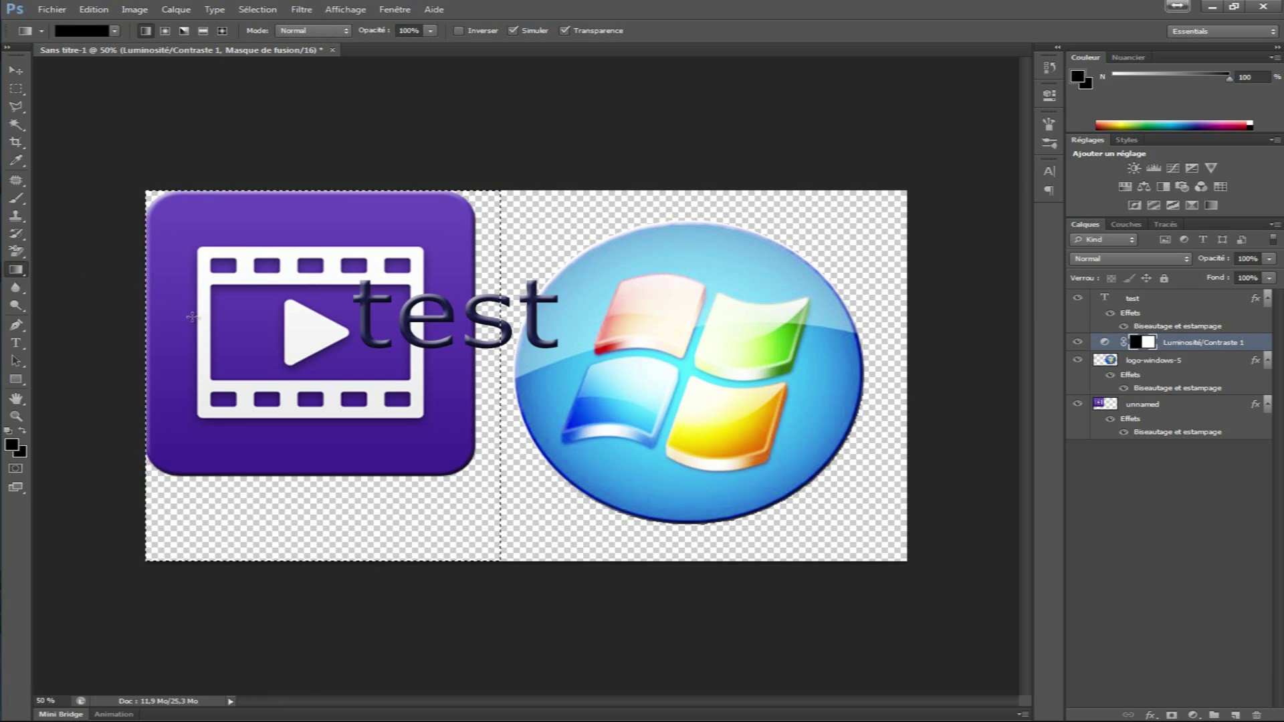
{"action": "left_click", "coordinate": [115, 31]}
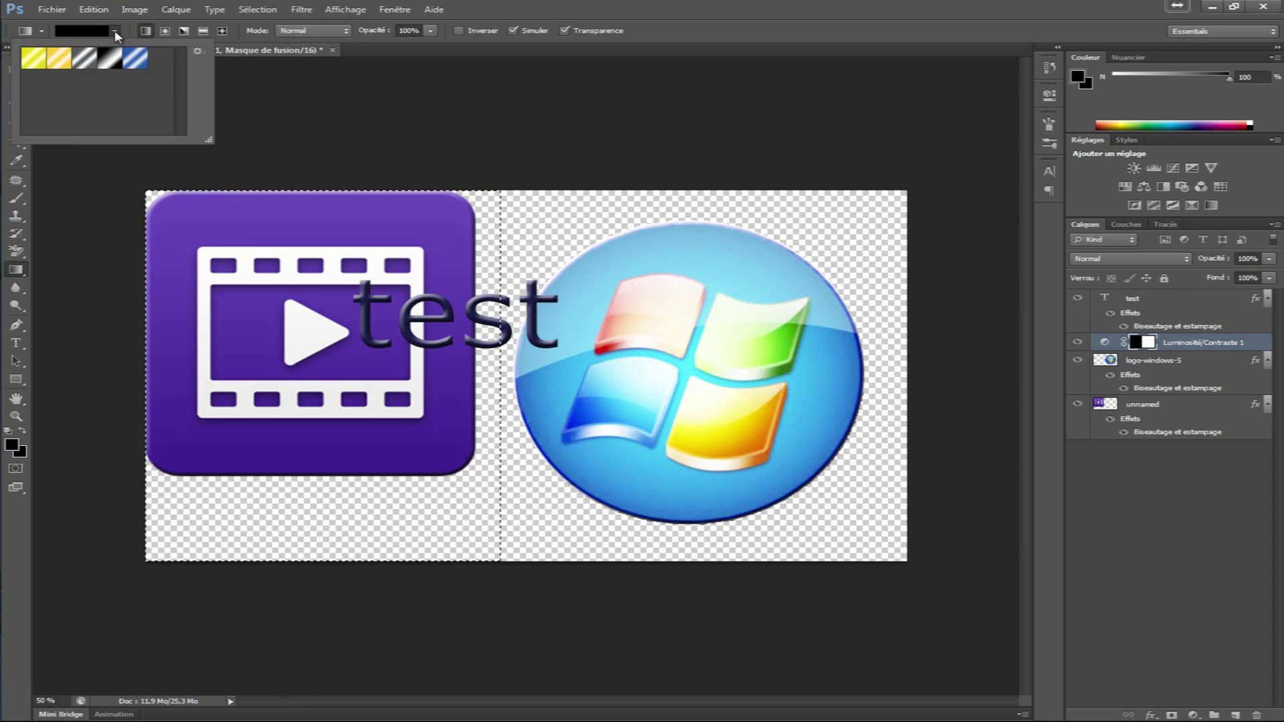
{"action": "left_click", "coordinate": [111, 59]}
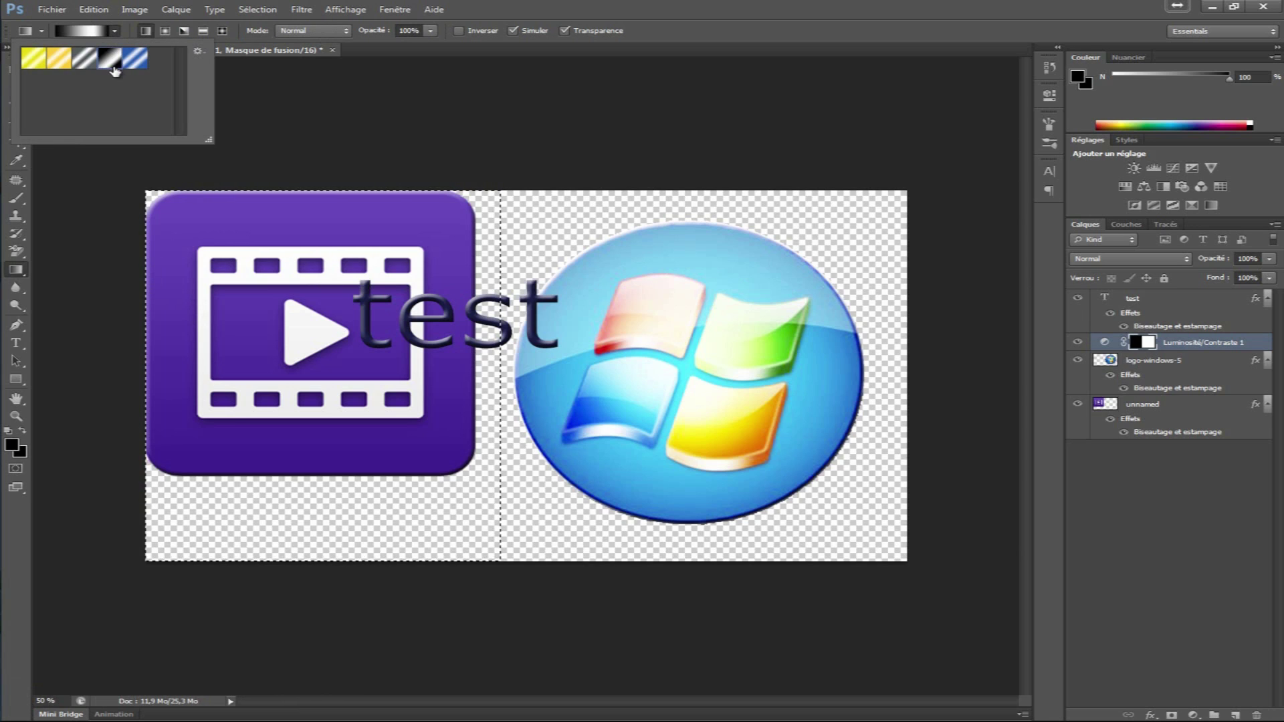
{"action": "left_click", "coordinate": [115, 30]}
{"action": "left_click_drag", "start_coordinate": [225, 322], "coordinate": [482, 321]}
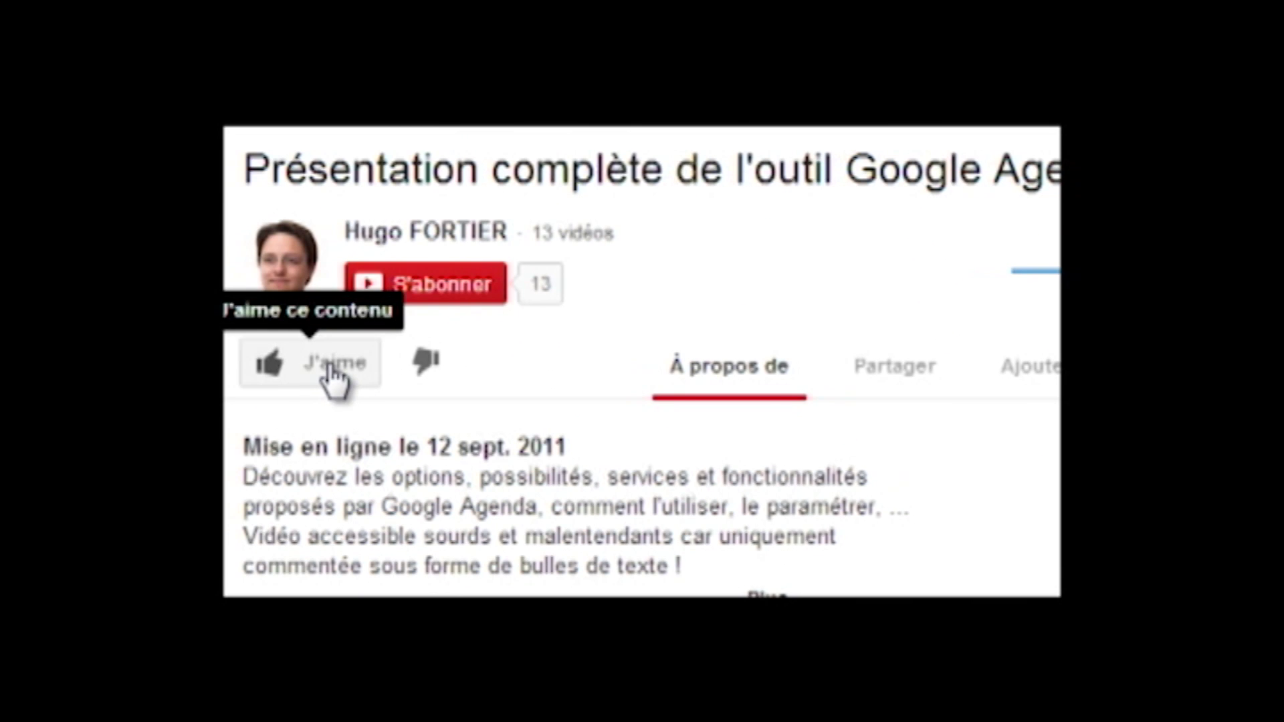
Step: Like the Google Agenda presentation video with the J'aime button
{"action": "left_click", "coordinate": [328, 366]}
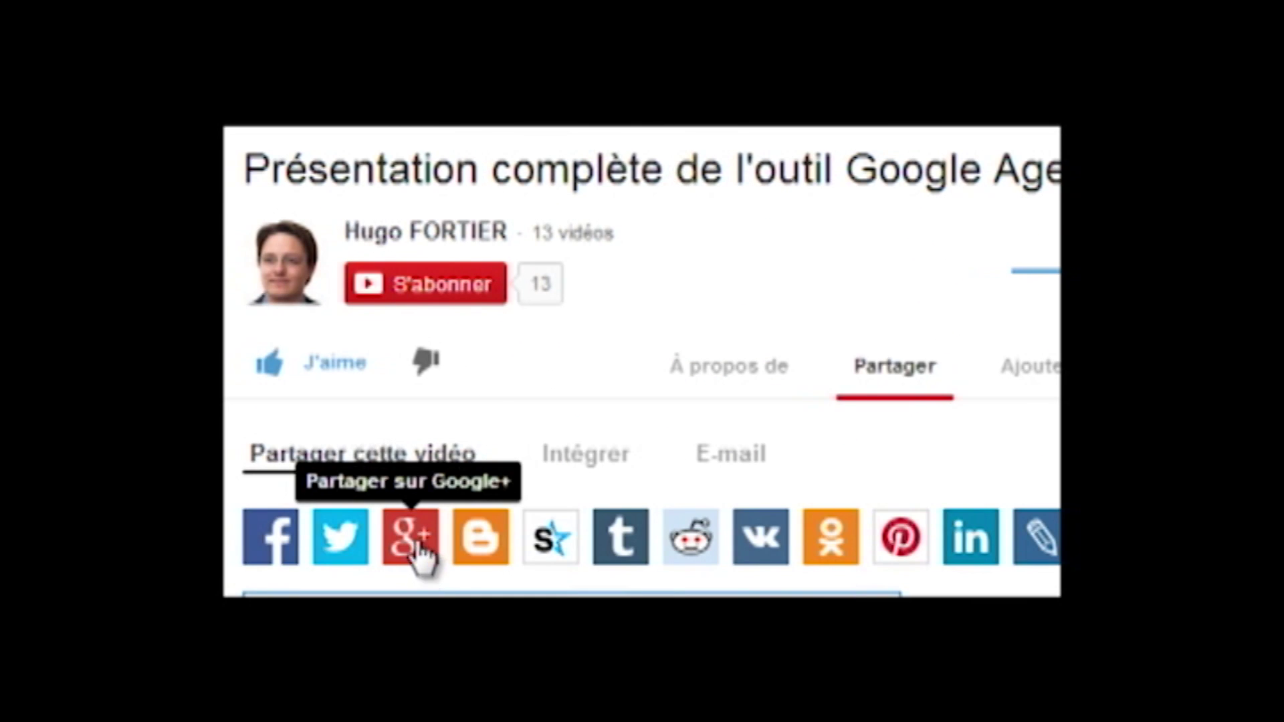